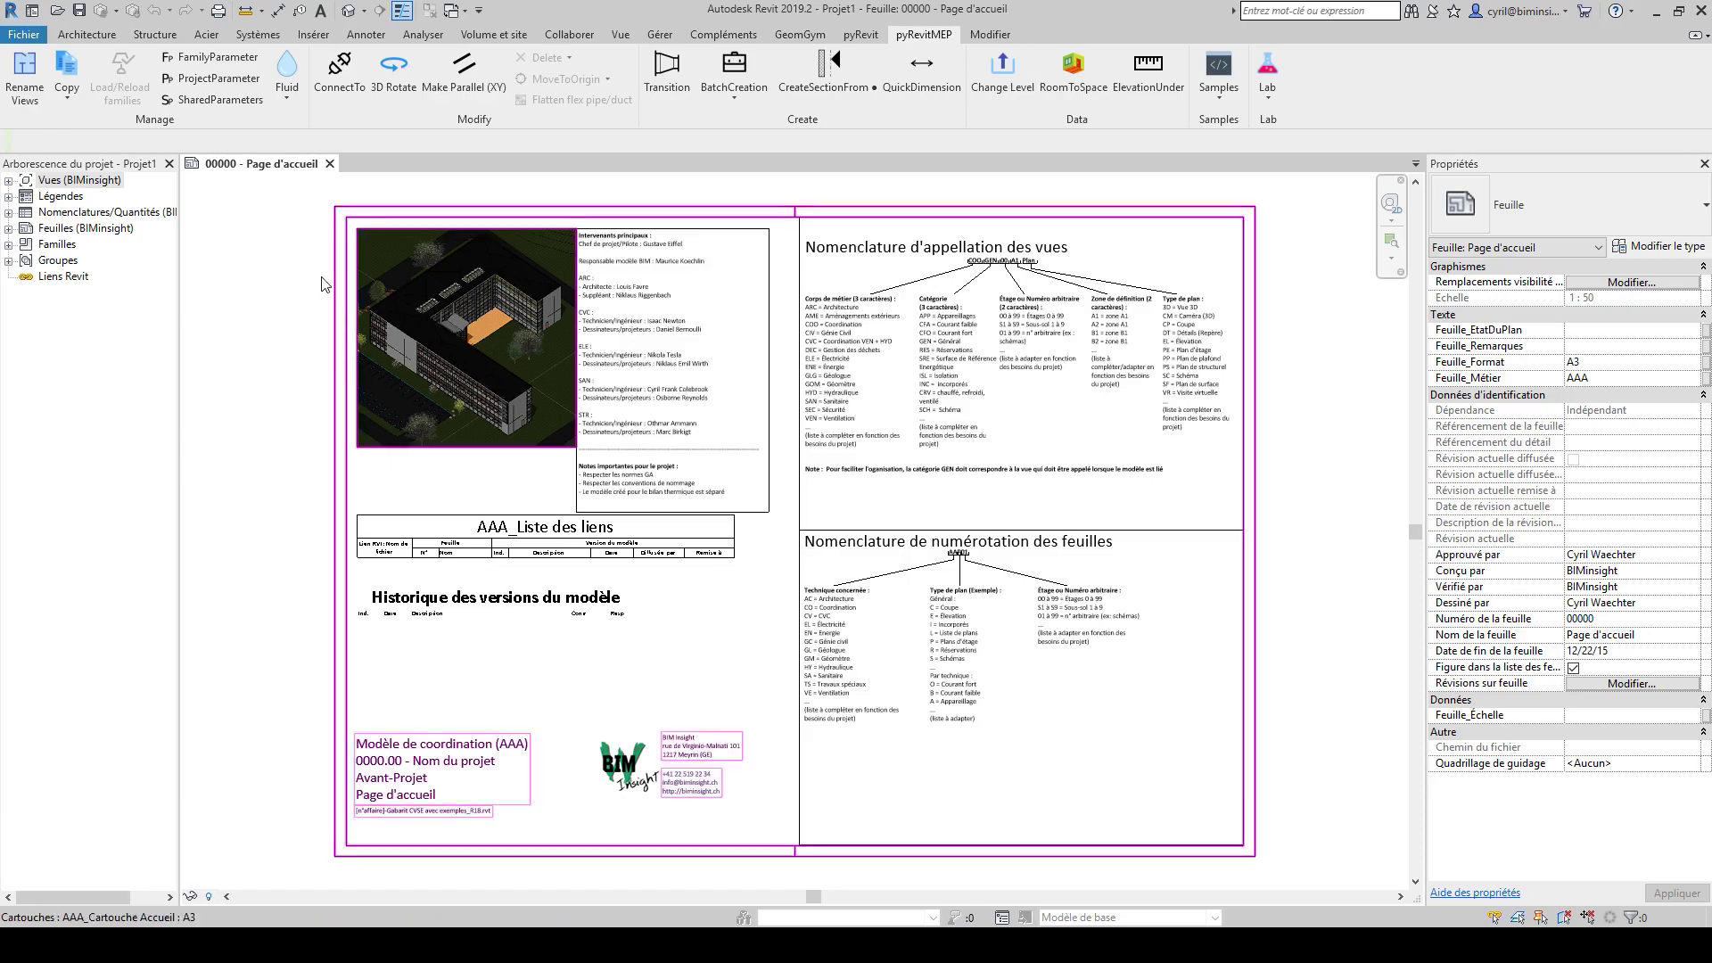
- Open pyRevitMEP's Manage shared parameters dialog for pyrevitmep_sharedparameters.txt
click(223, 102)
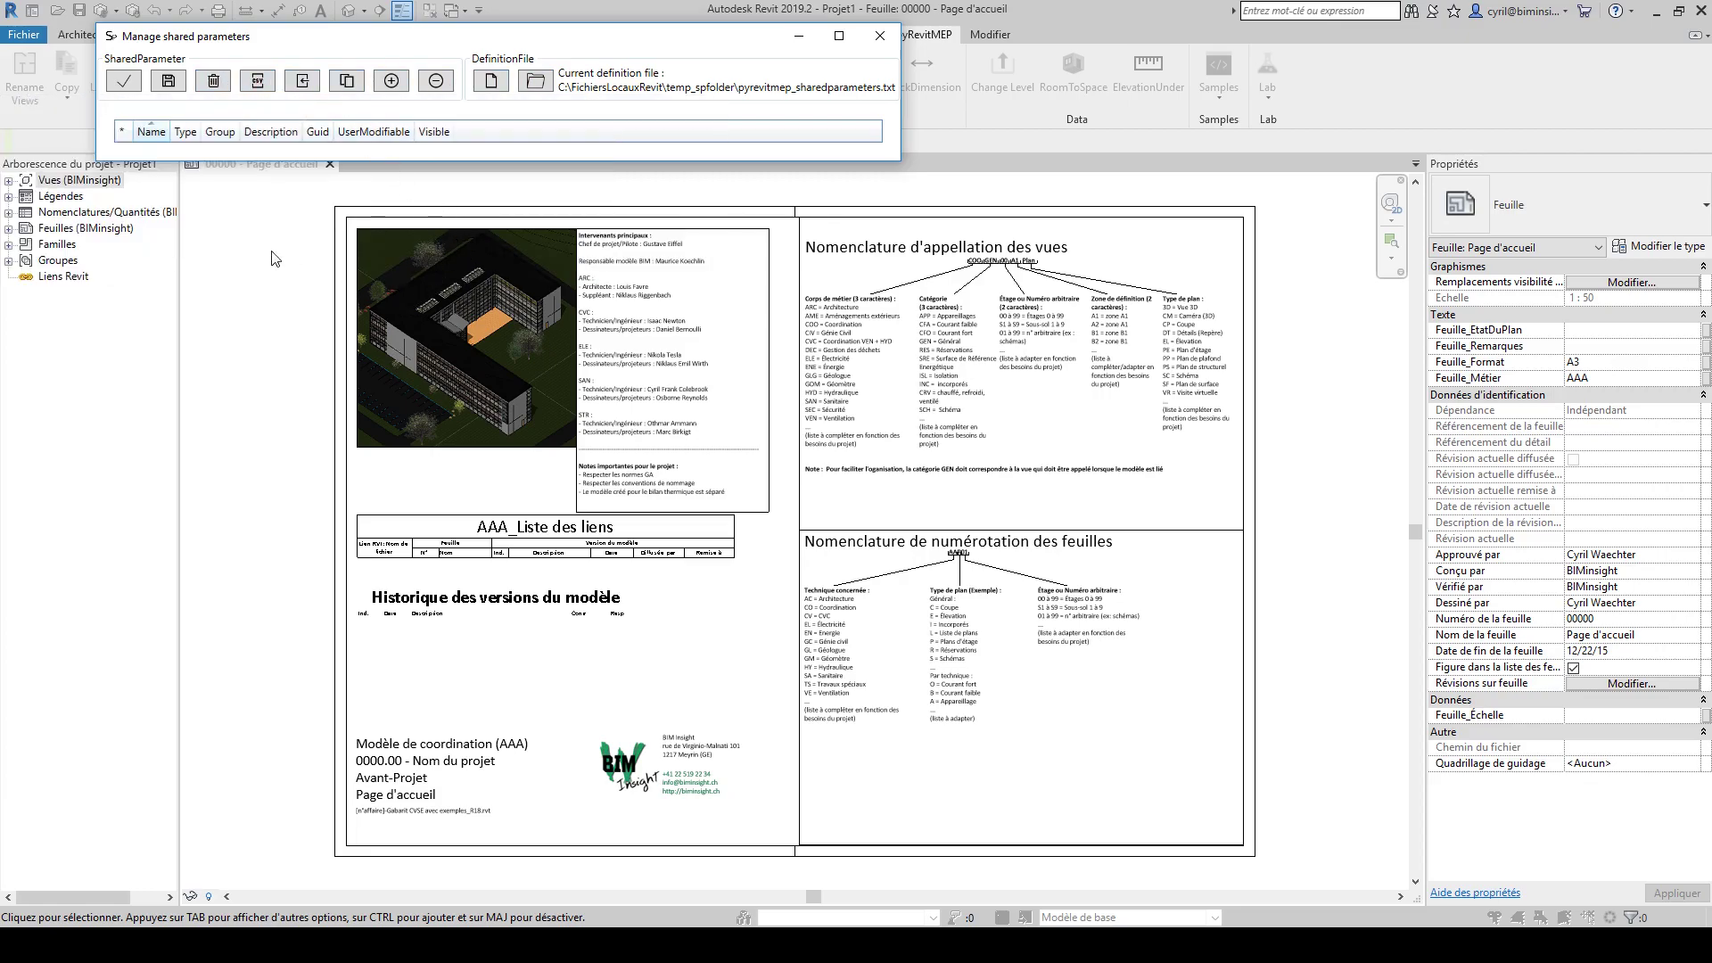
- Load the pyrevitmep group's Test1, Test2 and Test3 parameters into the table
click(304, 88)
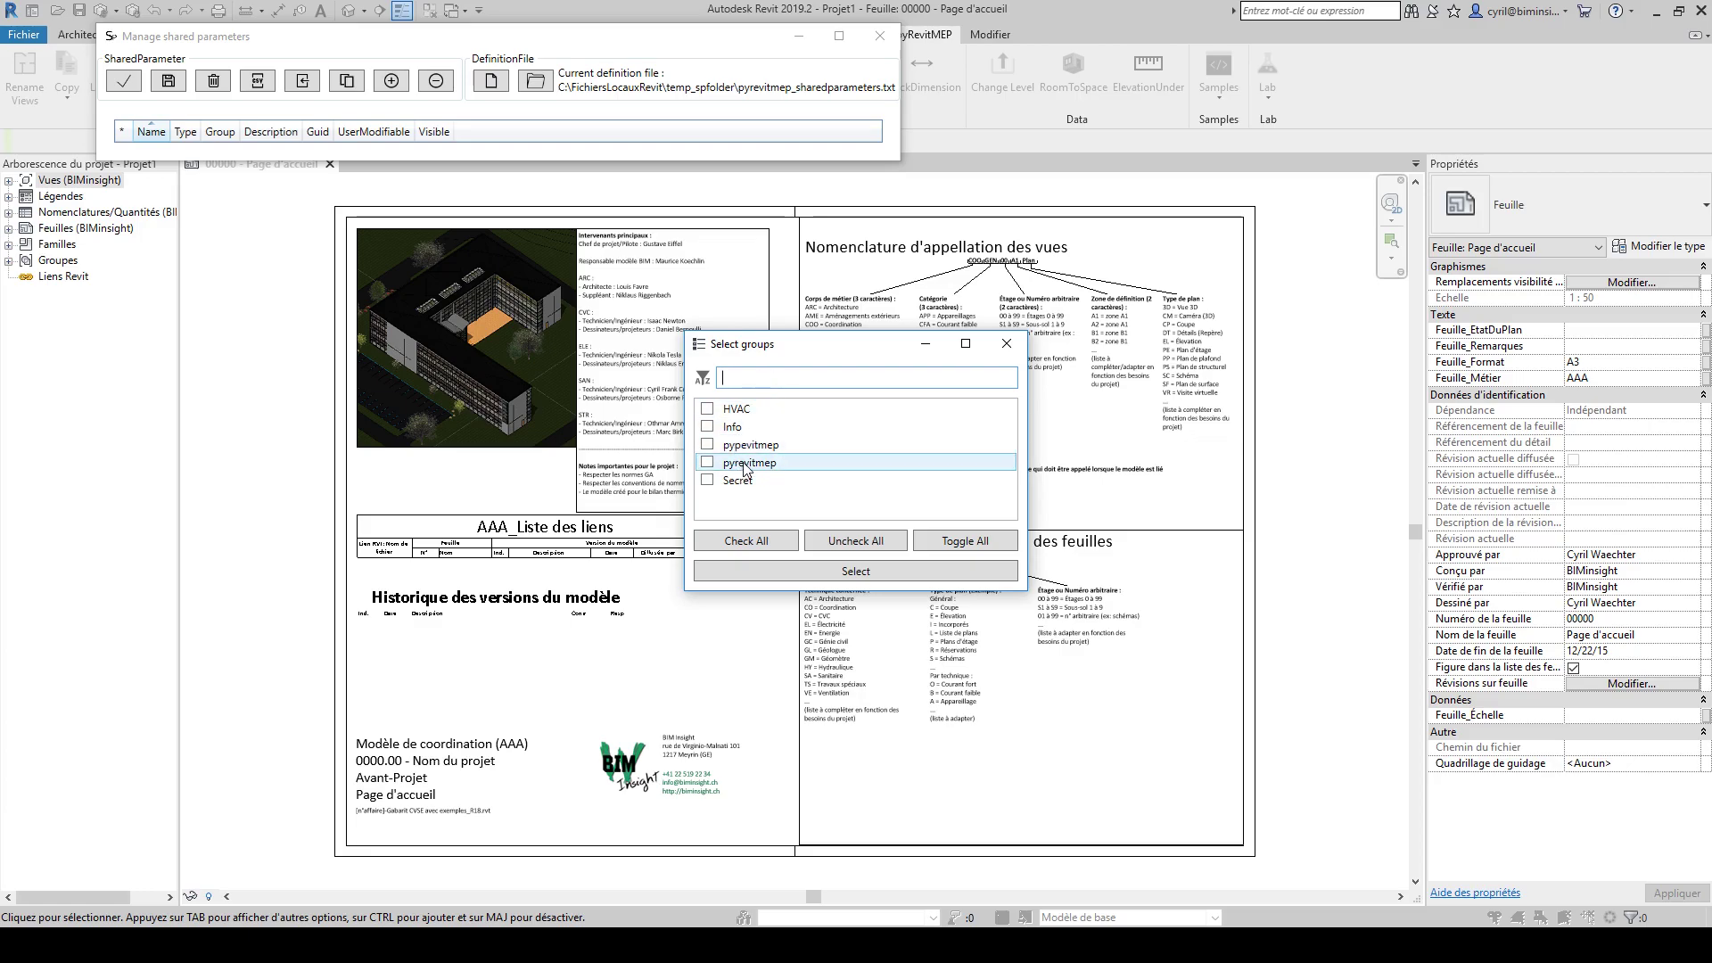
click(836, 572)
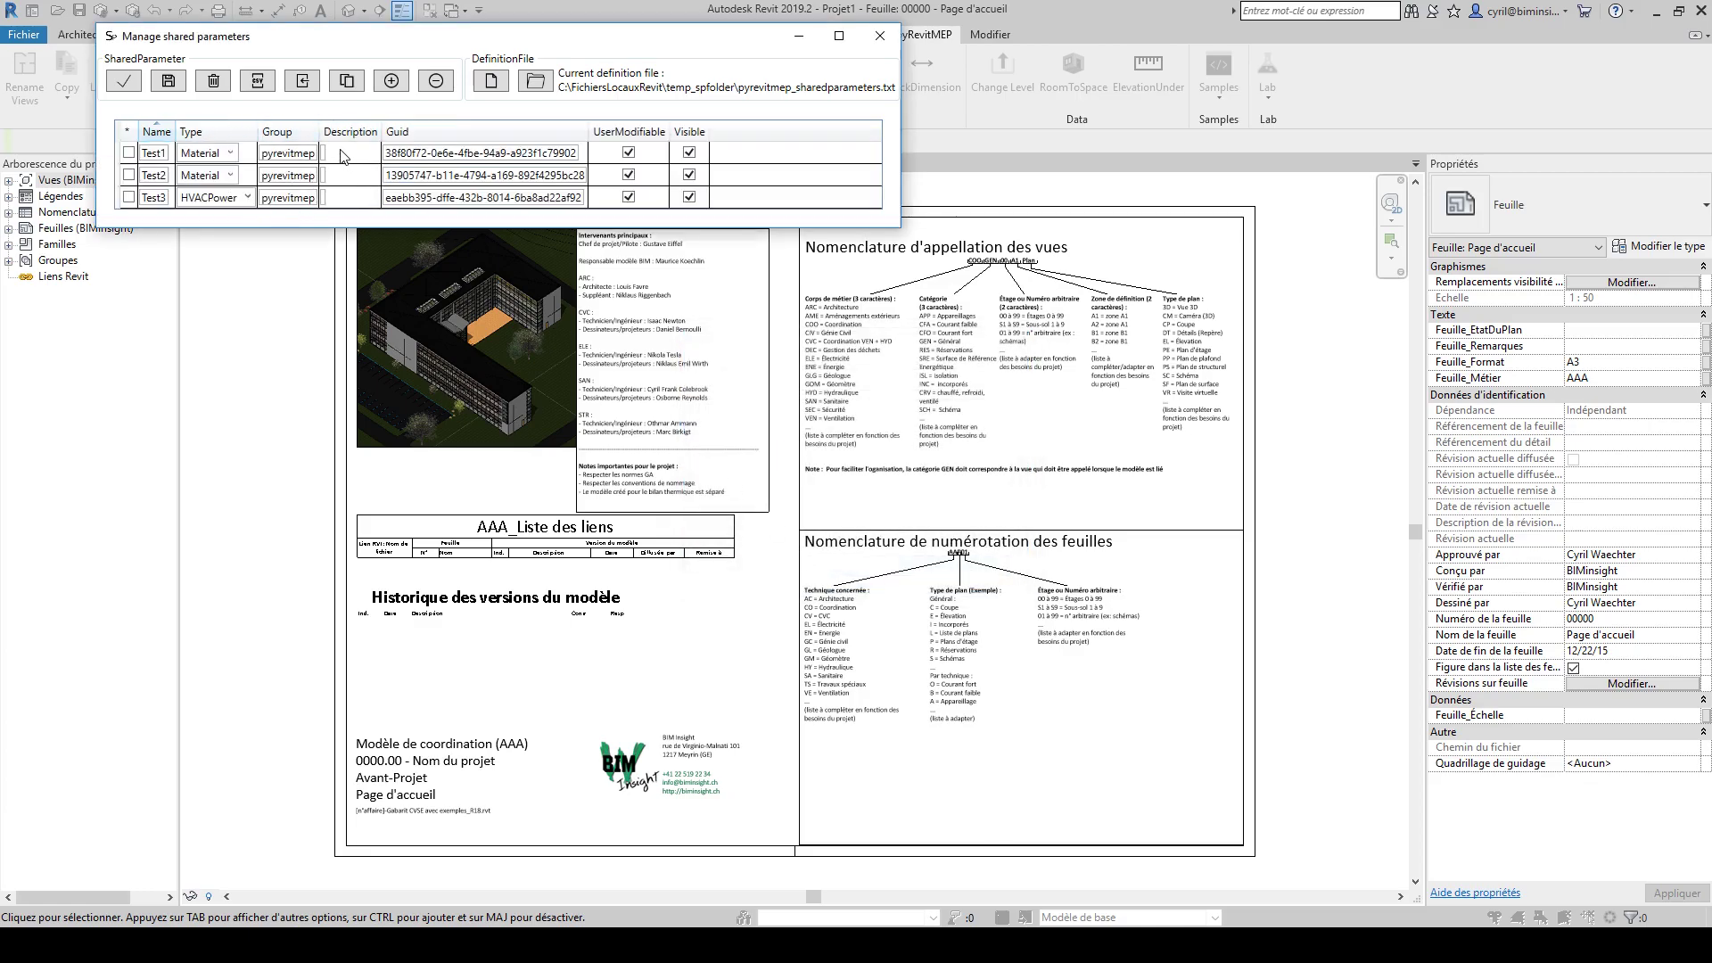
- Set the type of Test1, Test2 and Test3 to HVACAirflow
drag(346, 153, 370, 200)
click(248, 197)
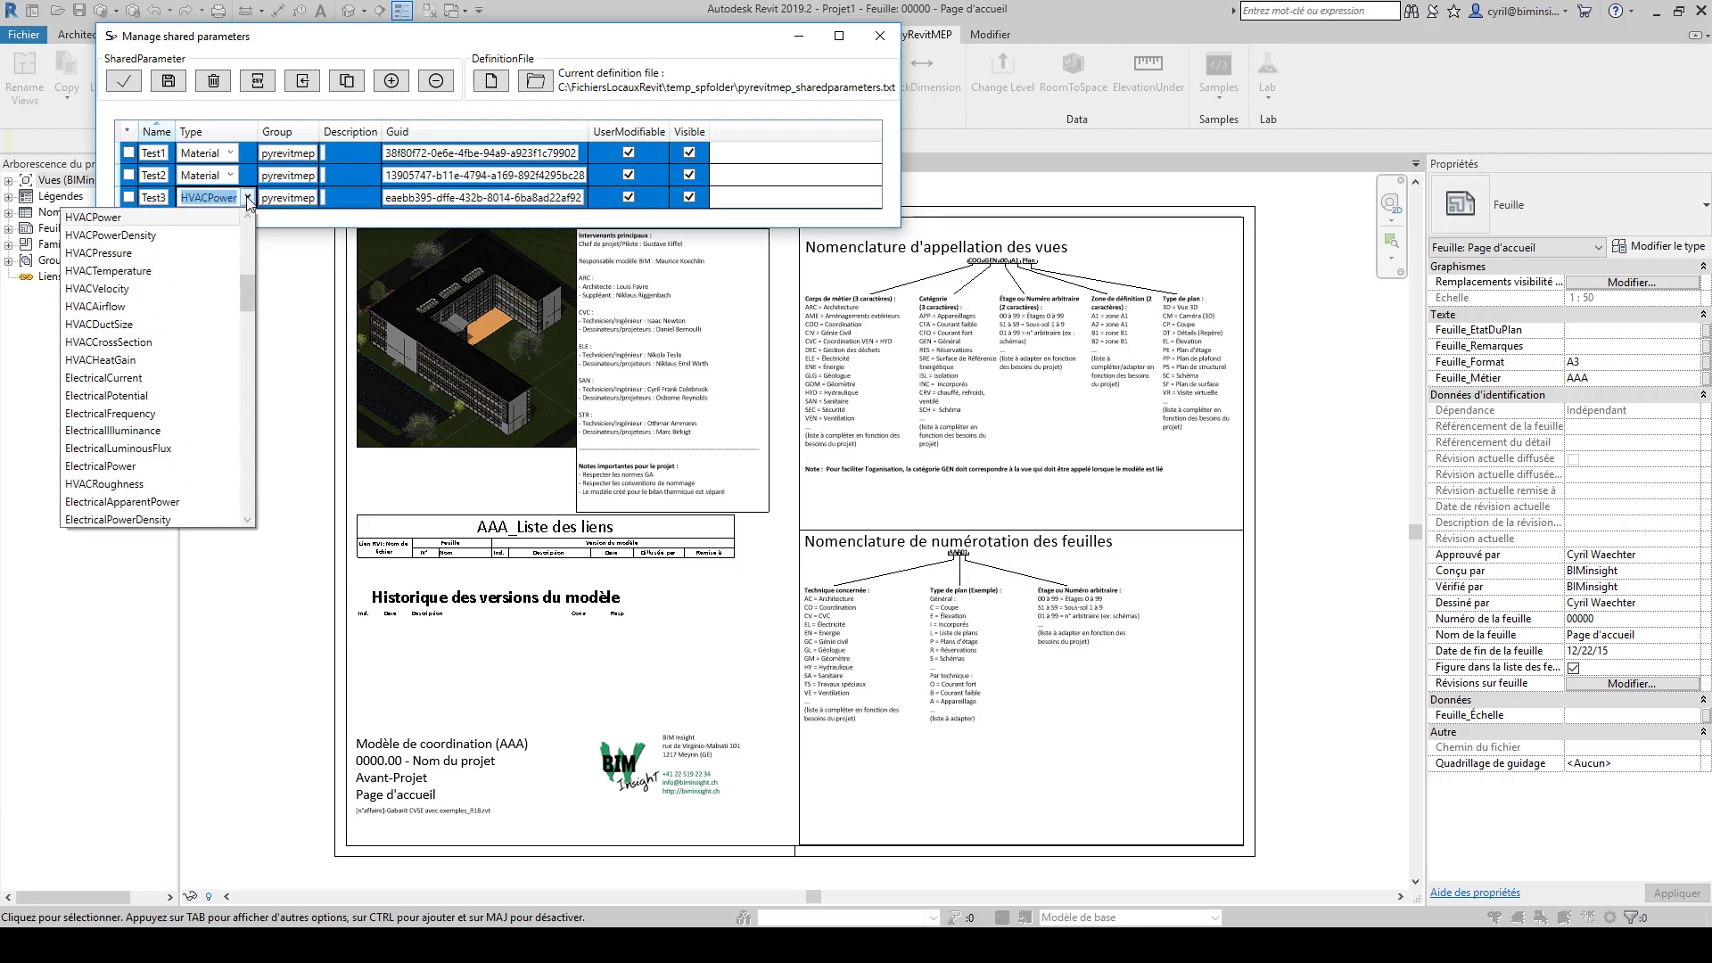
scroll(246, 275, up, 10)
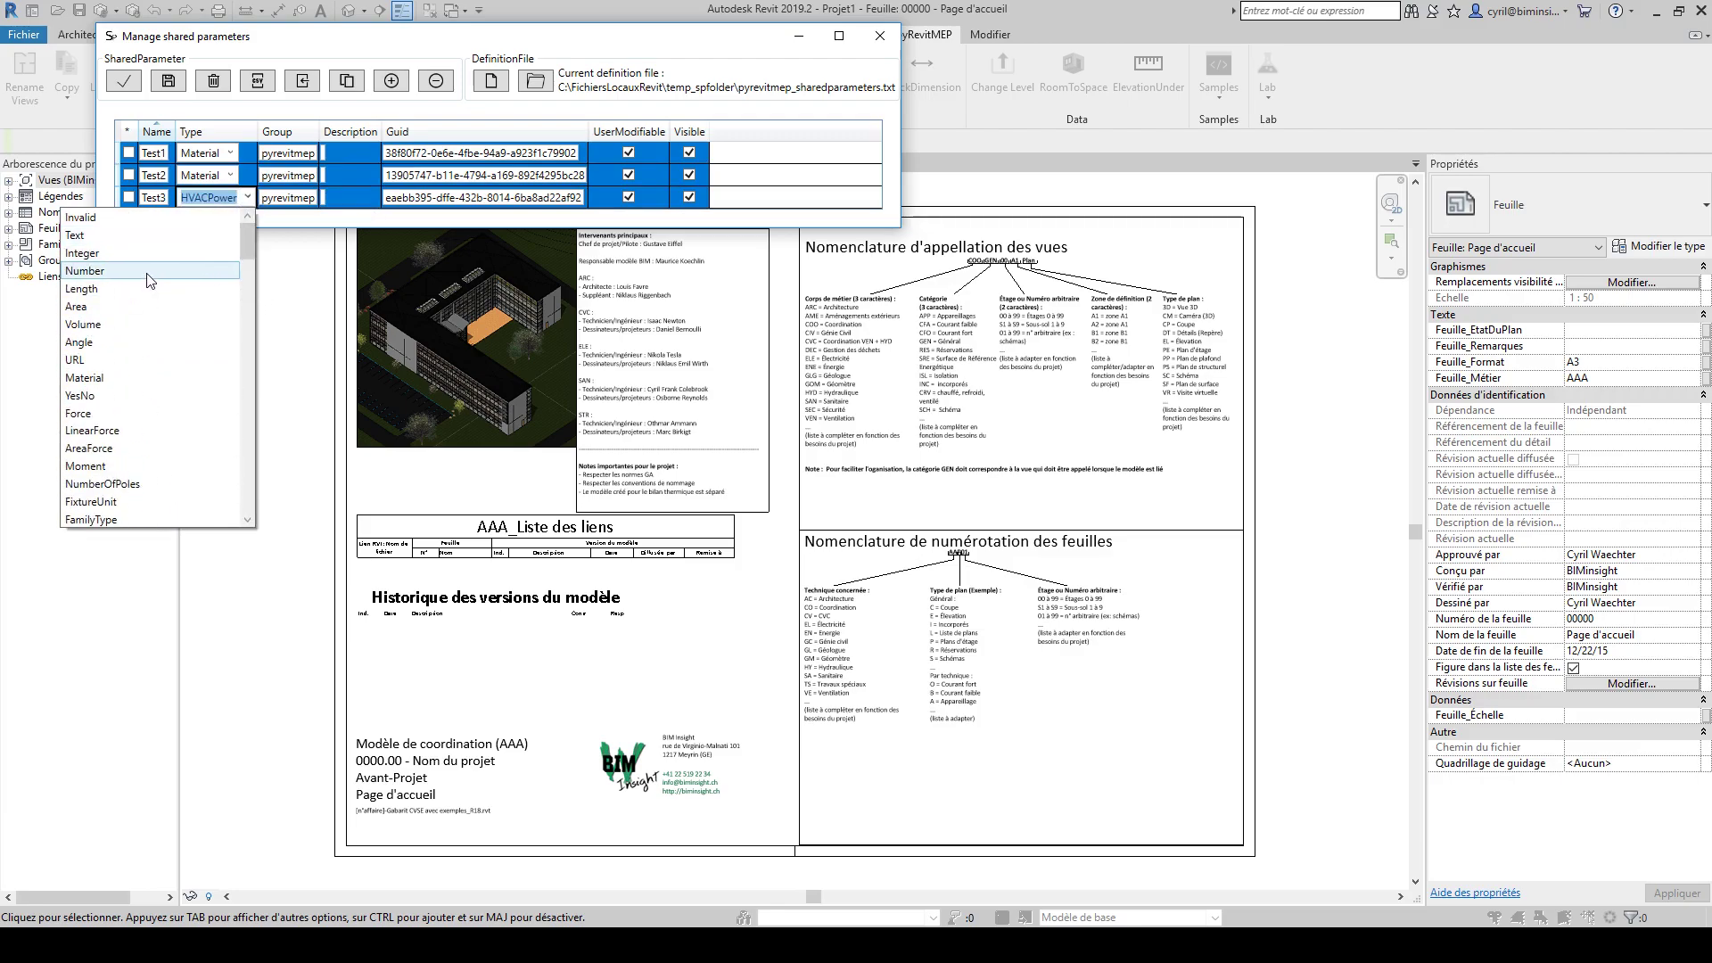
click(149, 279)
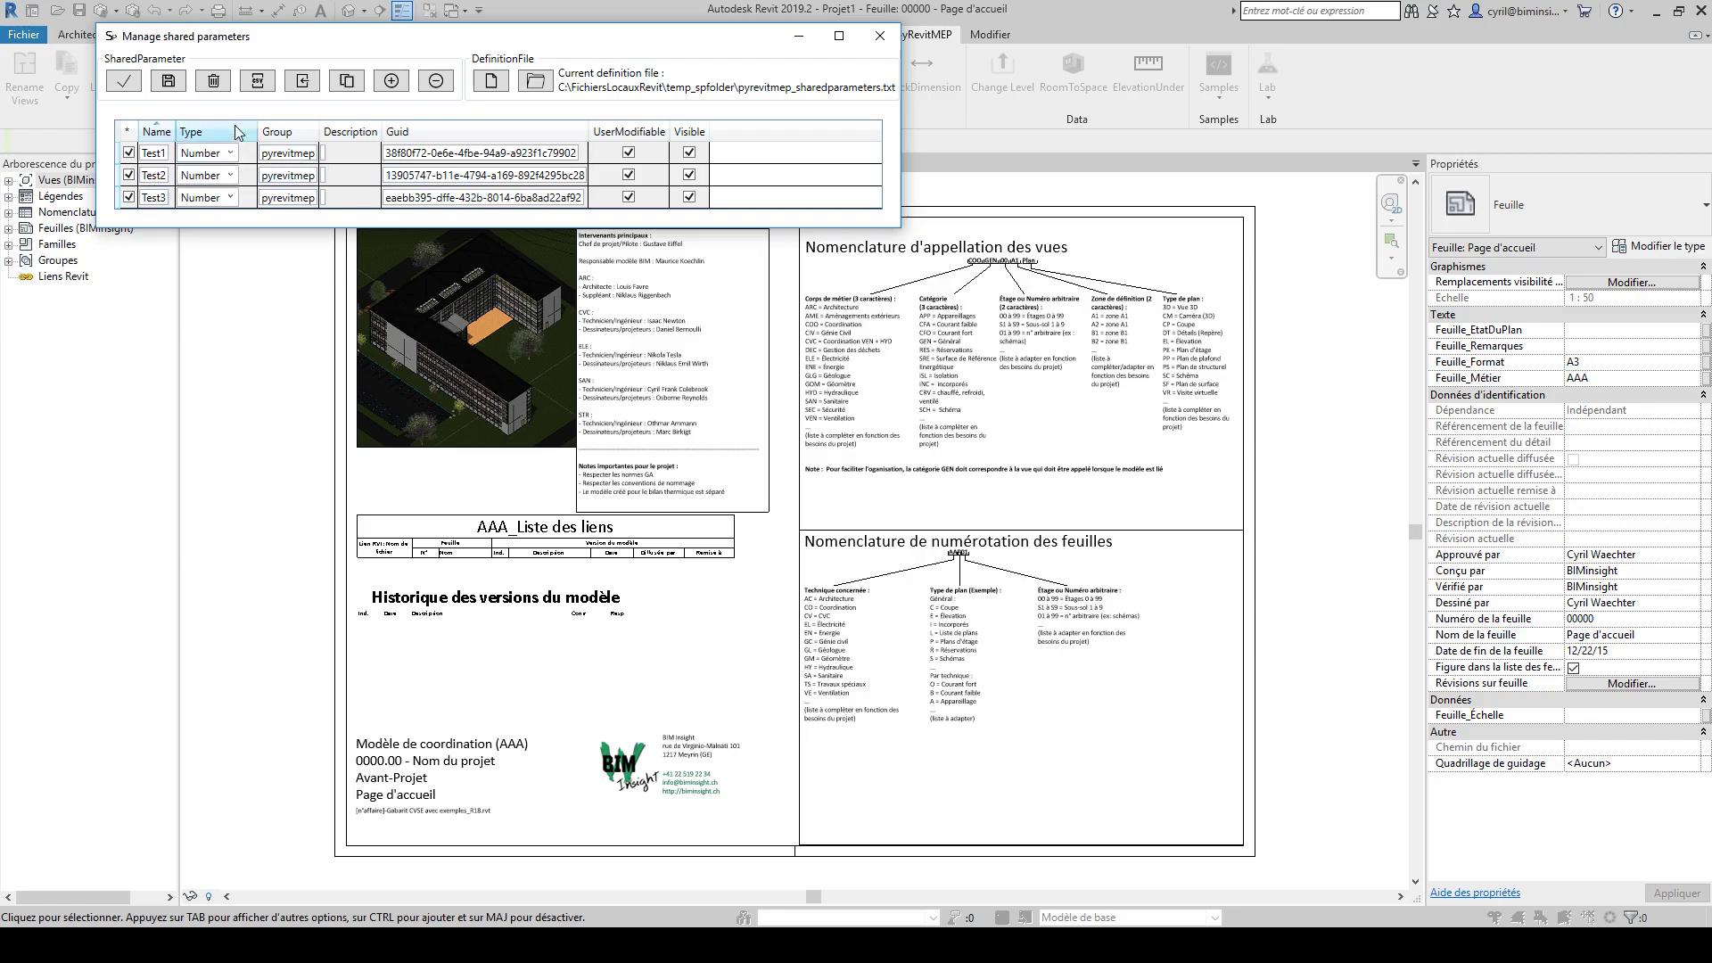
shift+click(287, 197)
click(232, 203)
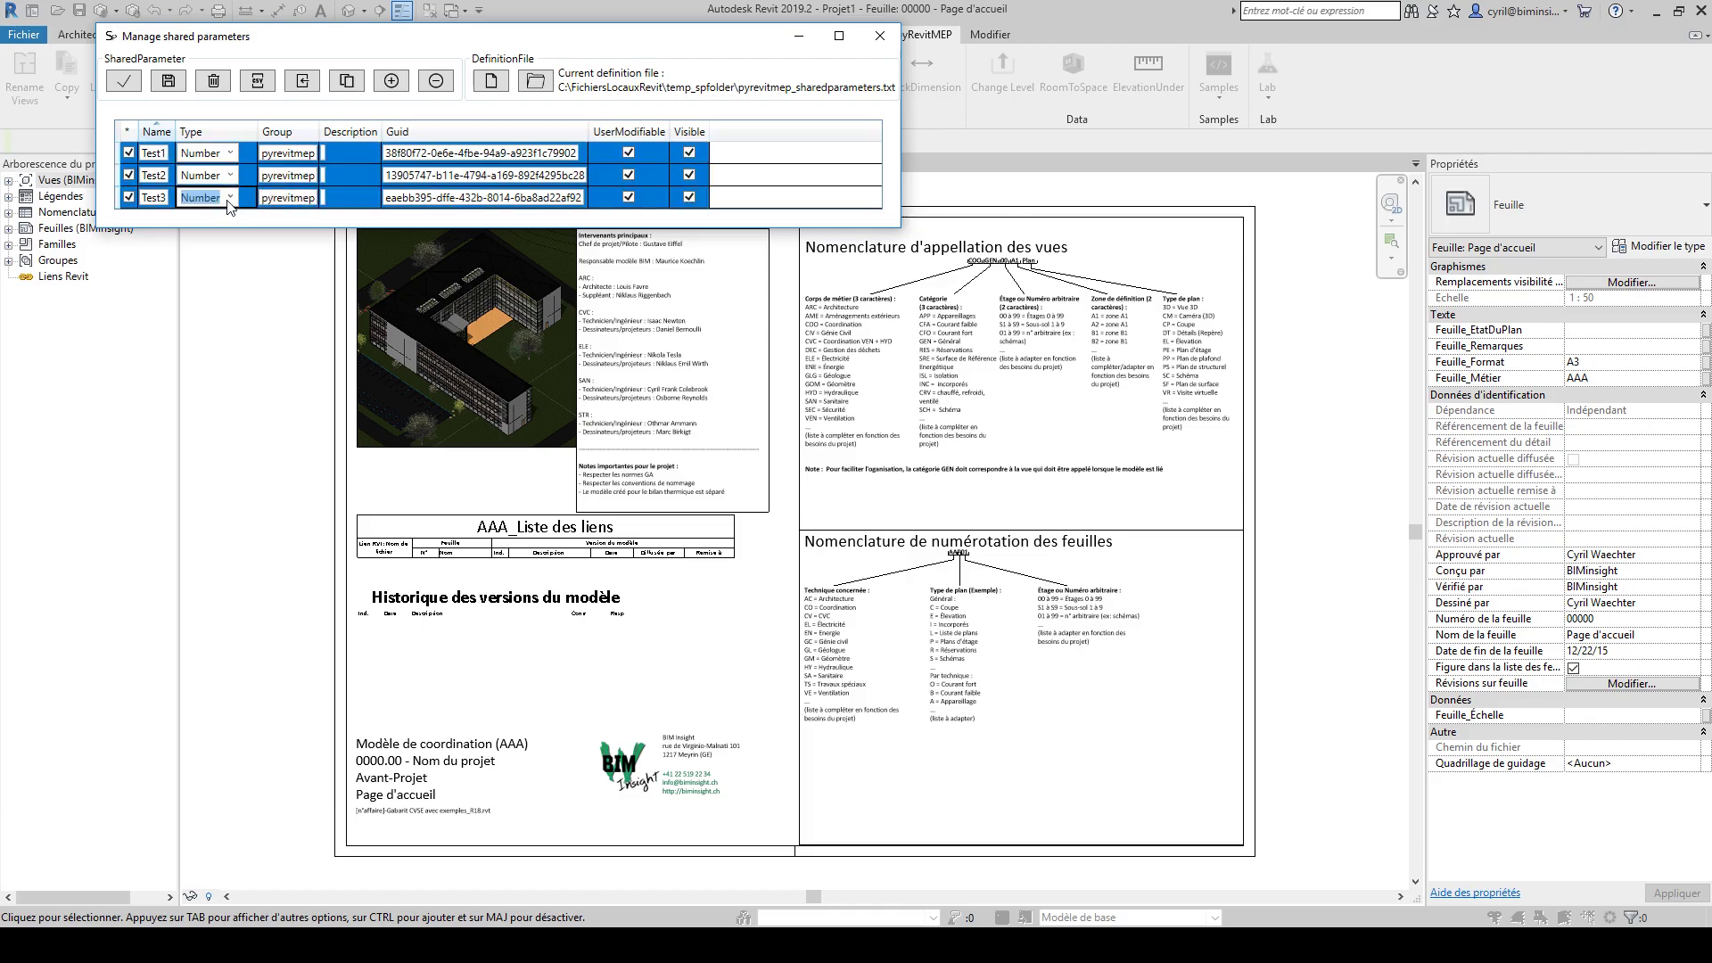
click(230, 197)
mouse_move(223, 244)
mouse_down()
mouse_move(249, 299)
mouse_move(239, 267)
mouse_up()
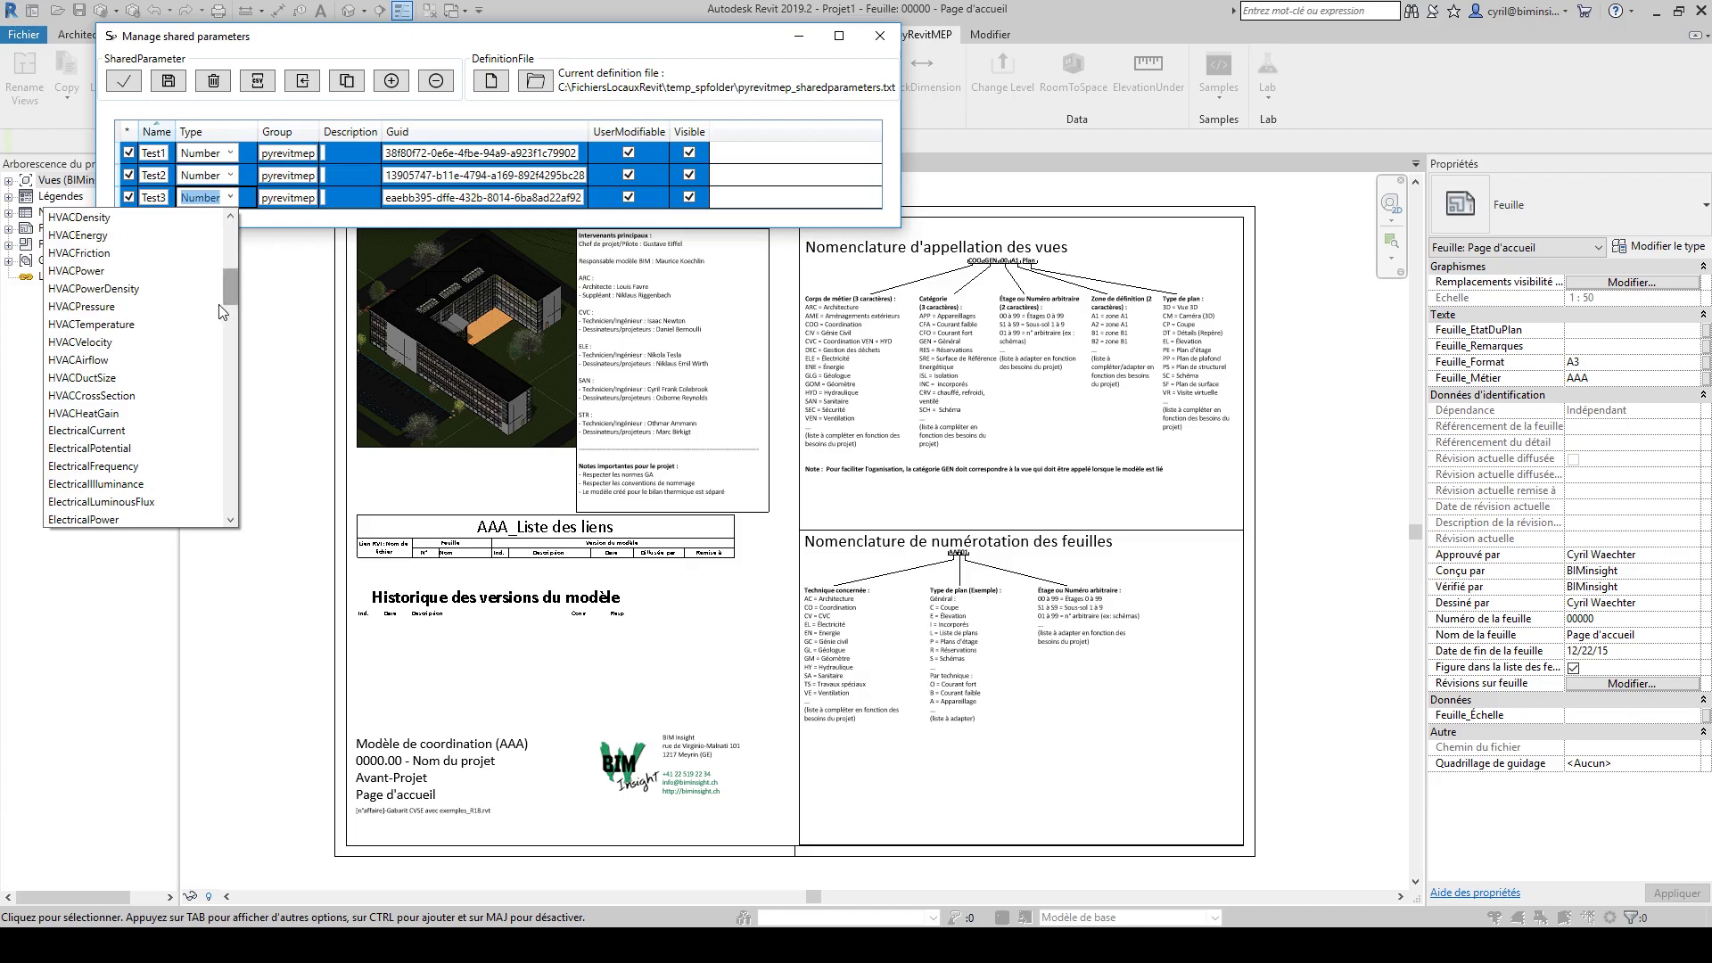
click(143, 365)
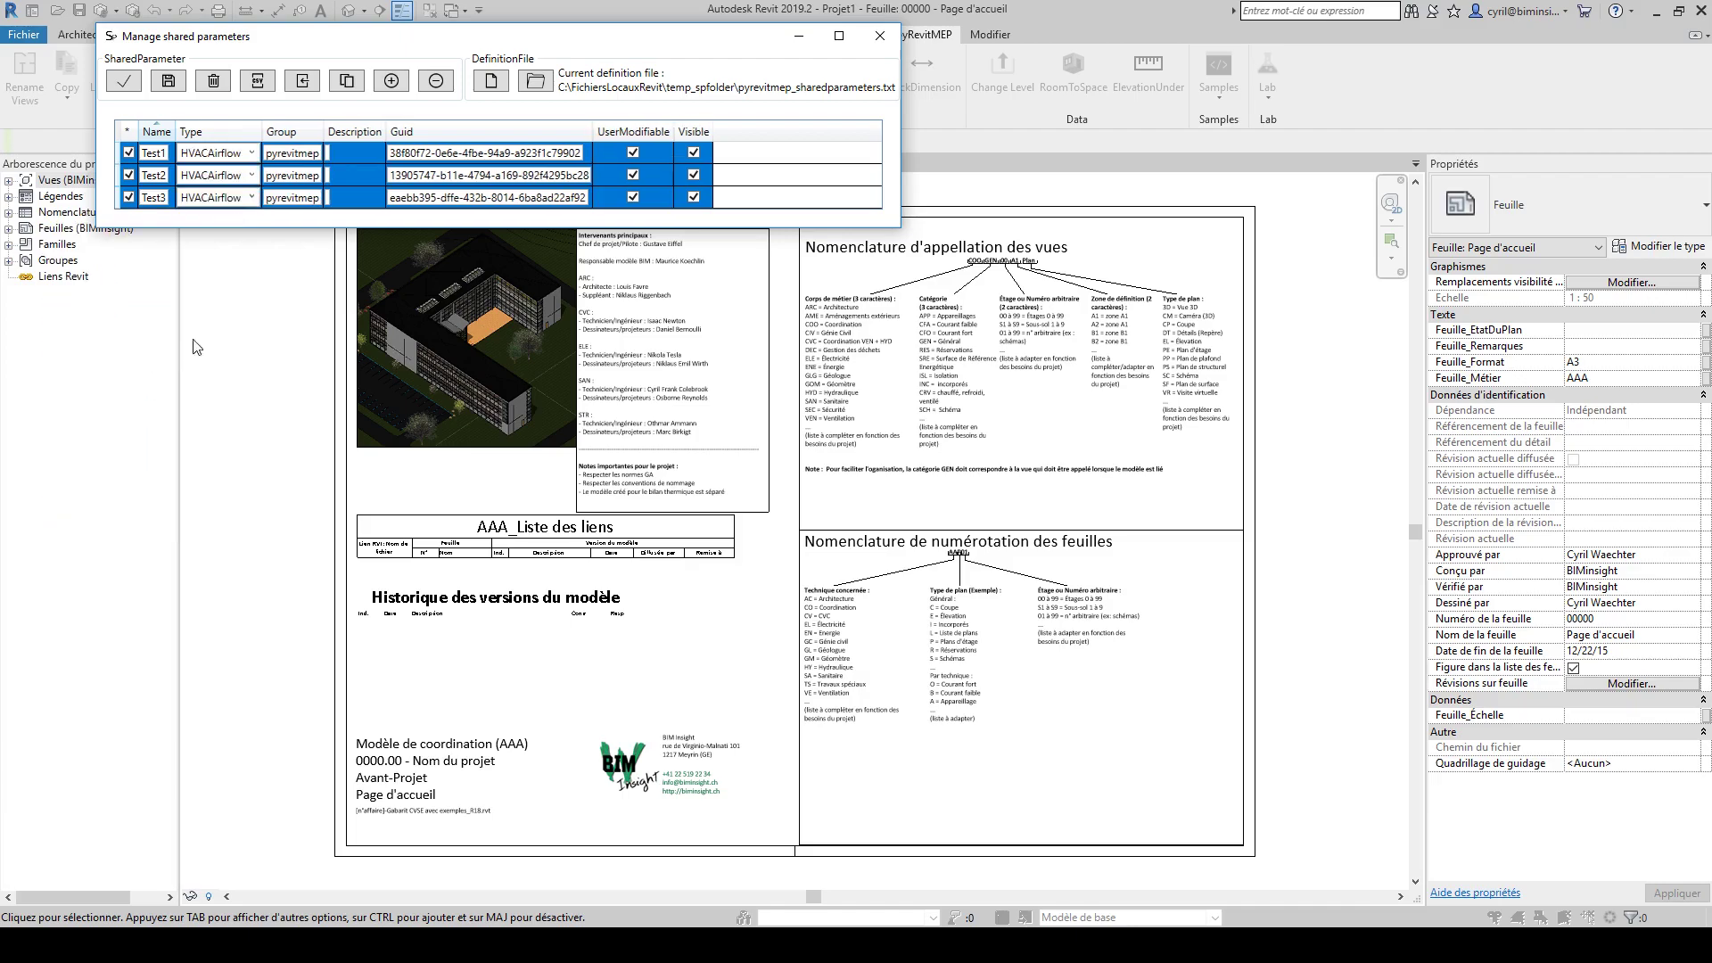
- Put all three parameters in the HVAC group
click(268, 152)
text(HVAC)
click(372, 170)
click(472, 153)
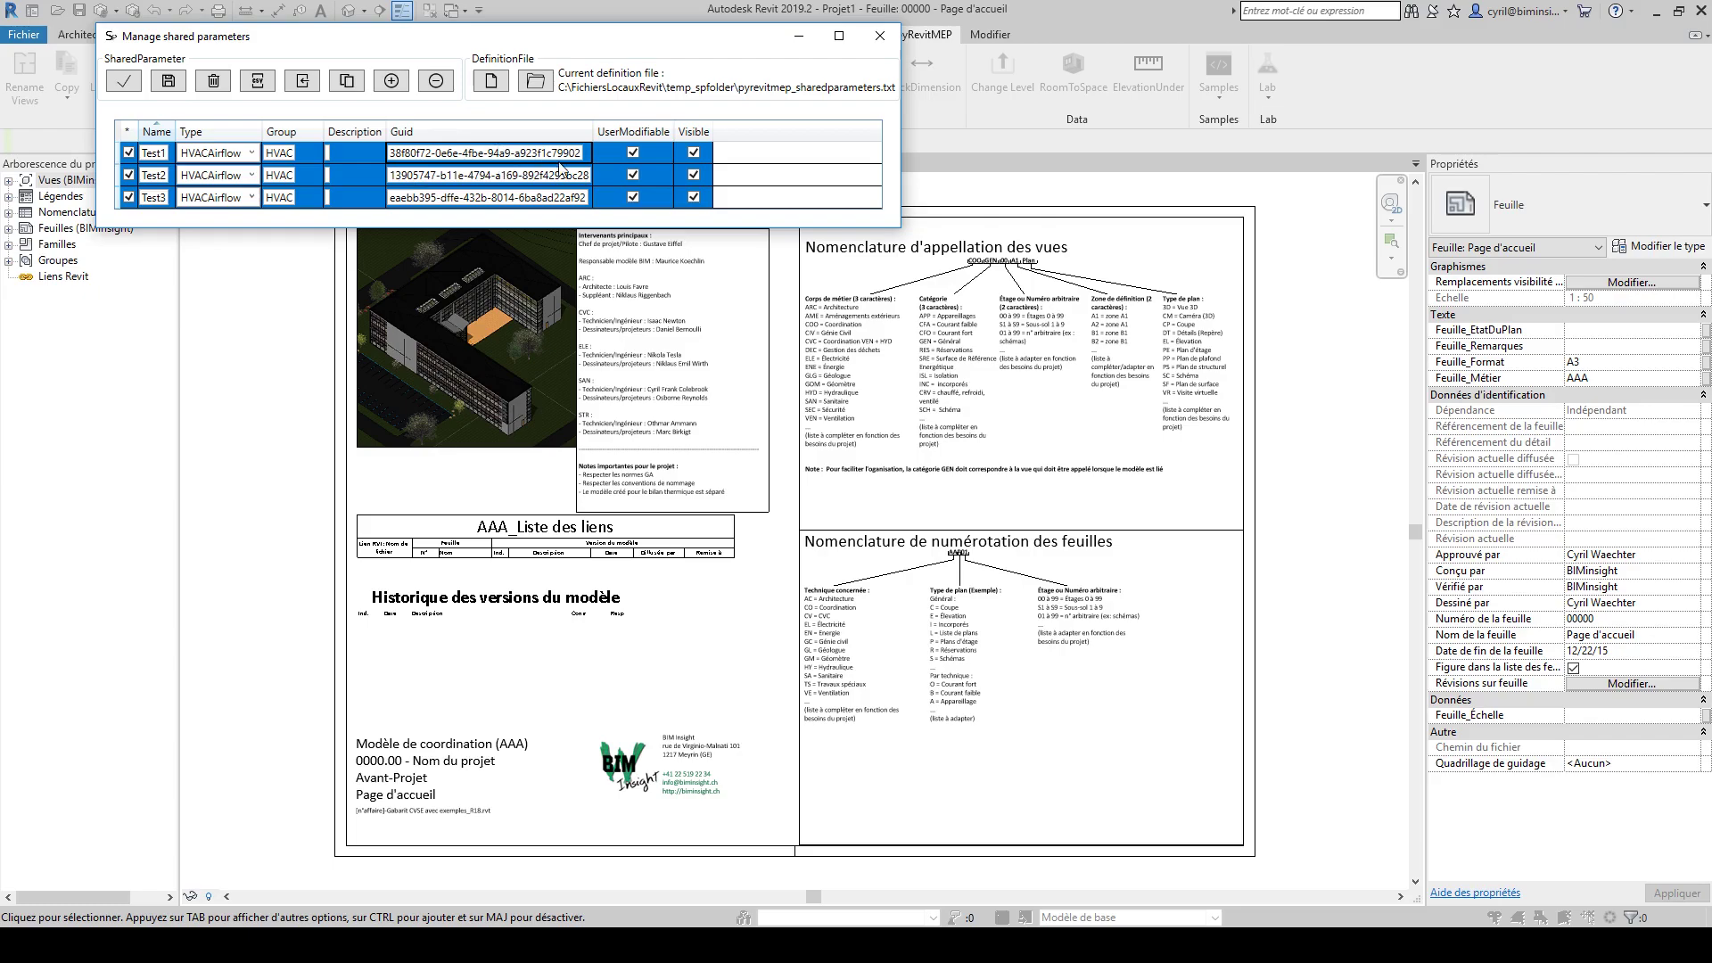
click(330, 153)
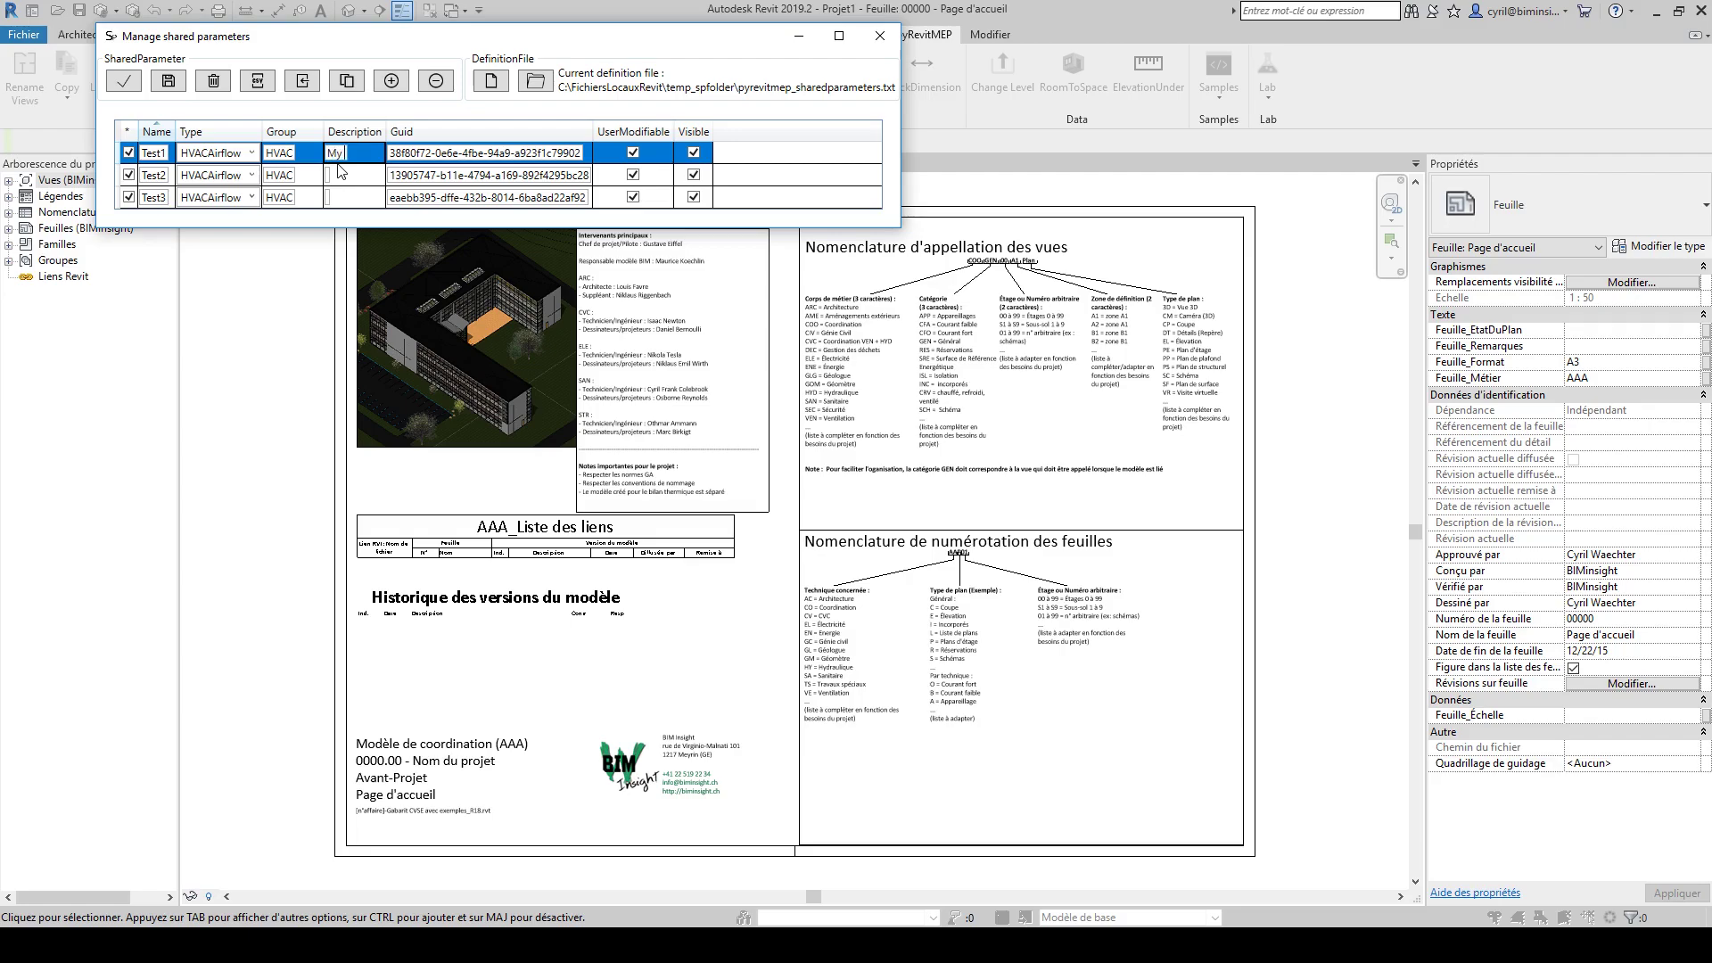
- Give Test1 the description 'My flow', keep all three user-modifiable, and save
text(My flow)
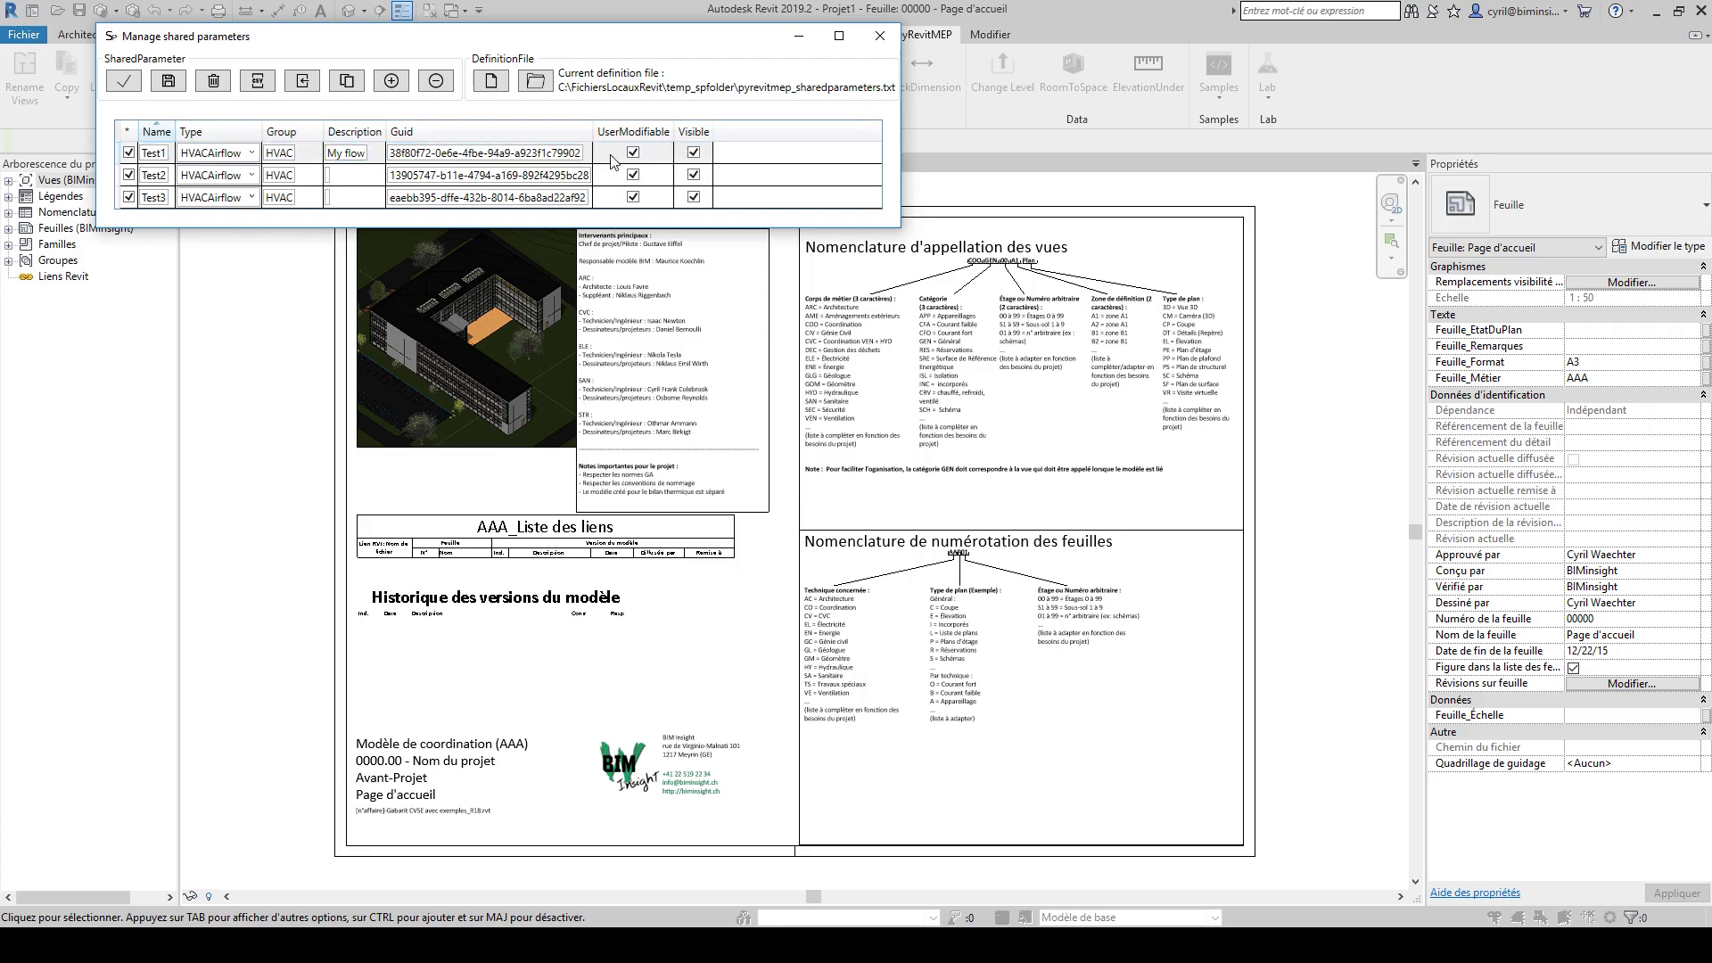
drag(615, 162, 633, 198)
click(634, 198)
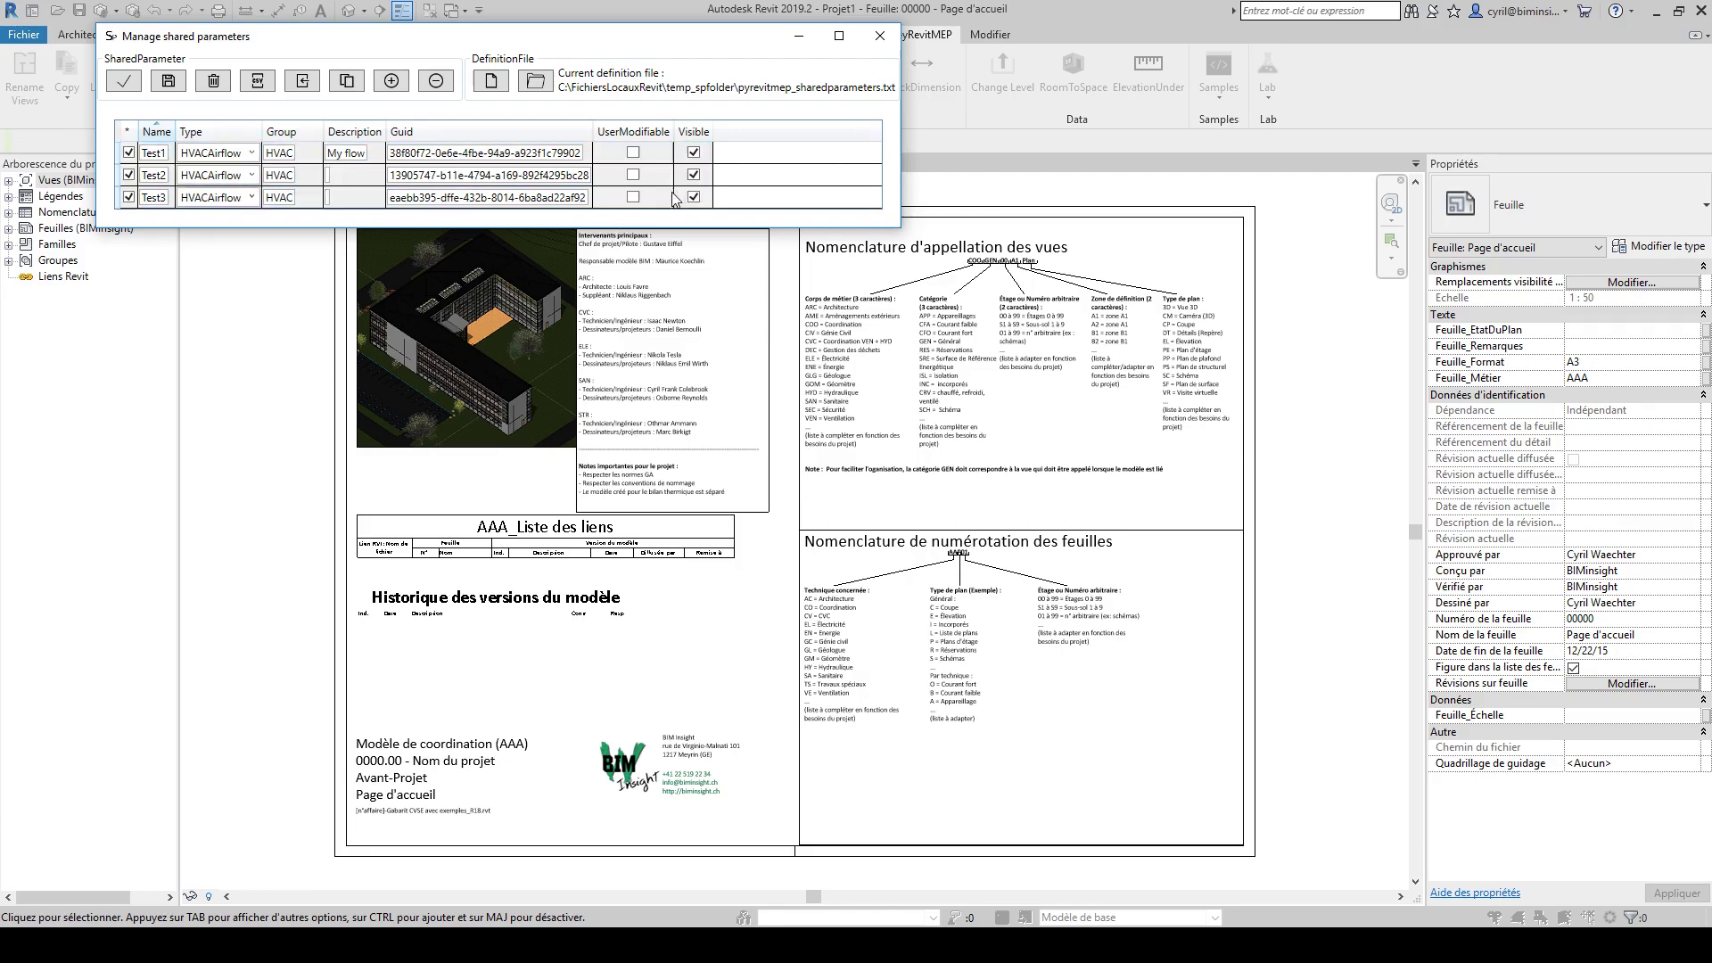
click(633, 198)
click(167, 80)
- Remove the three parameters from the list and reload them from the definition file
drag(381, 161, 383, 198)
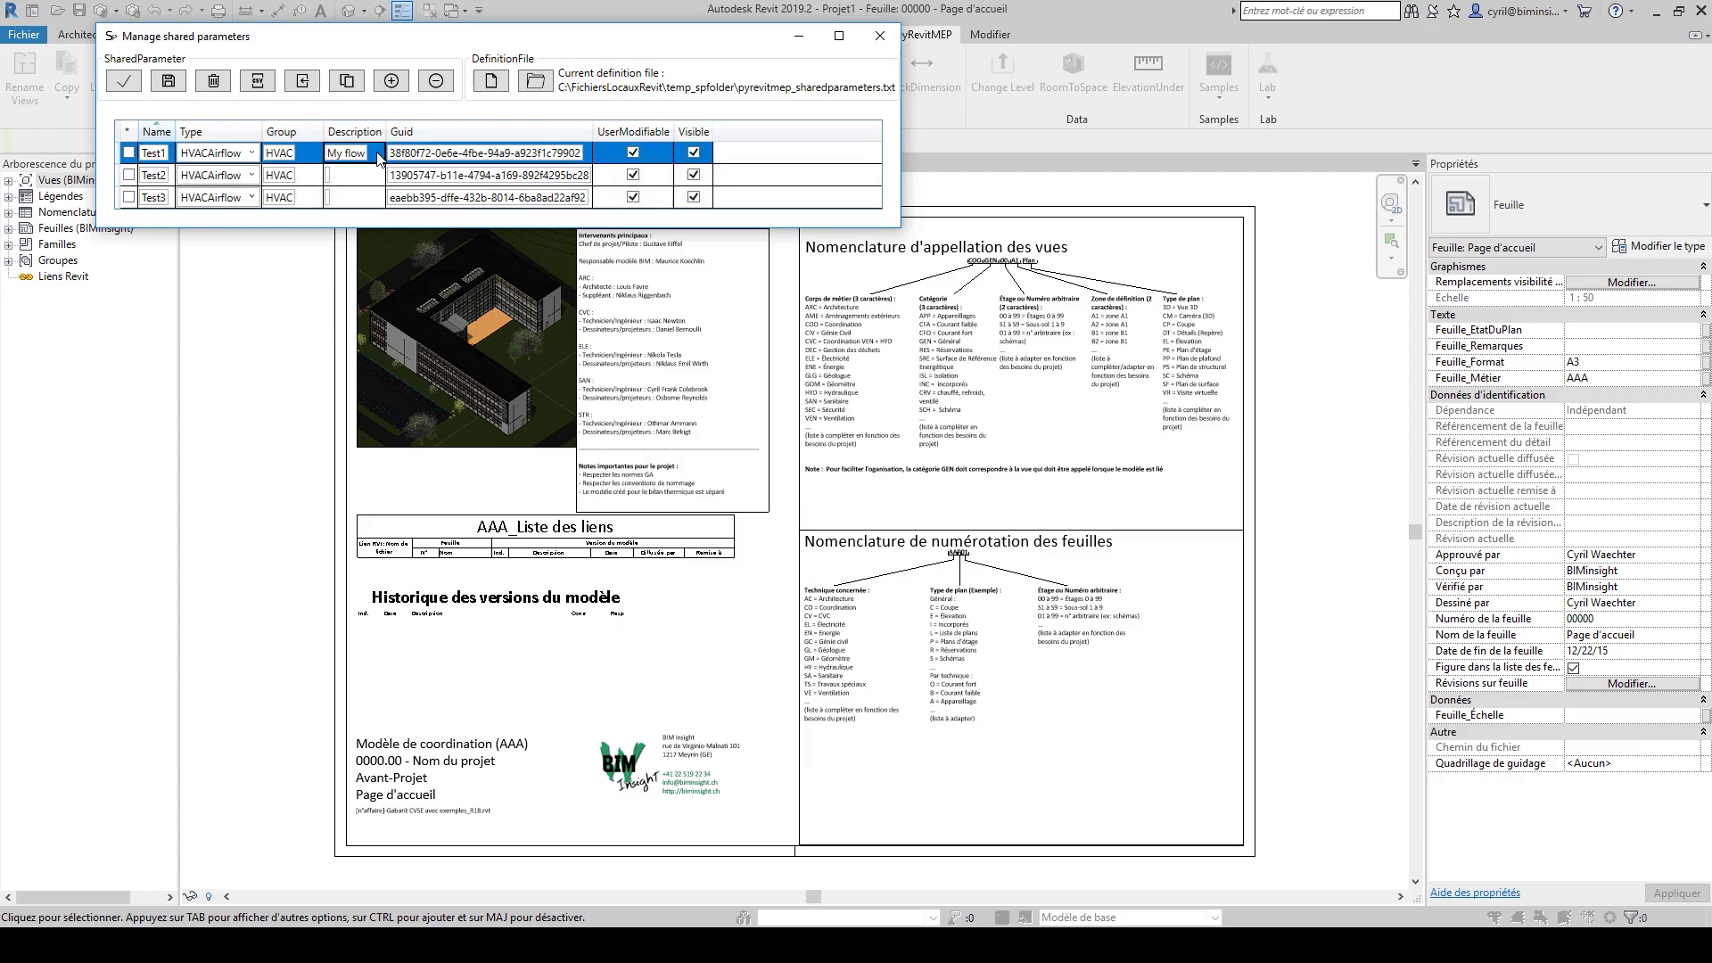
click(449, 84)
click(302, 81)
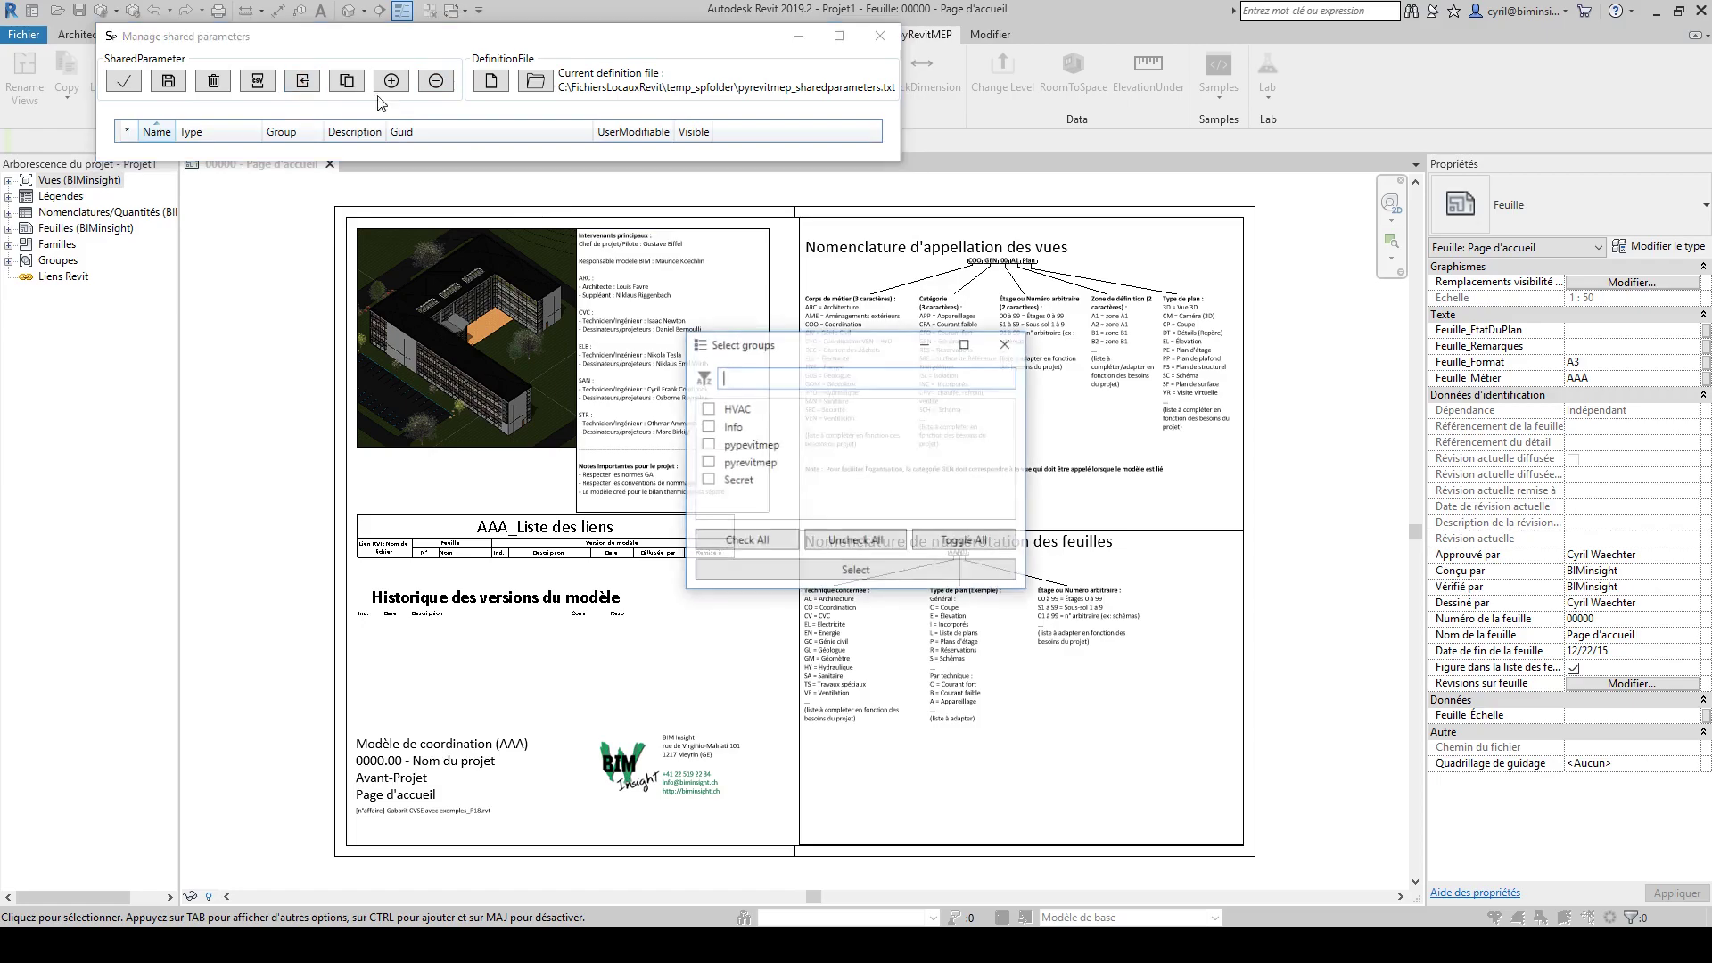
click(814, 571)
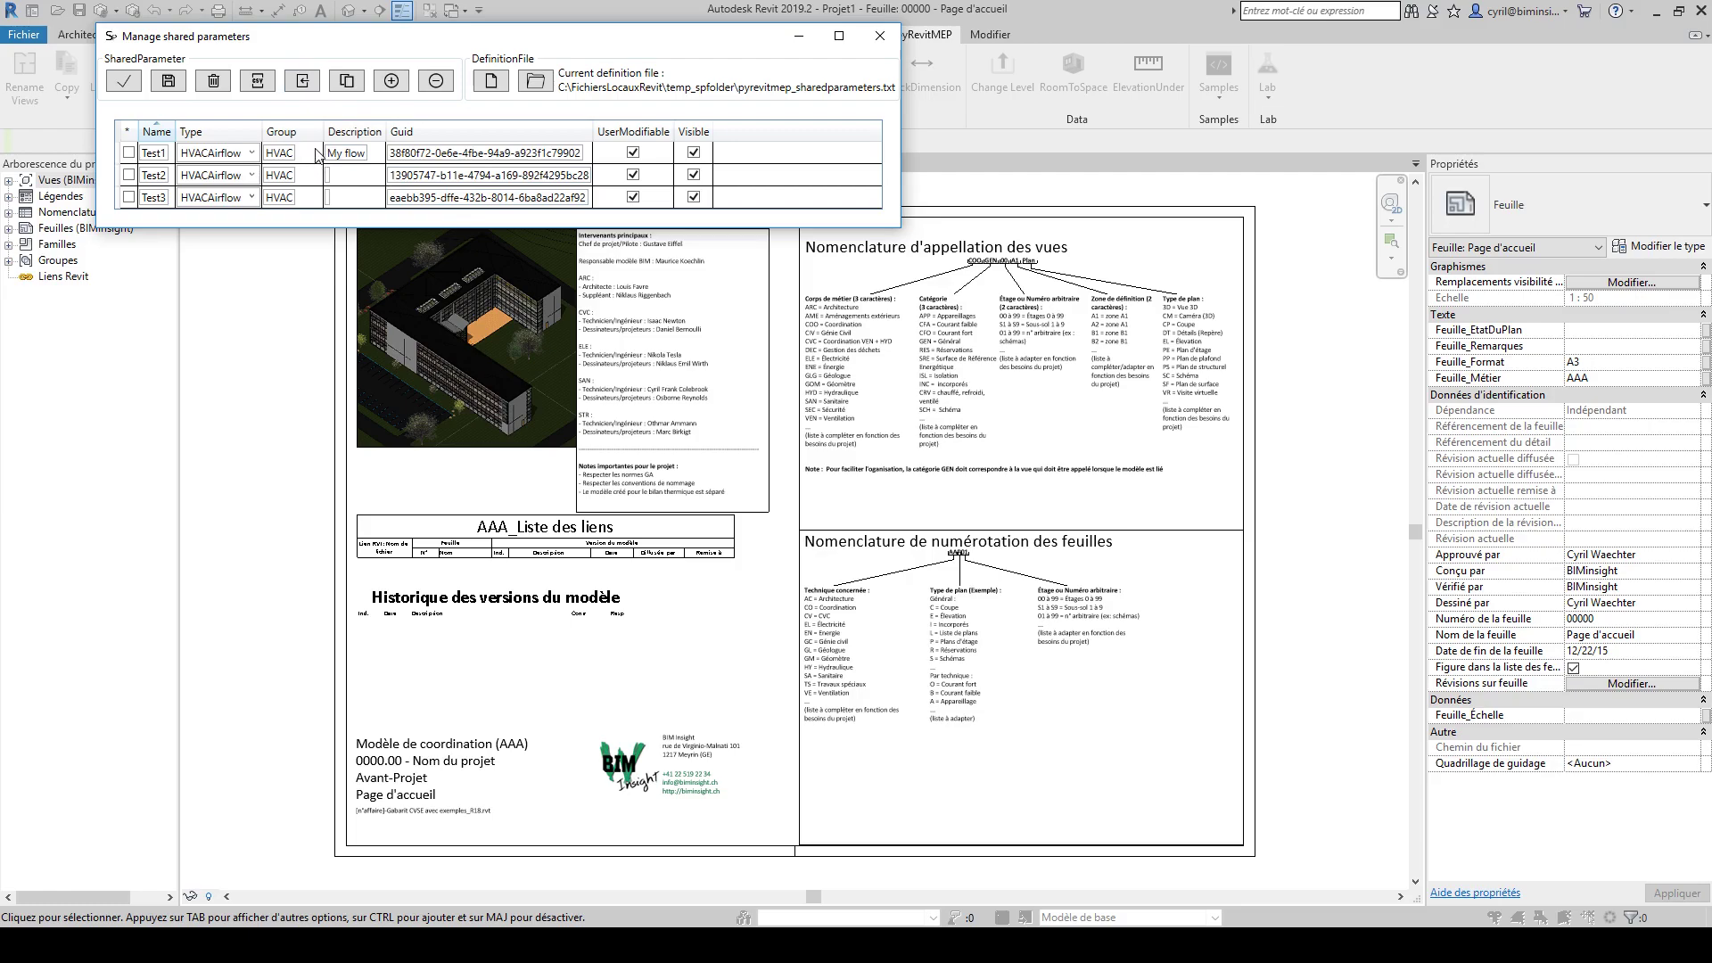
- Remove the reloaded parameters and open CsvParamList.csv in LibreOffice Calc
drag(319, 153, 321, 209)
click(437, 80)
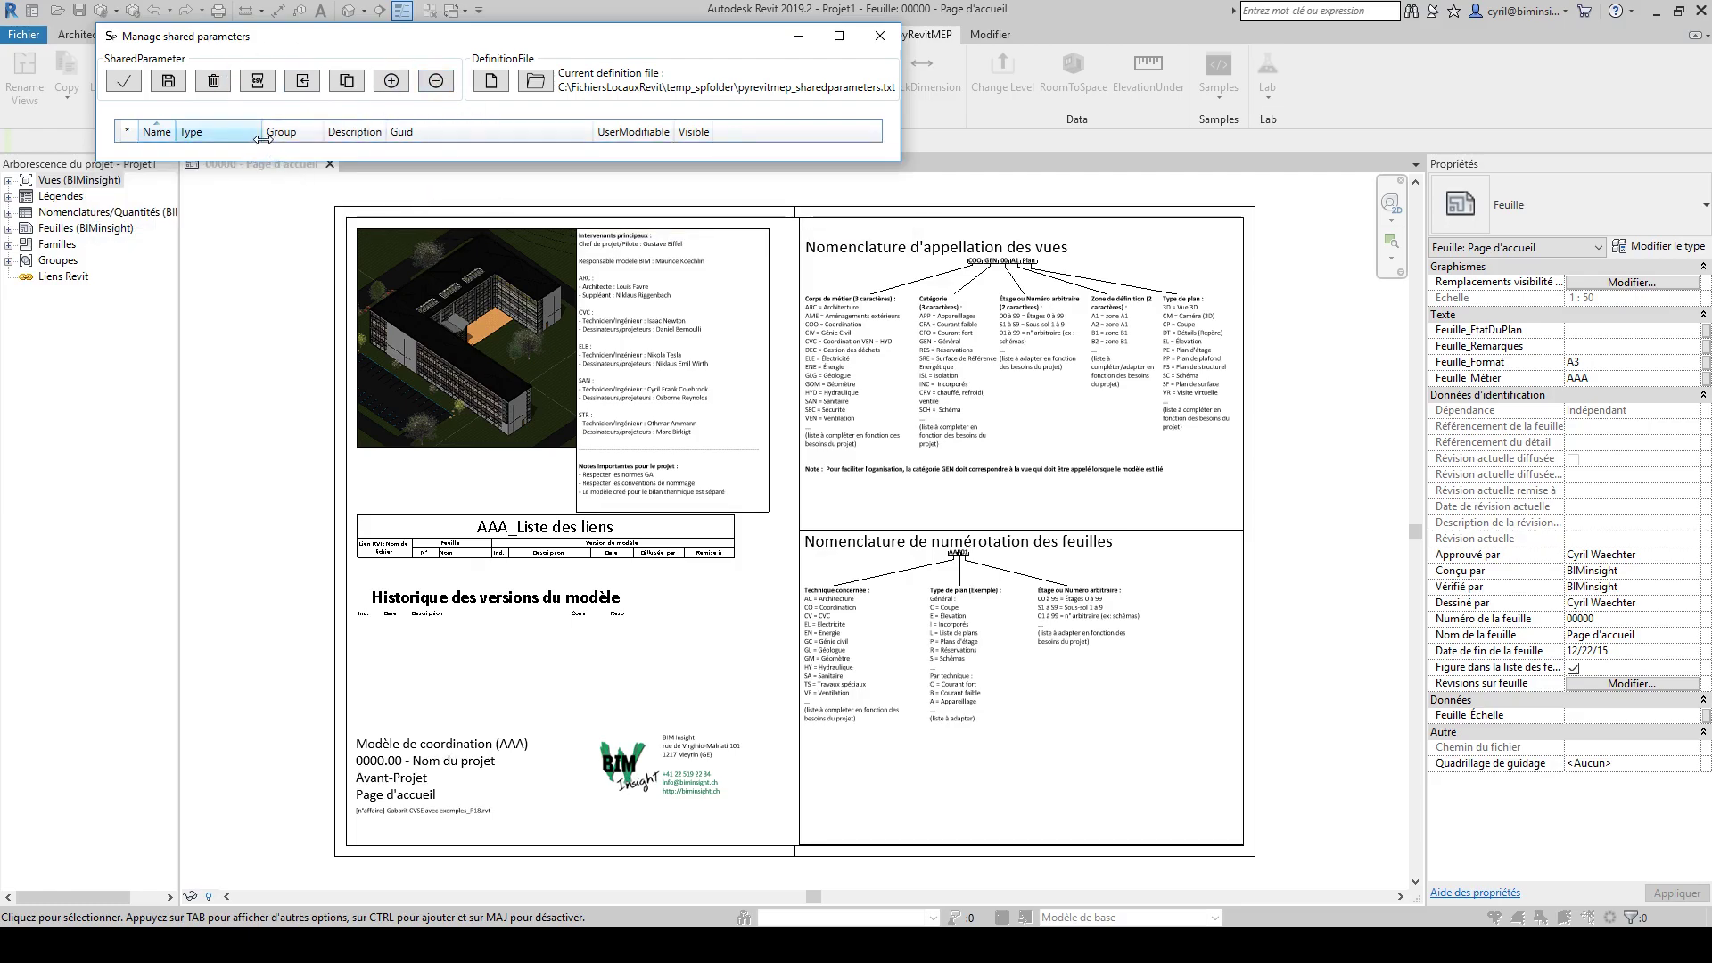
click(258, 82)
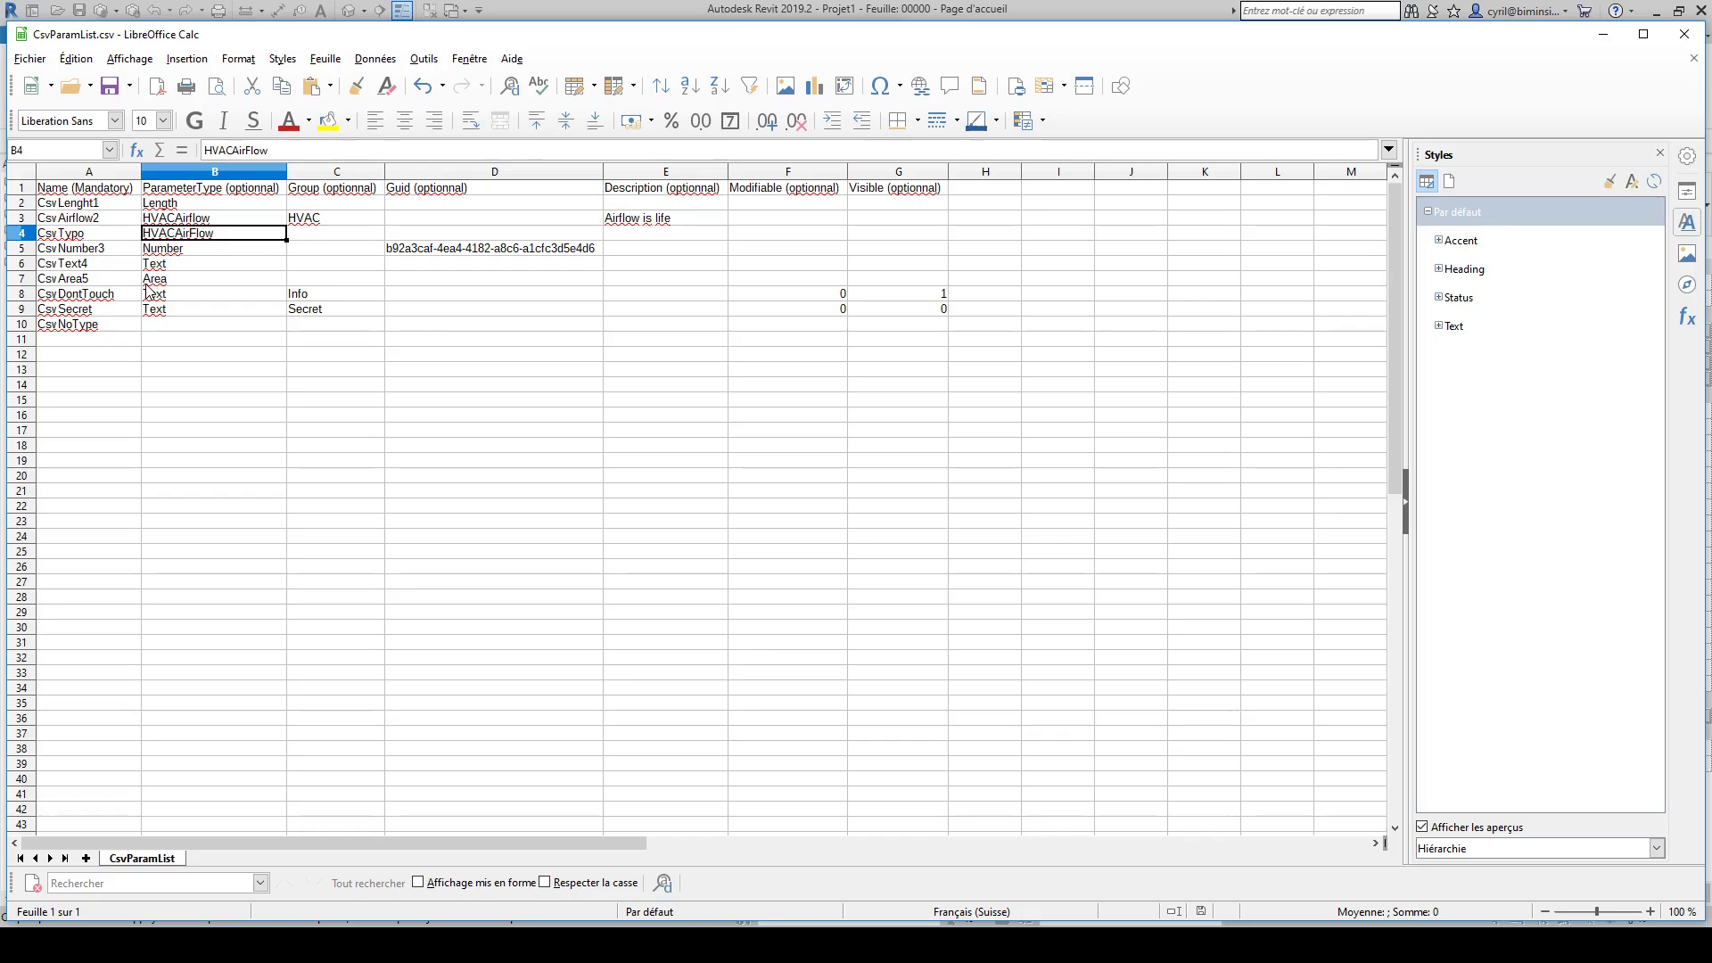
- Review the CSV columns: mandatory Name, optional headers, types, groups, Guids and descriptions
click(106, 188)
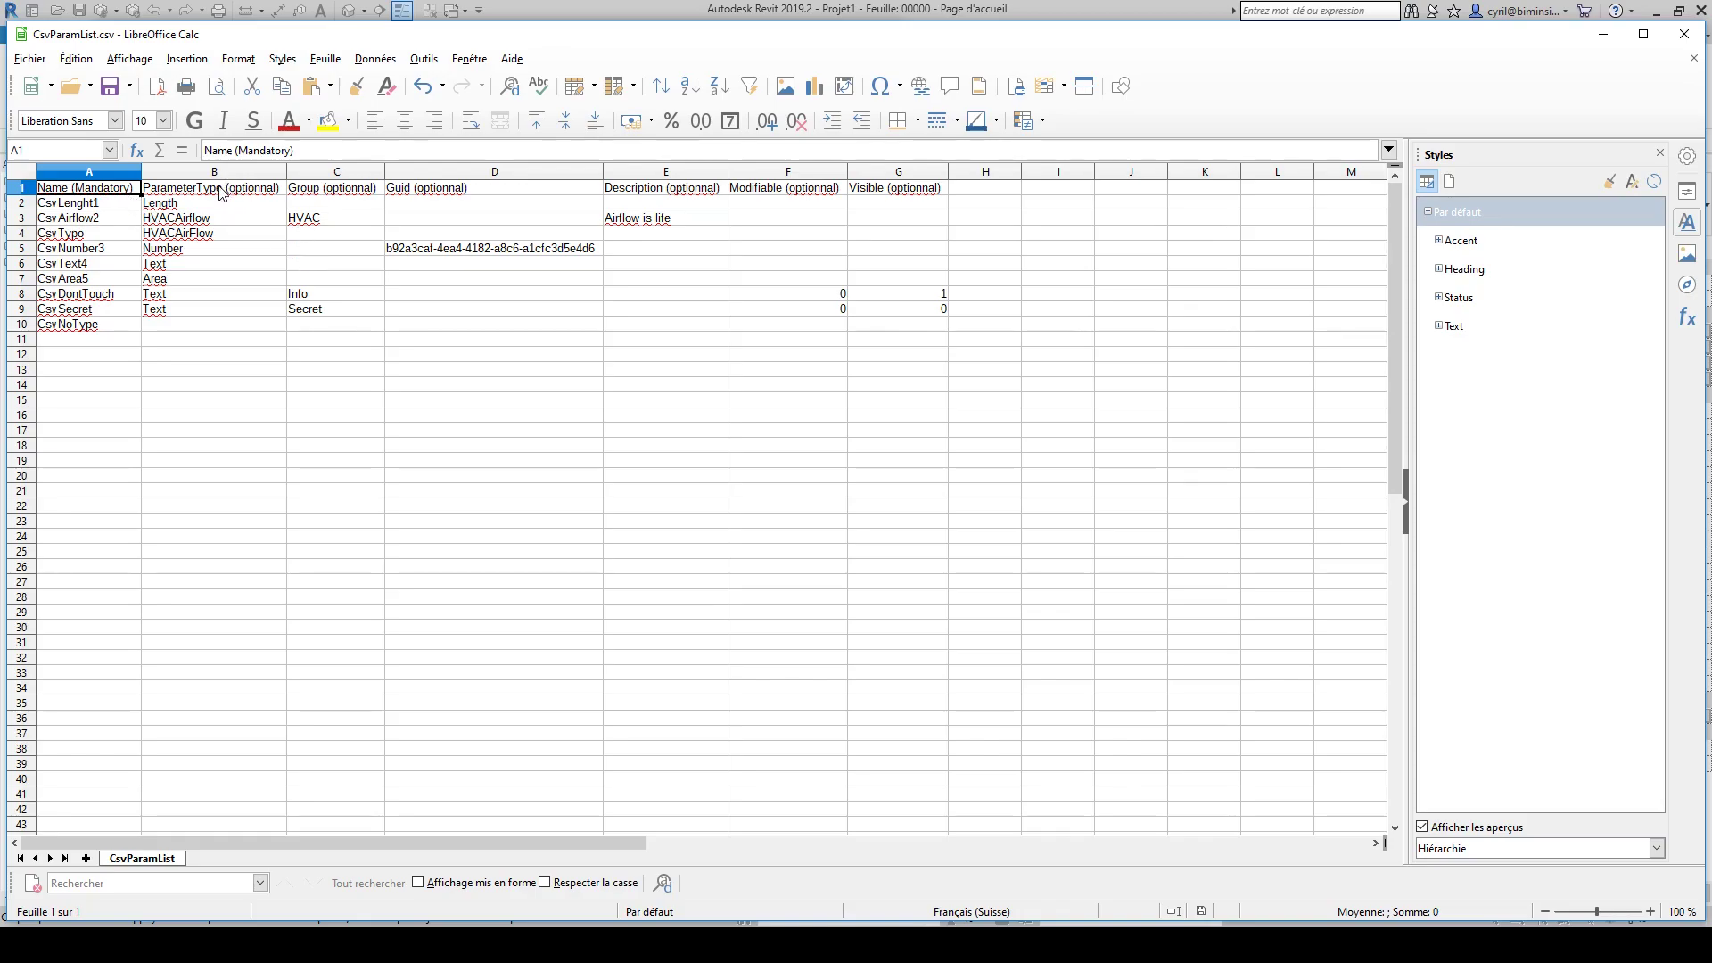
drag(226, 192, 889, 193)
click(214, 251)
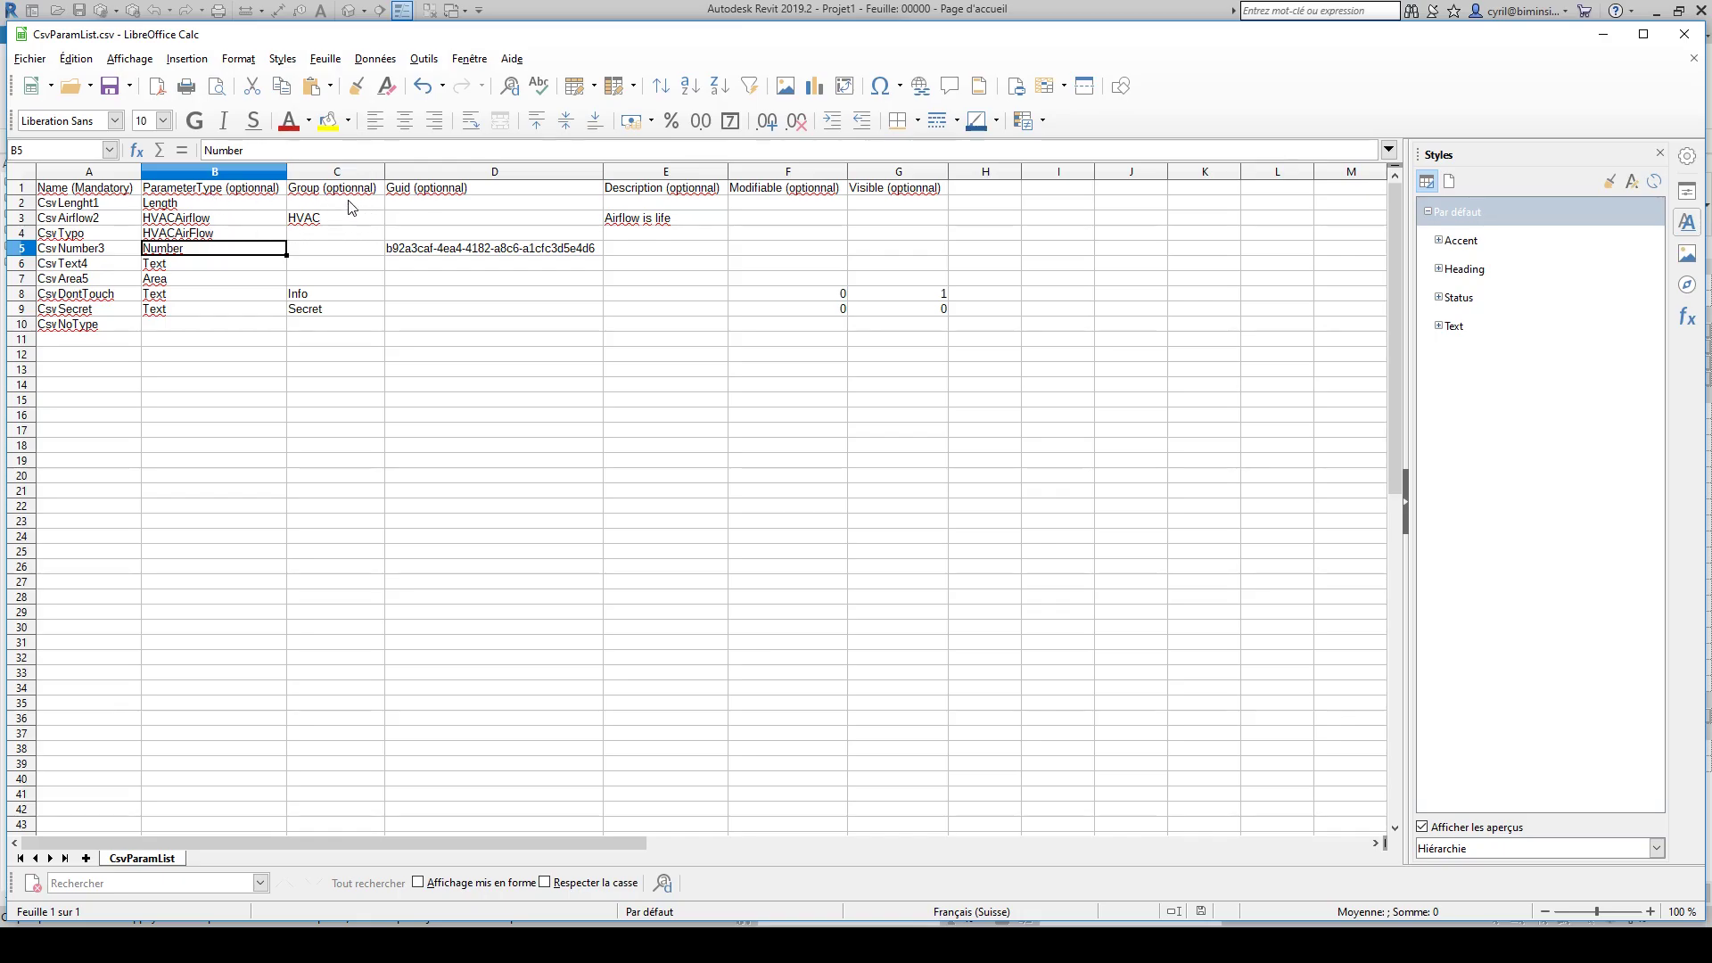
drag(349, 206, 378, 313)
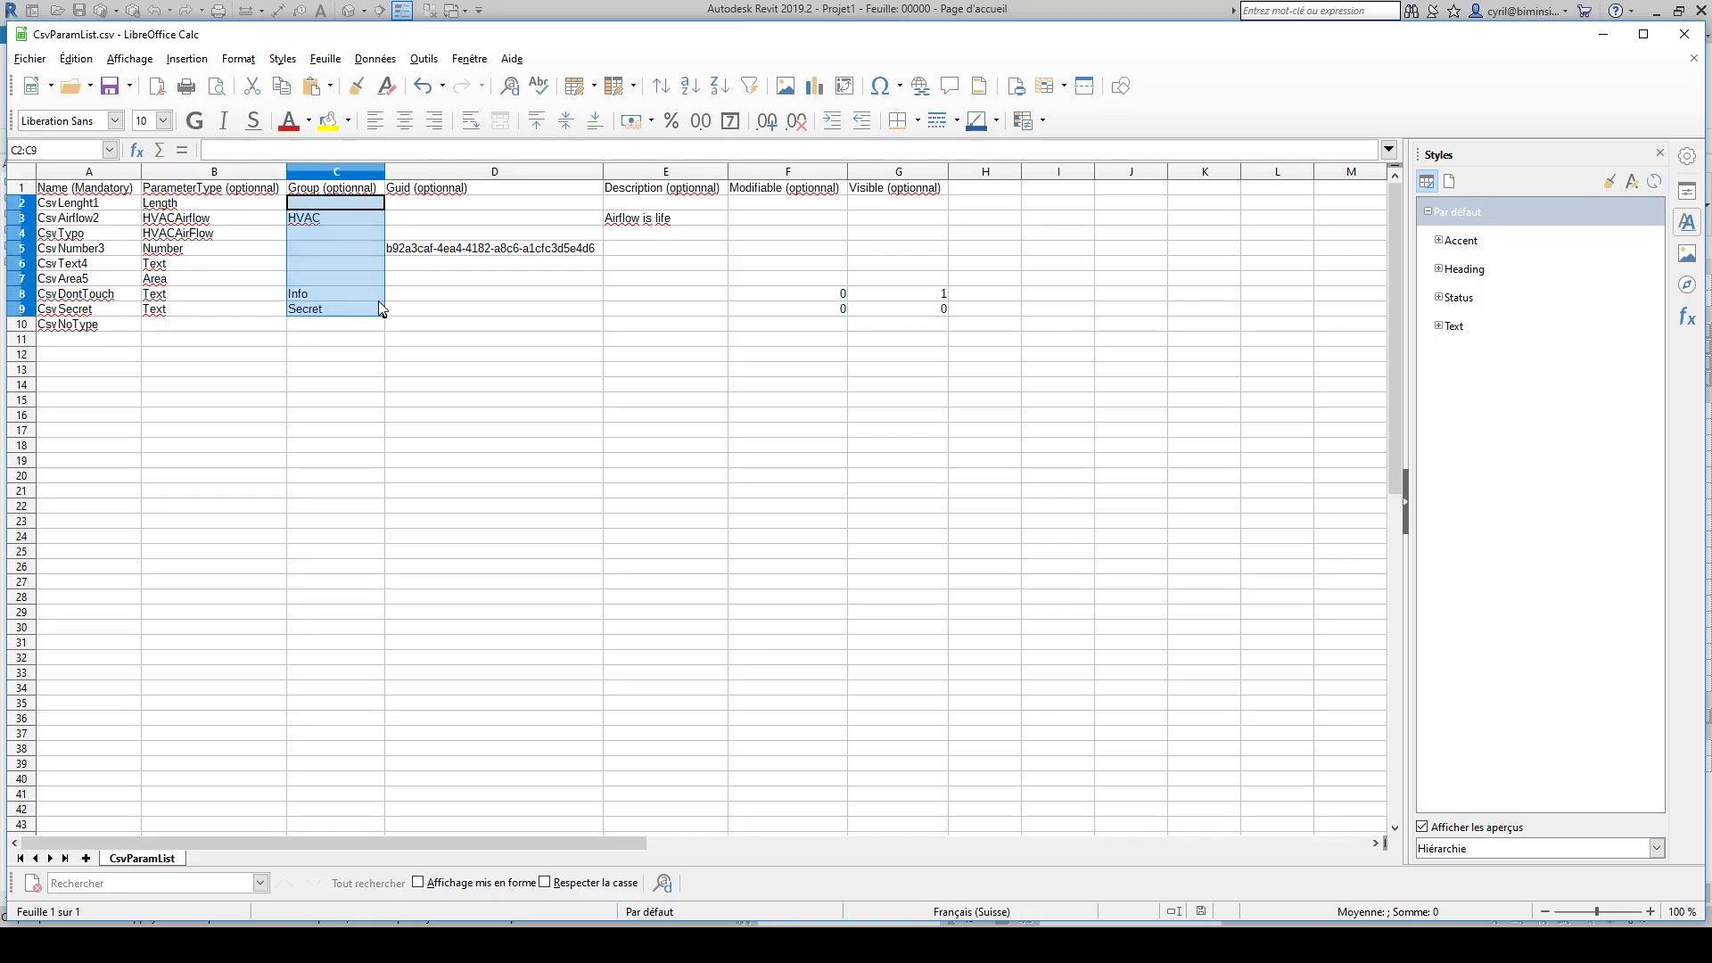
click(345, 229)
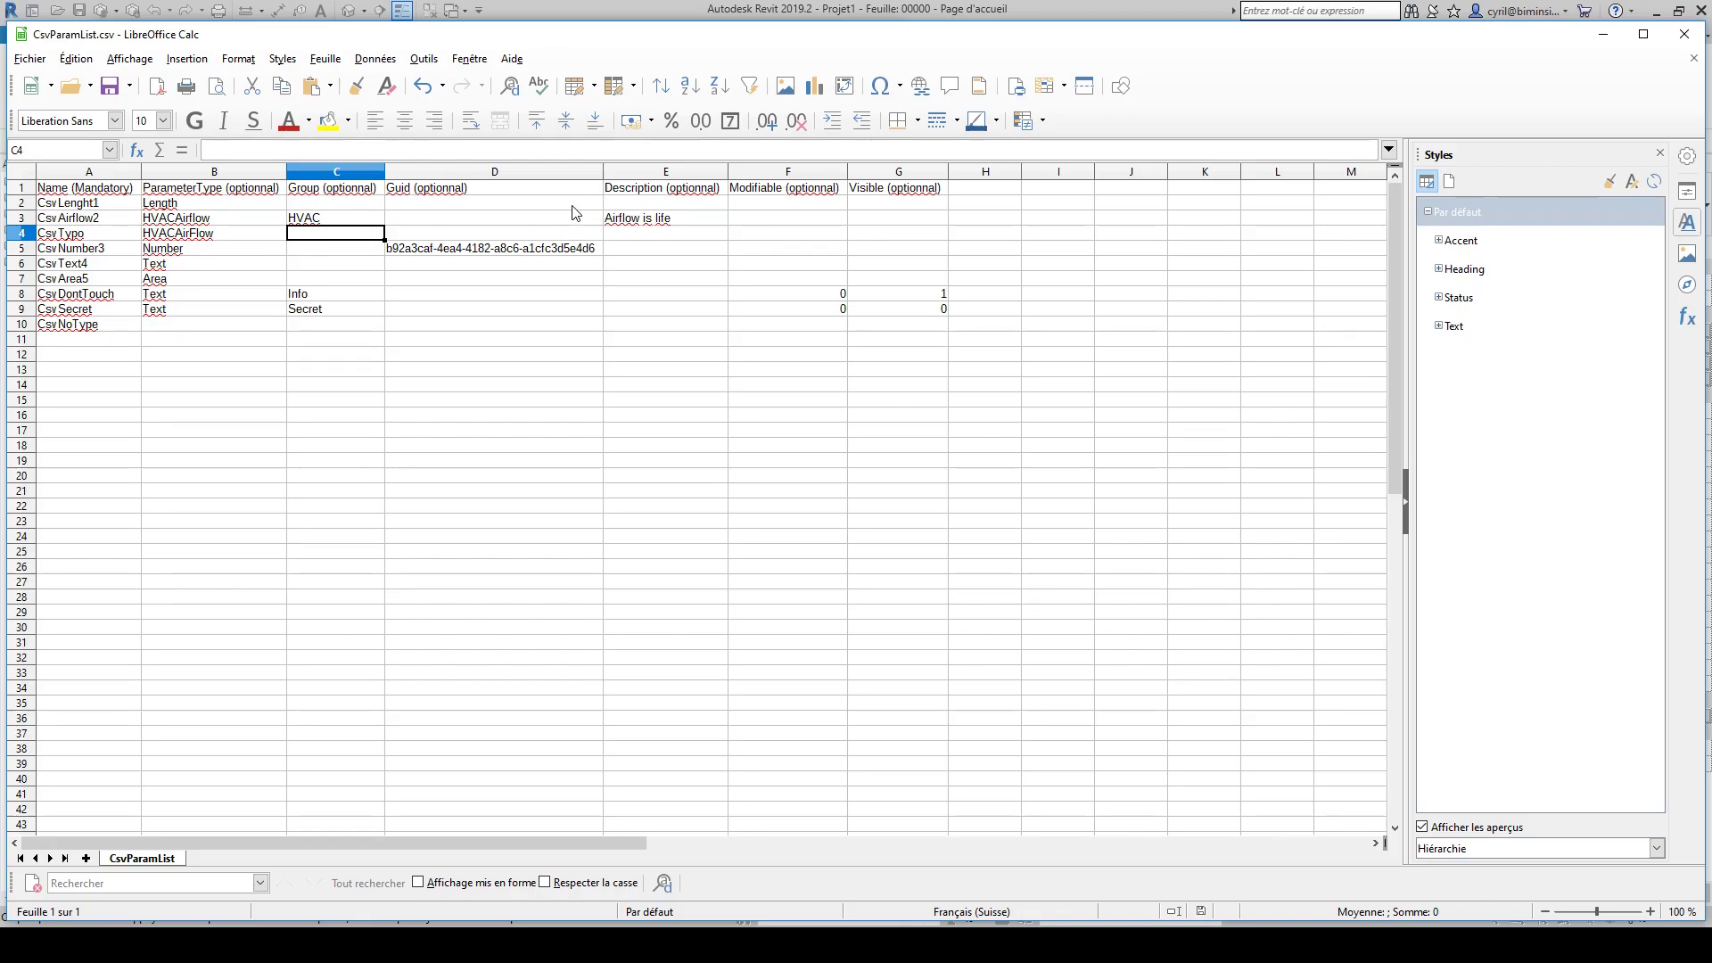
drag(563, 205, 570, 304)
click(674, 247)
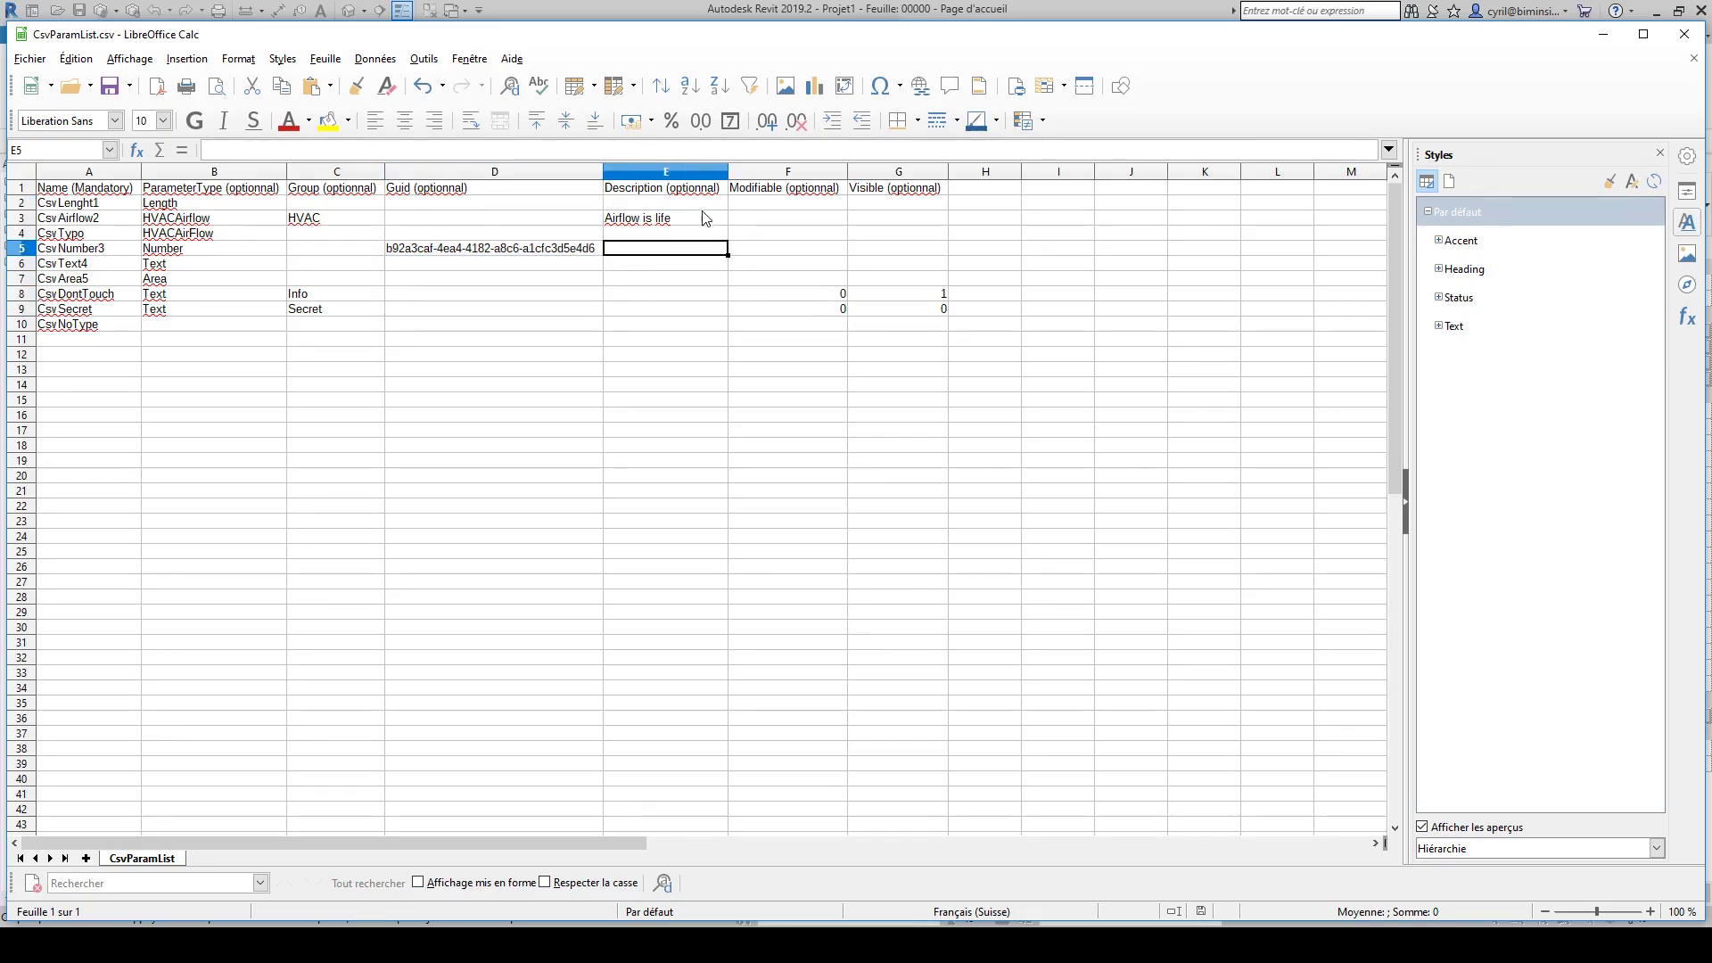
drag(704, 204, 706, 311)
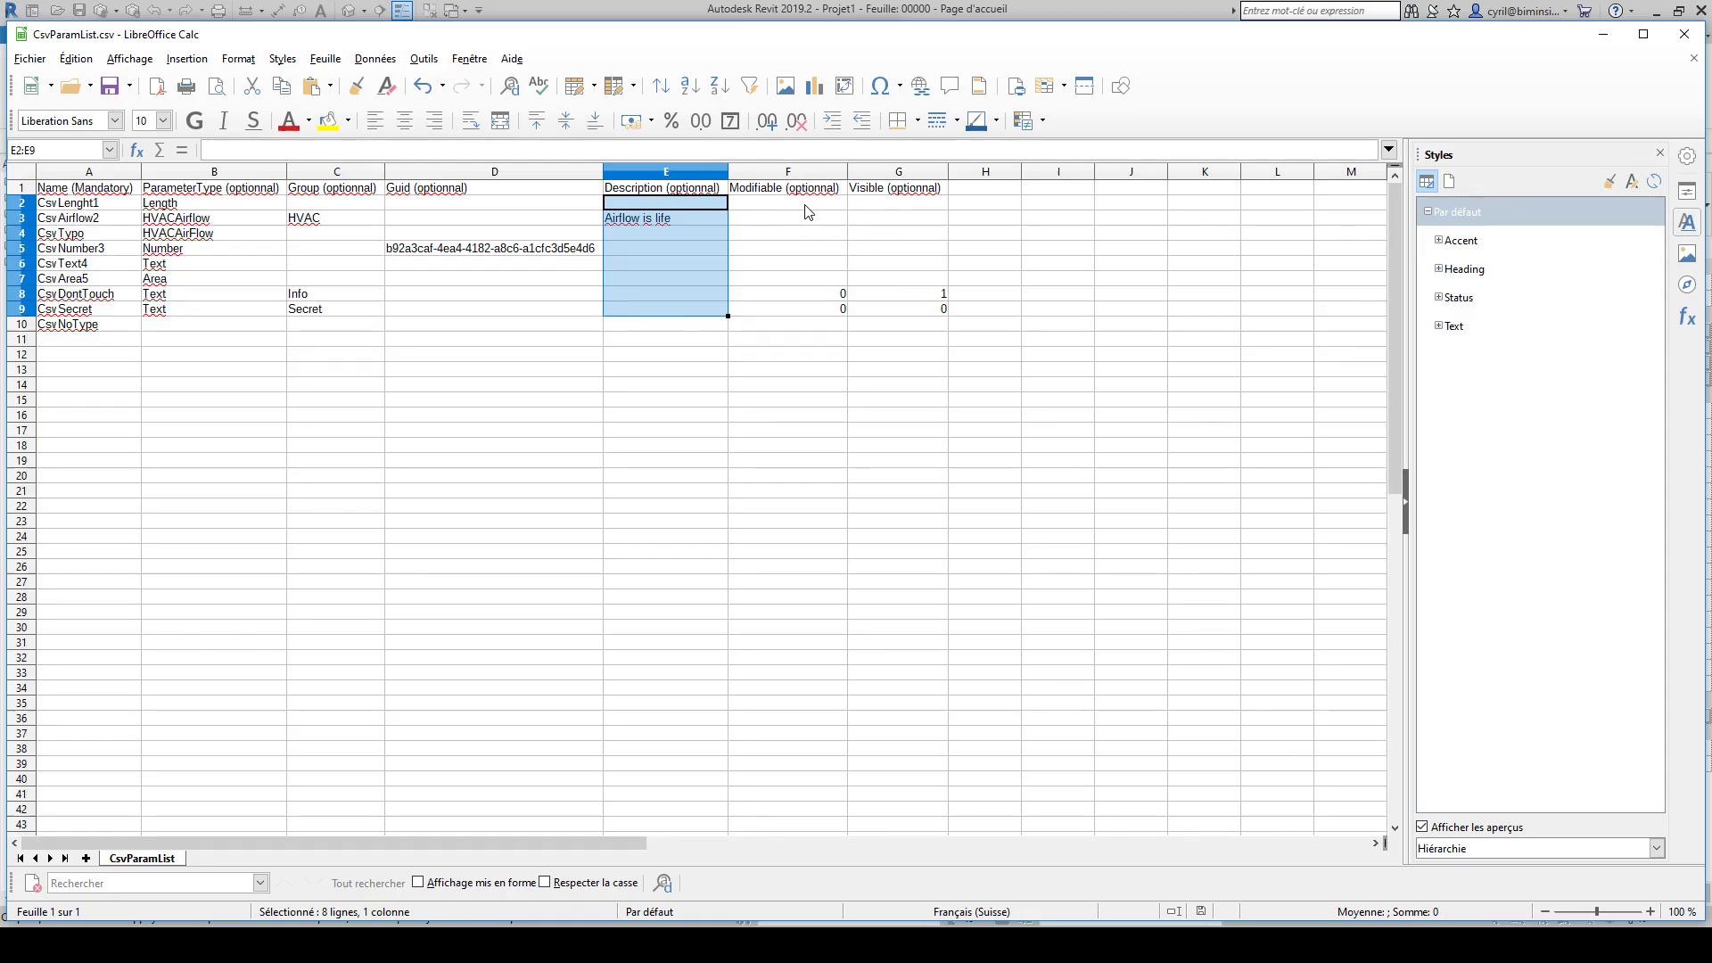
drag(802, 205, 921, 287)
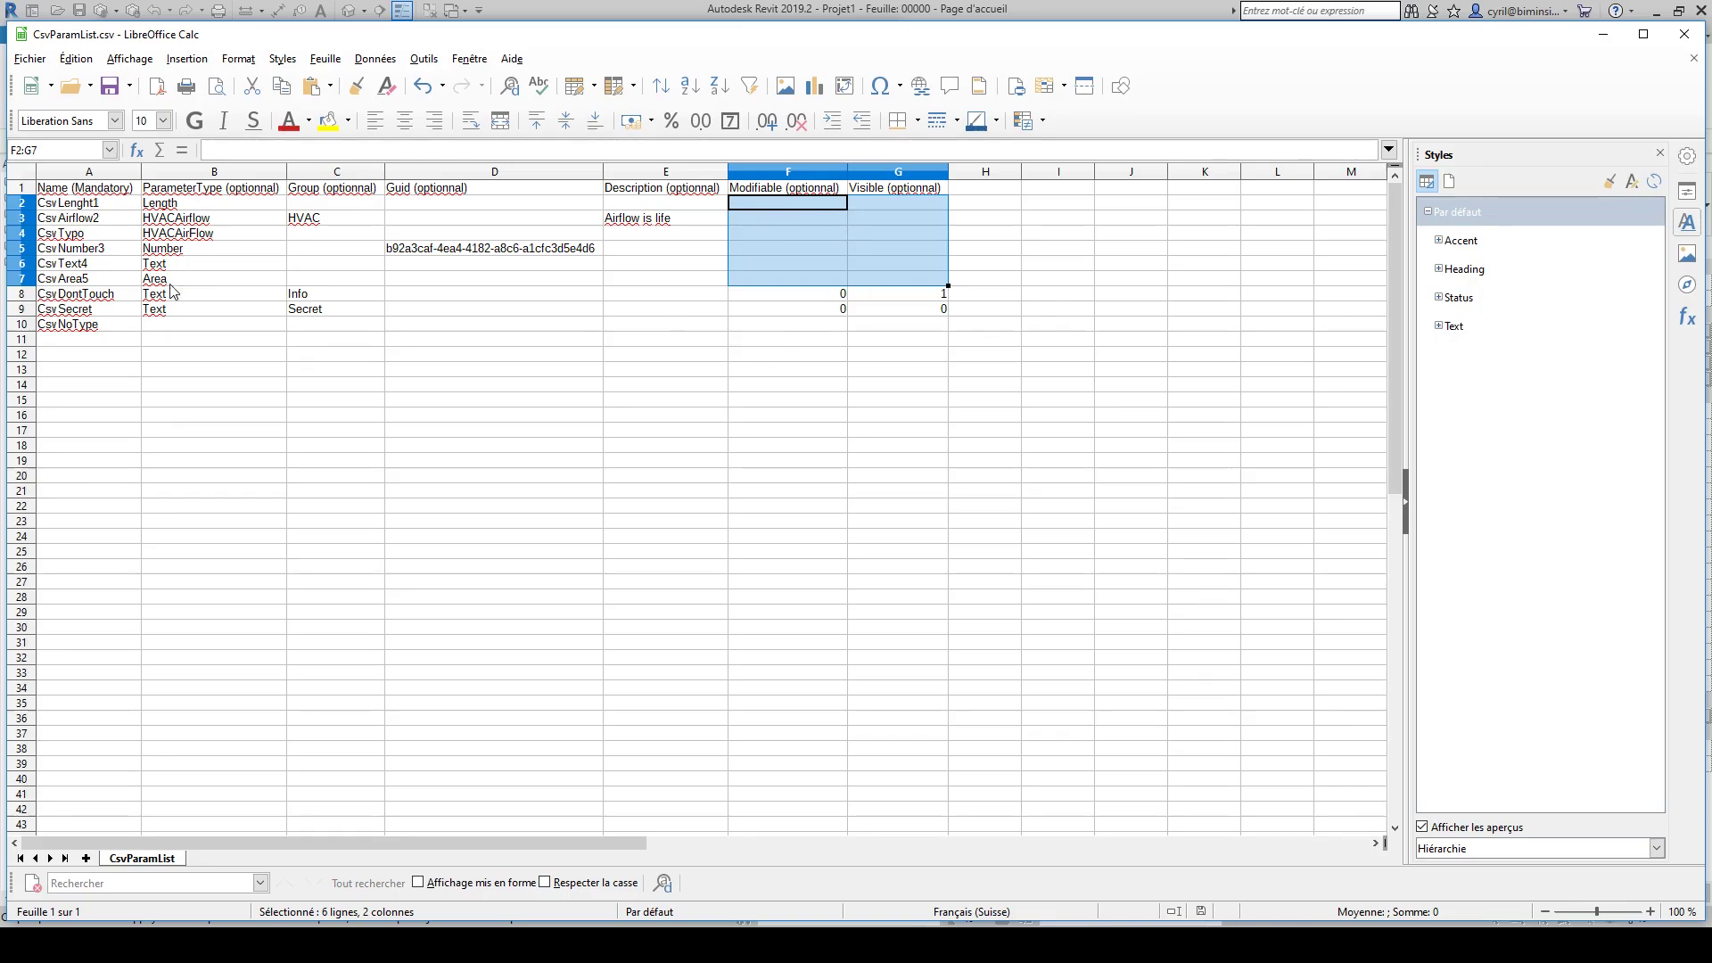
click(25, 296)
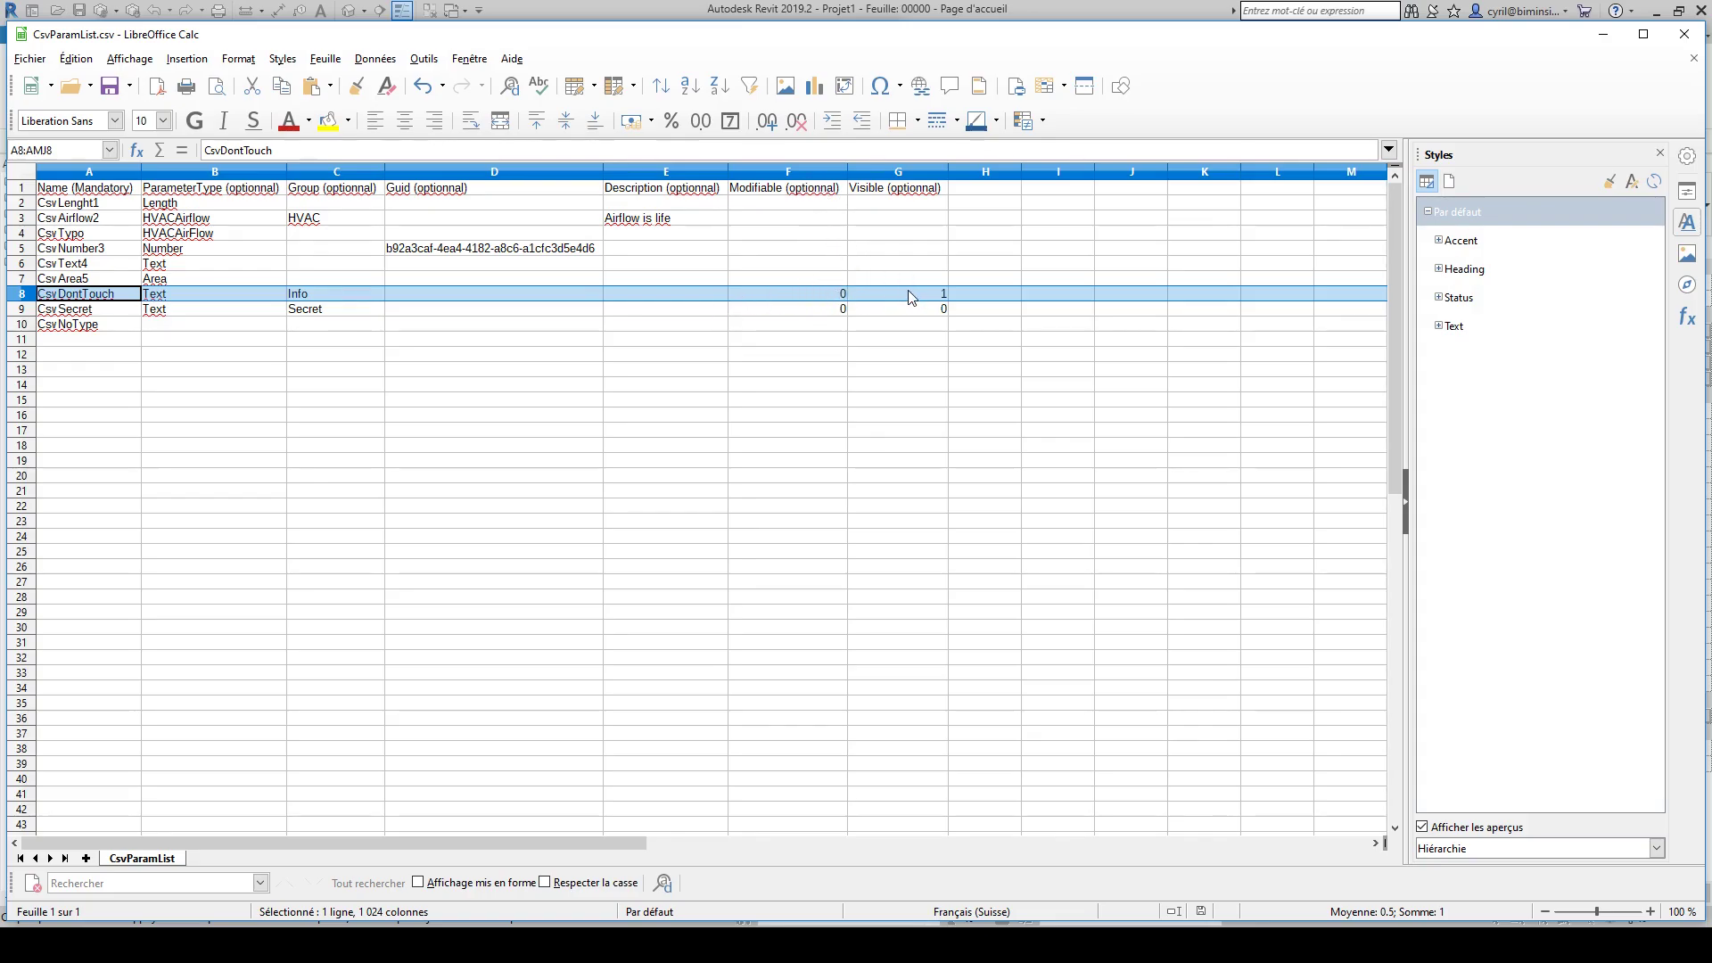
click(26, 308)
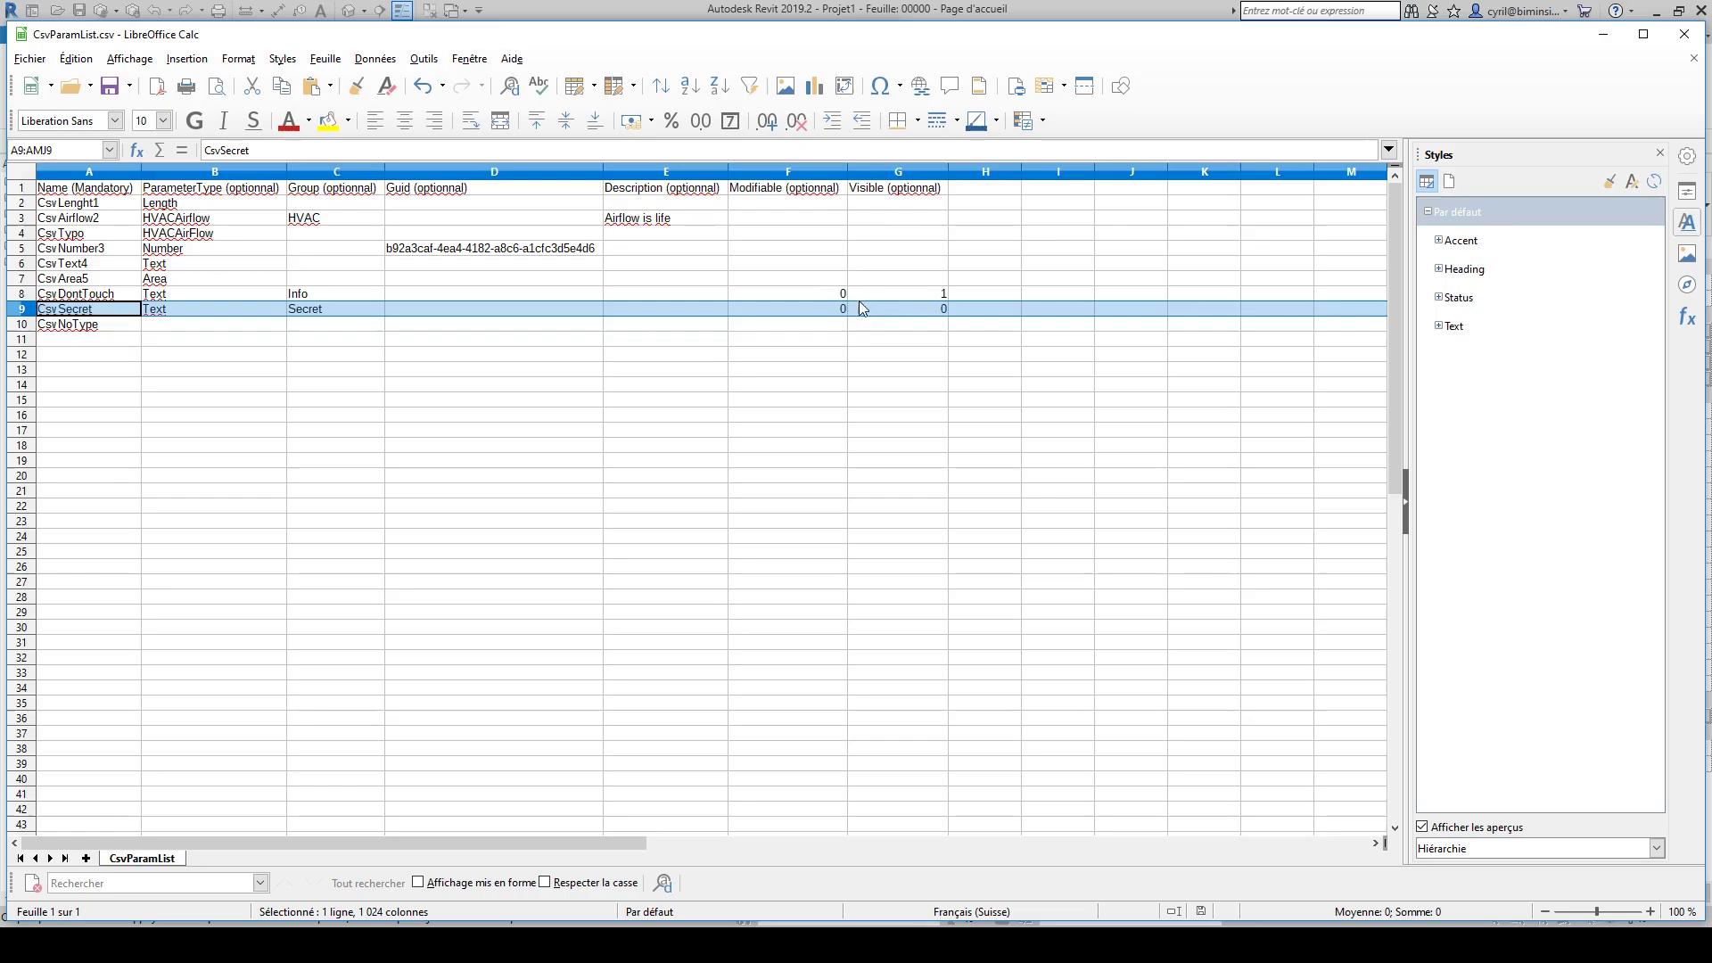
click(902, 309)
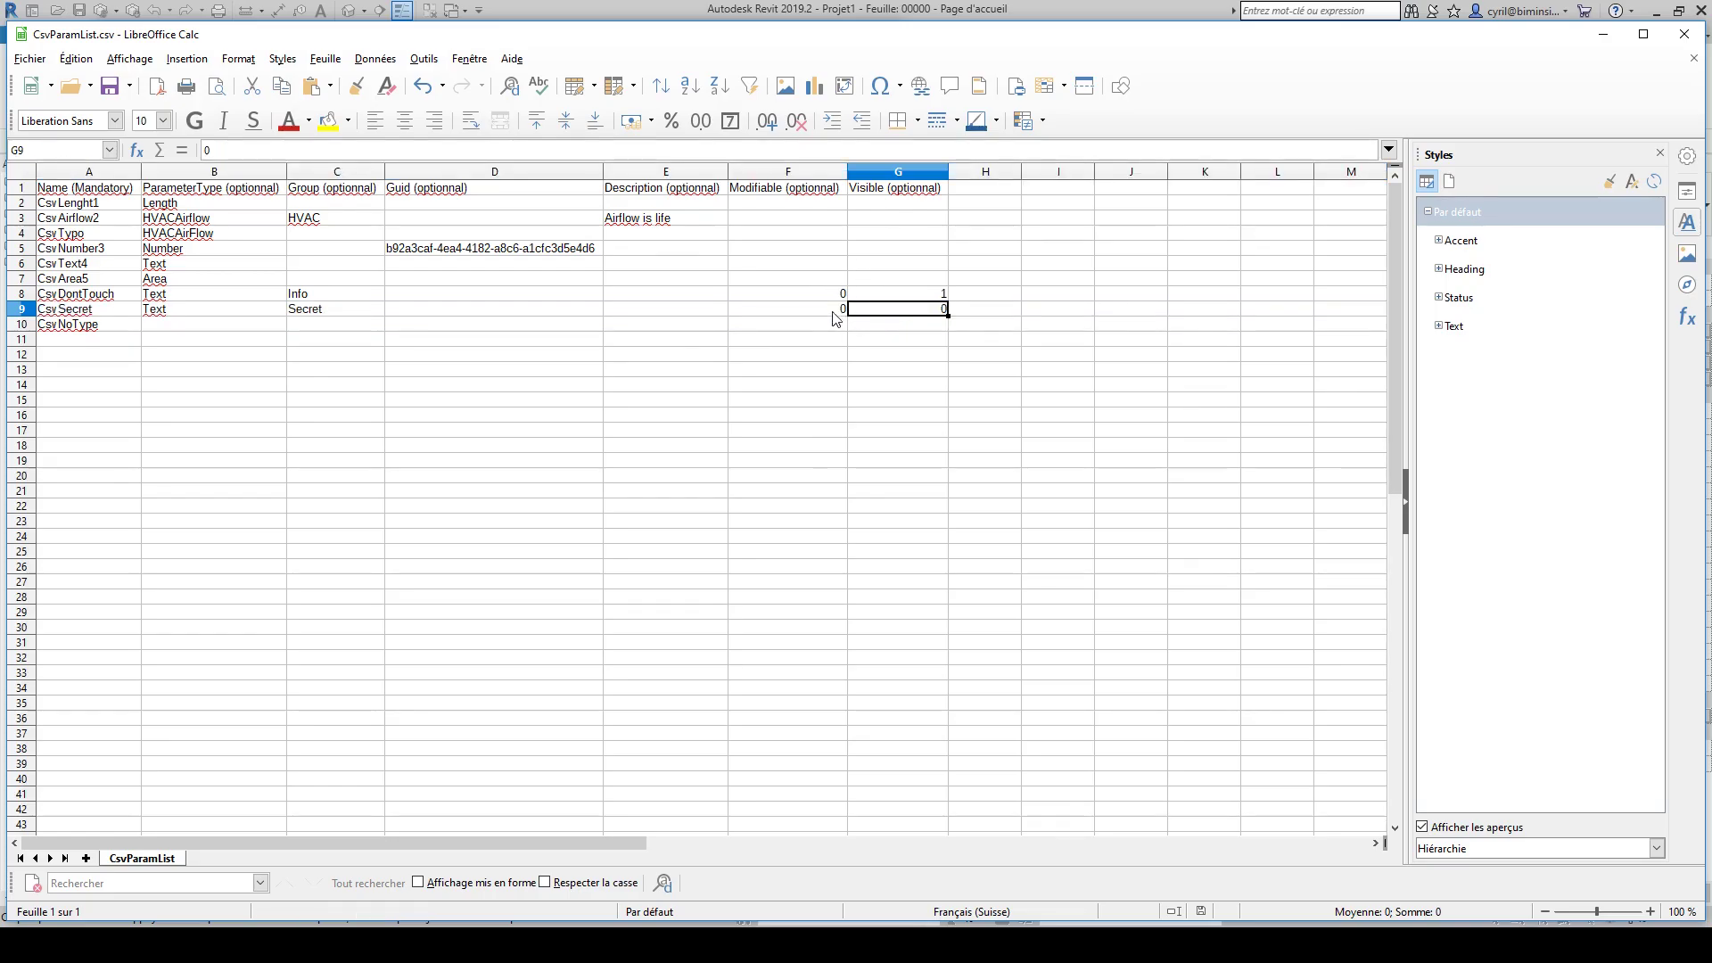
click(833, 314)
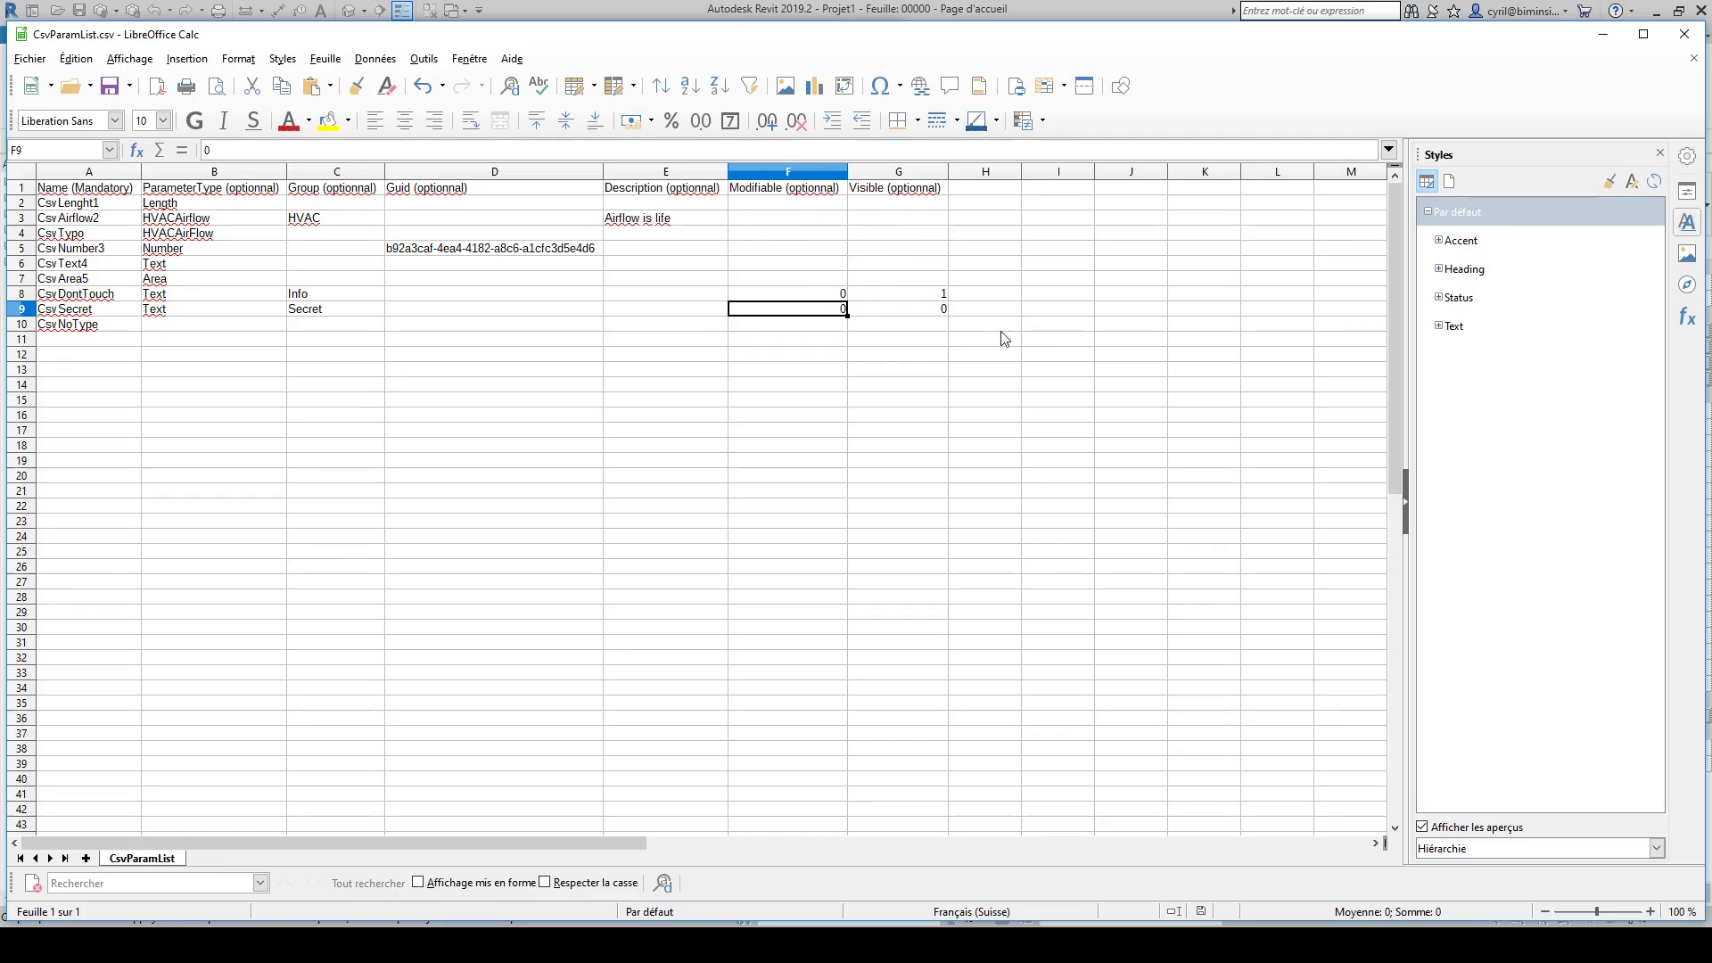
- Compare CsvNoType's missing type and the misspelled HVACAirFlow, then return to Revit
click(114, 327)
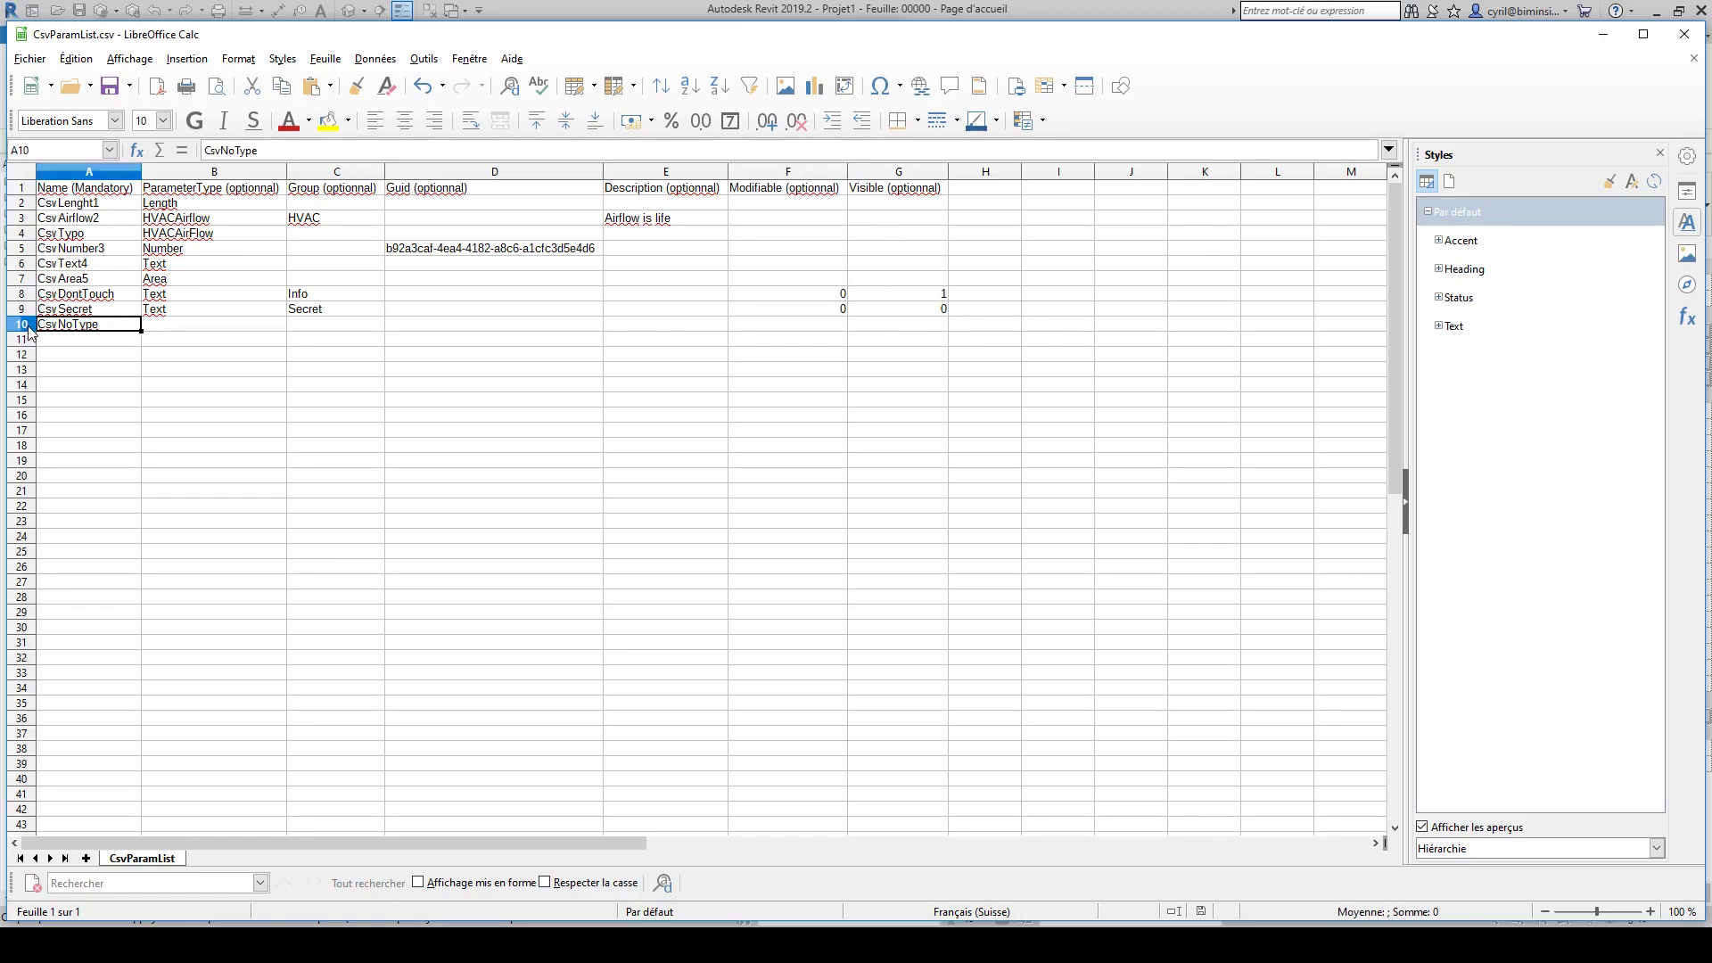
click(198, 321)
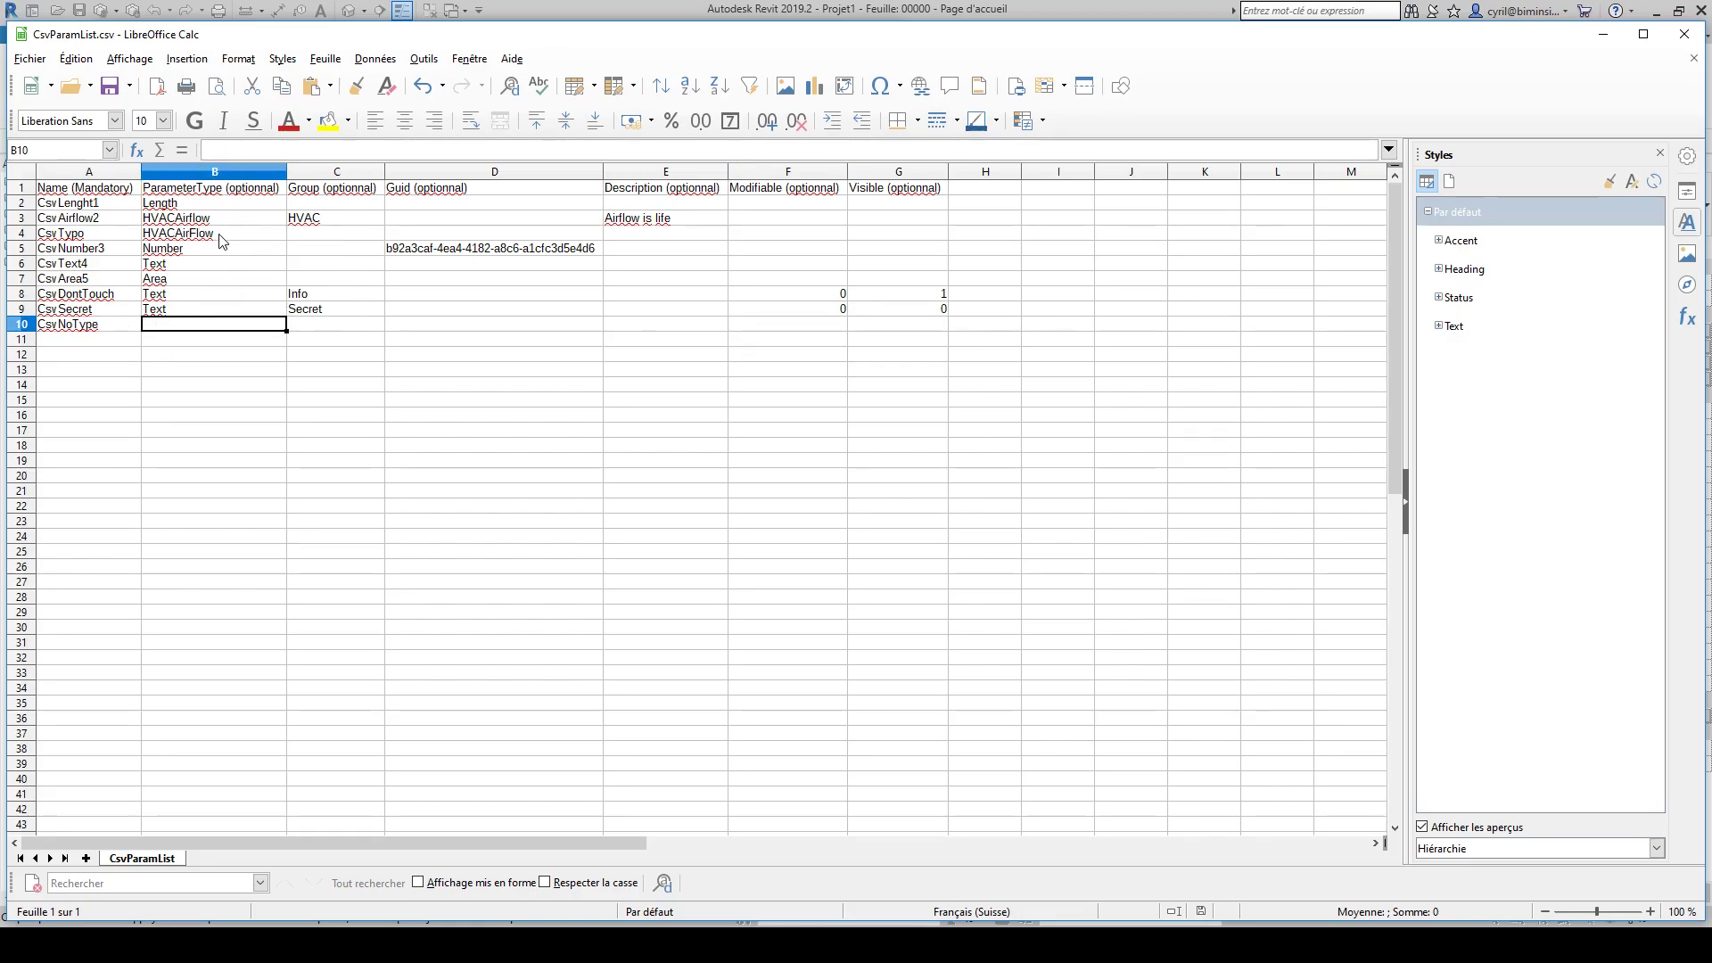
click(241, 235)
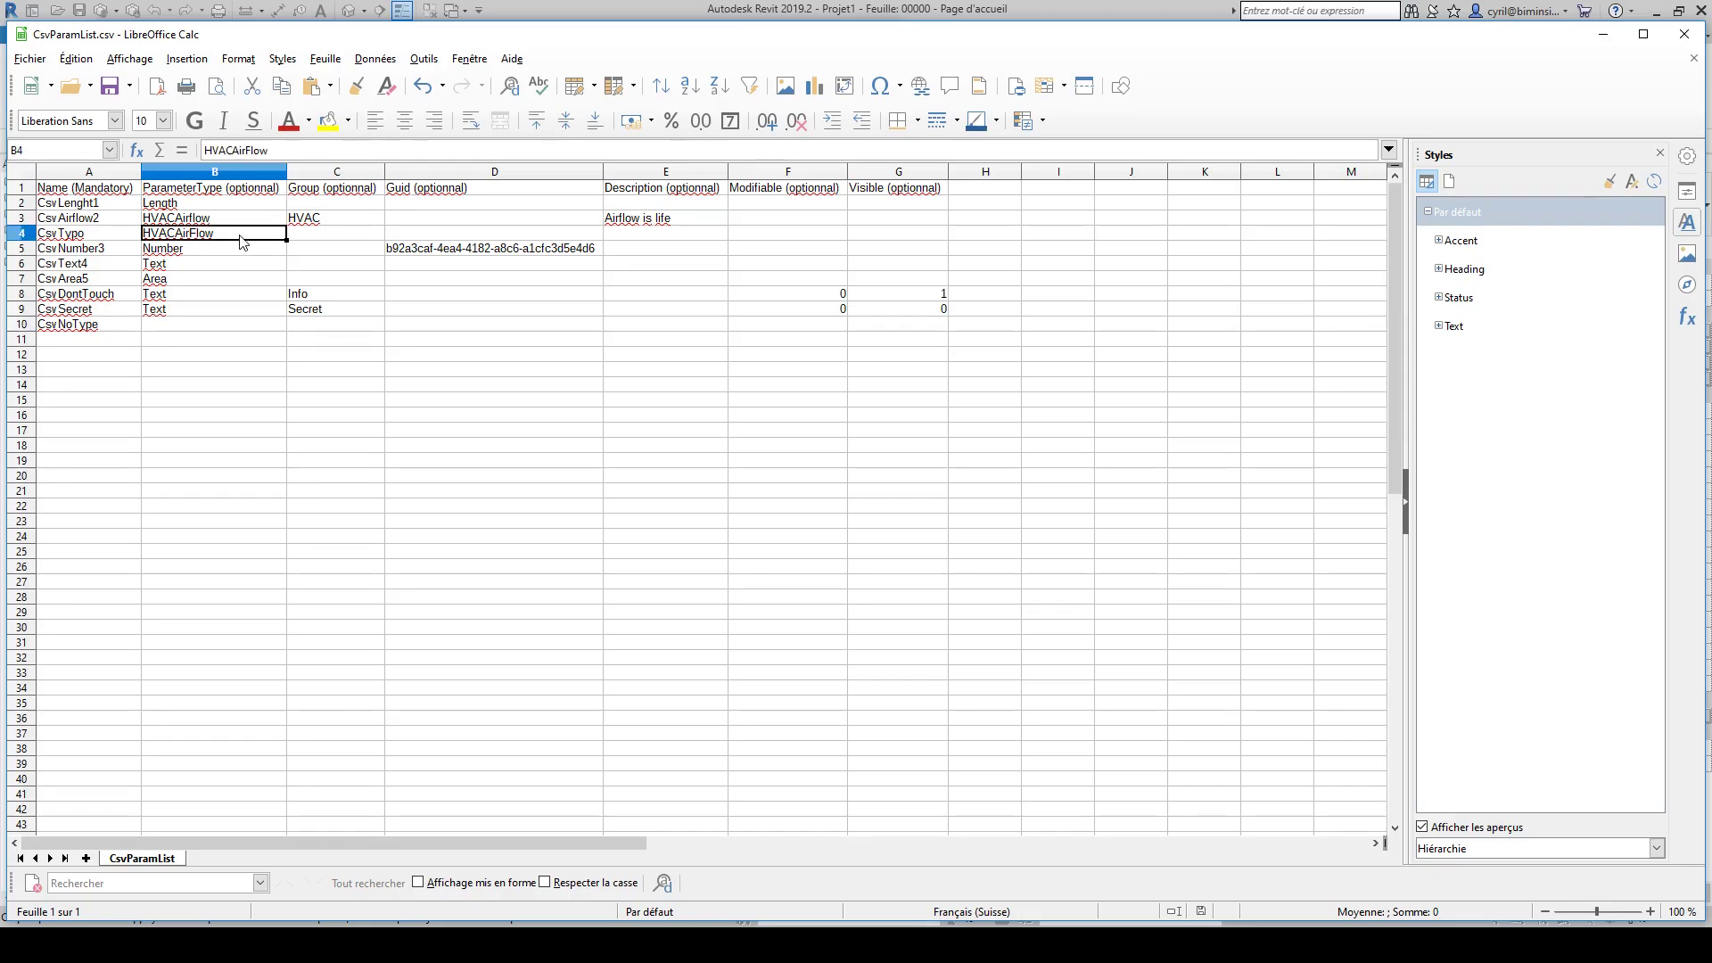
click(202, 222)
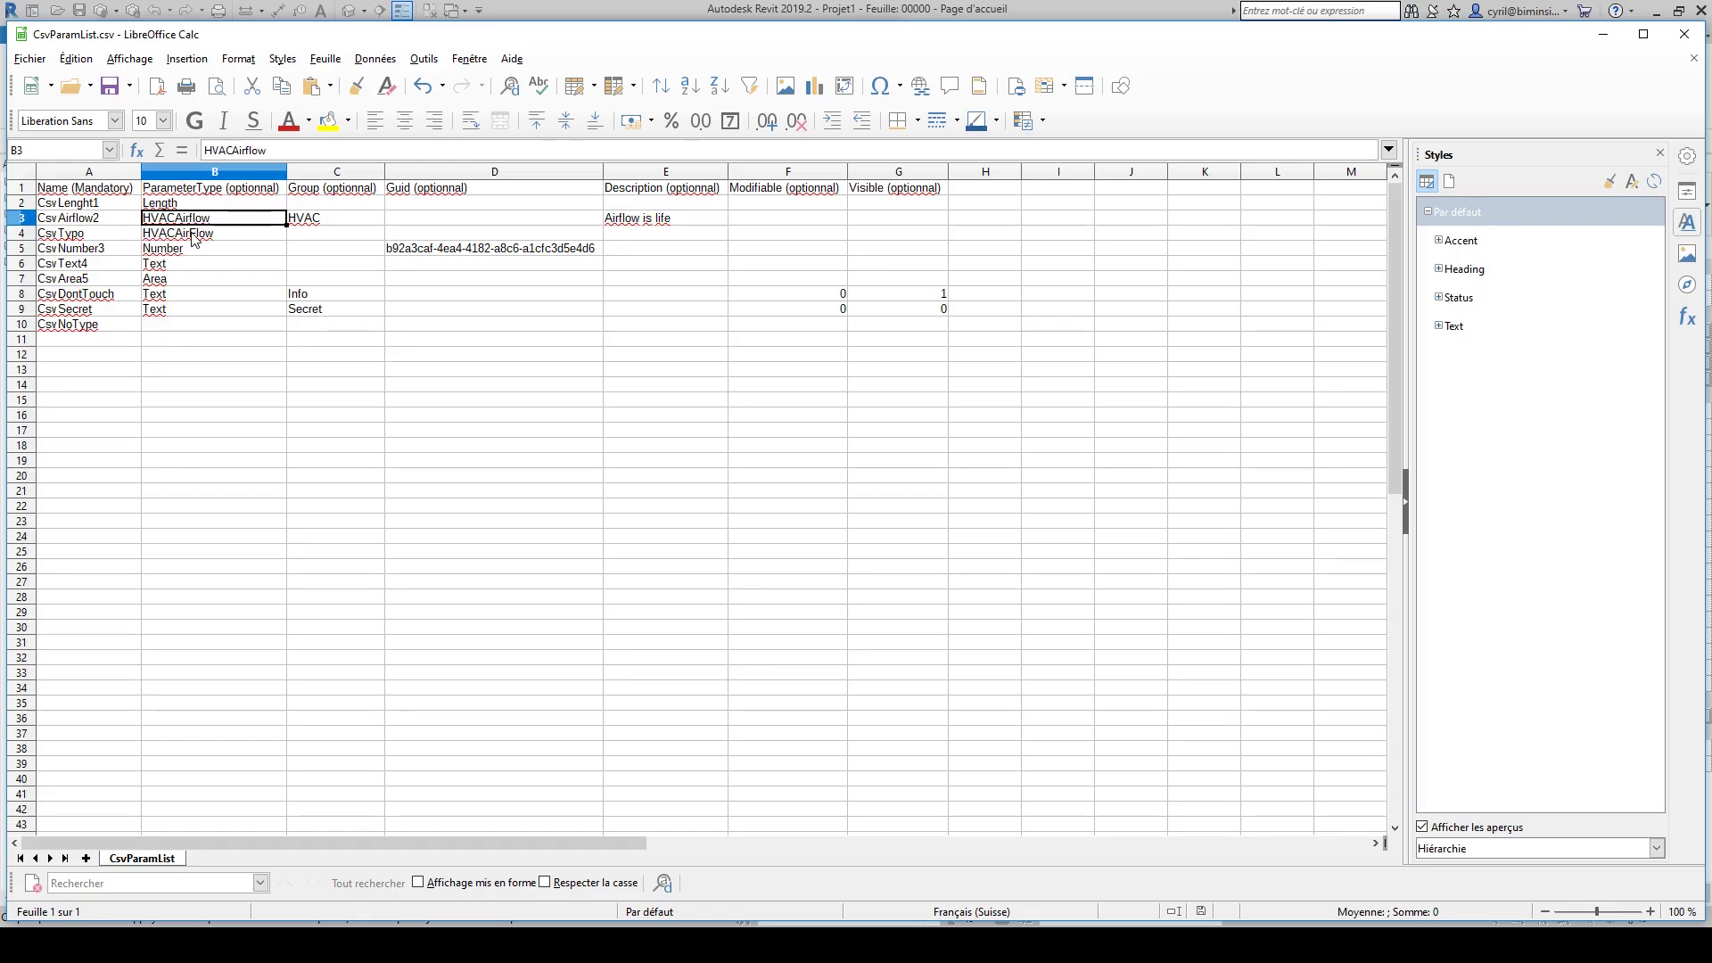
click(194, 237)
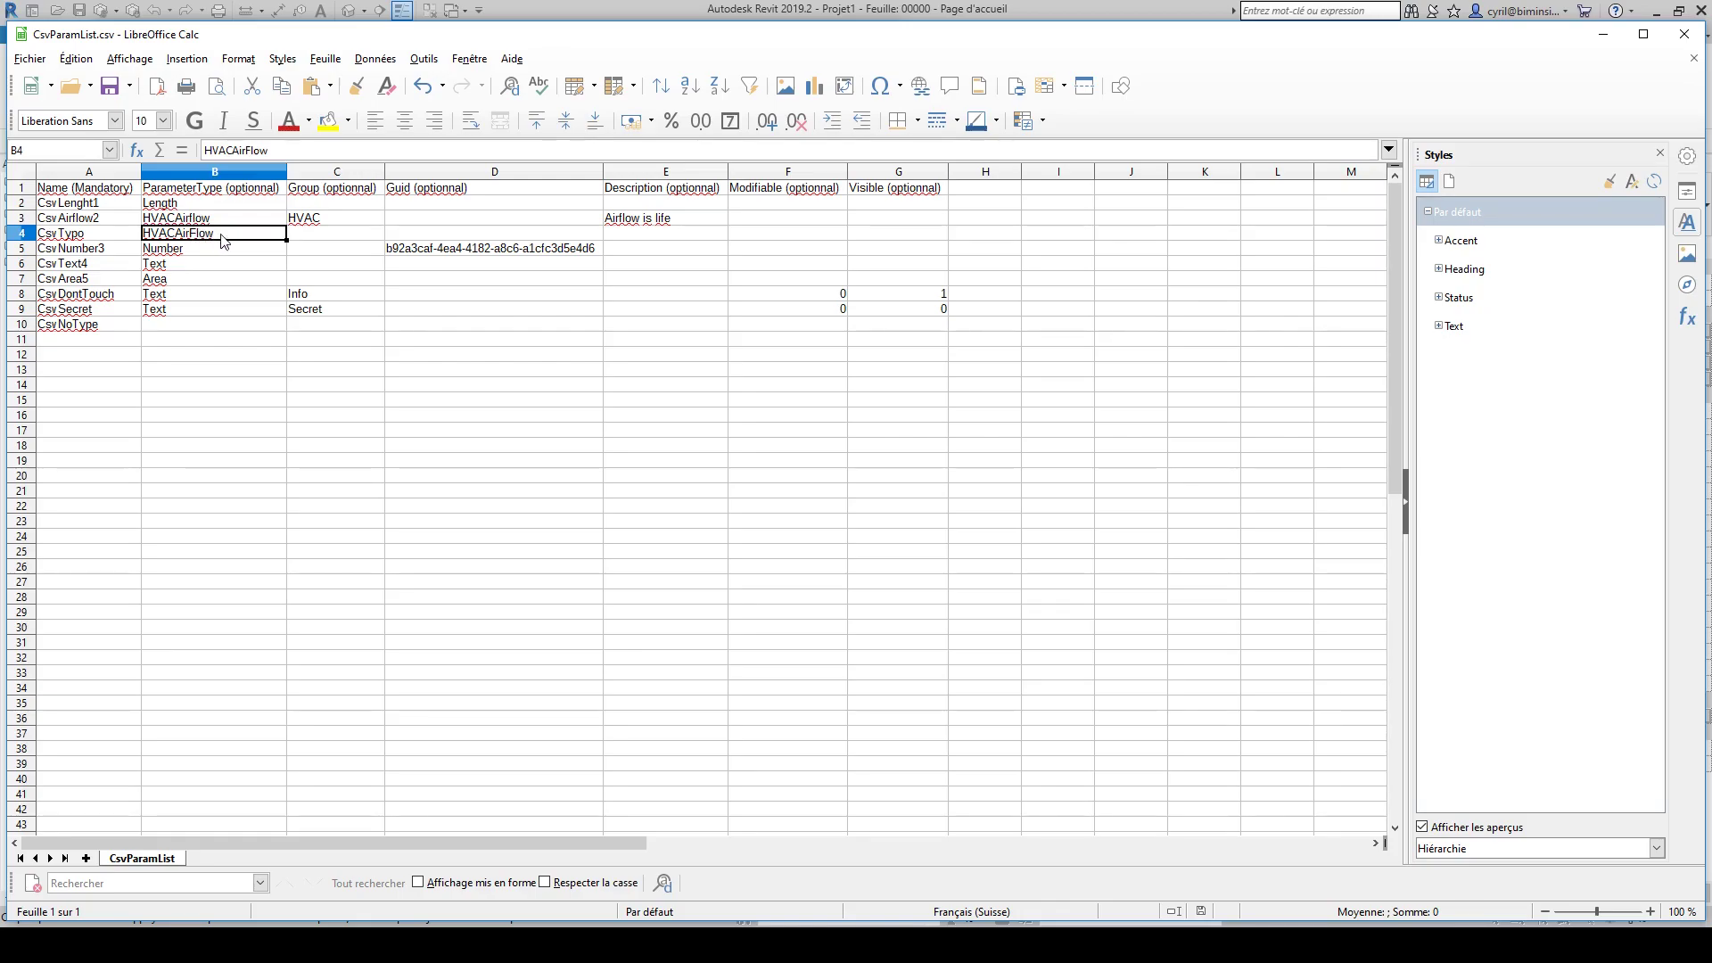
mouse_move(628, 945)
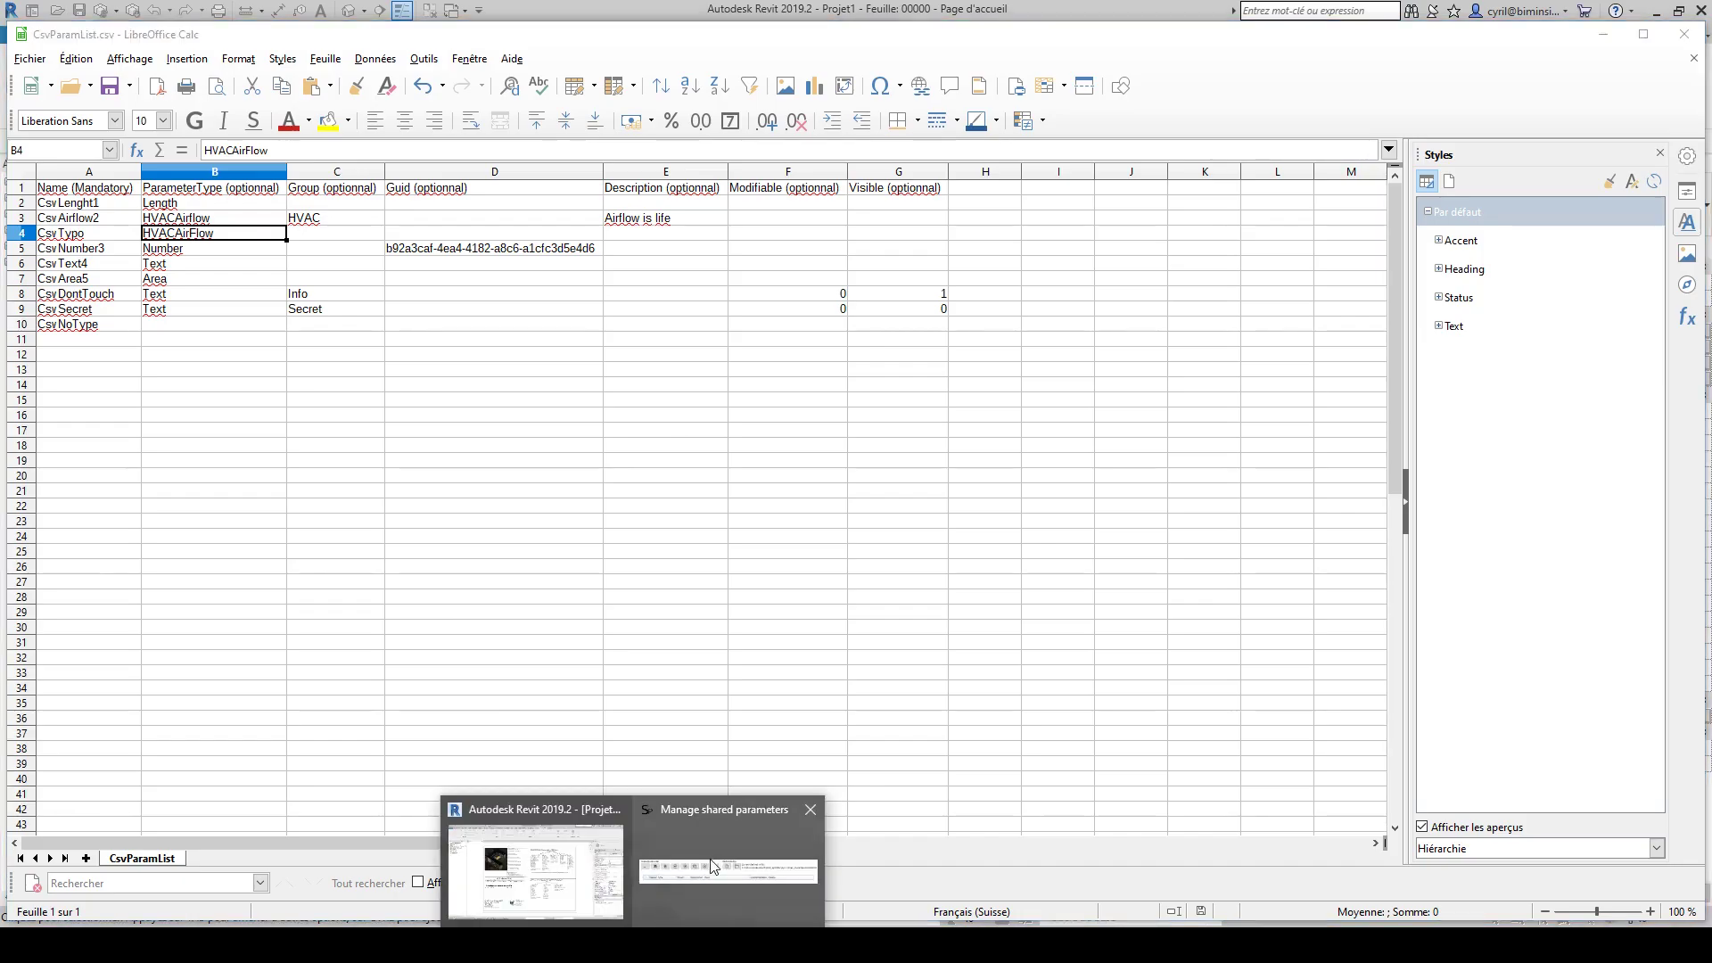
click(714, 870)
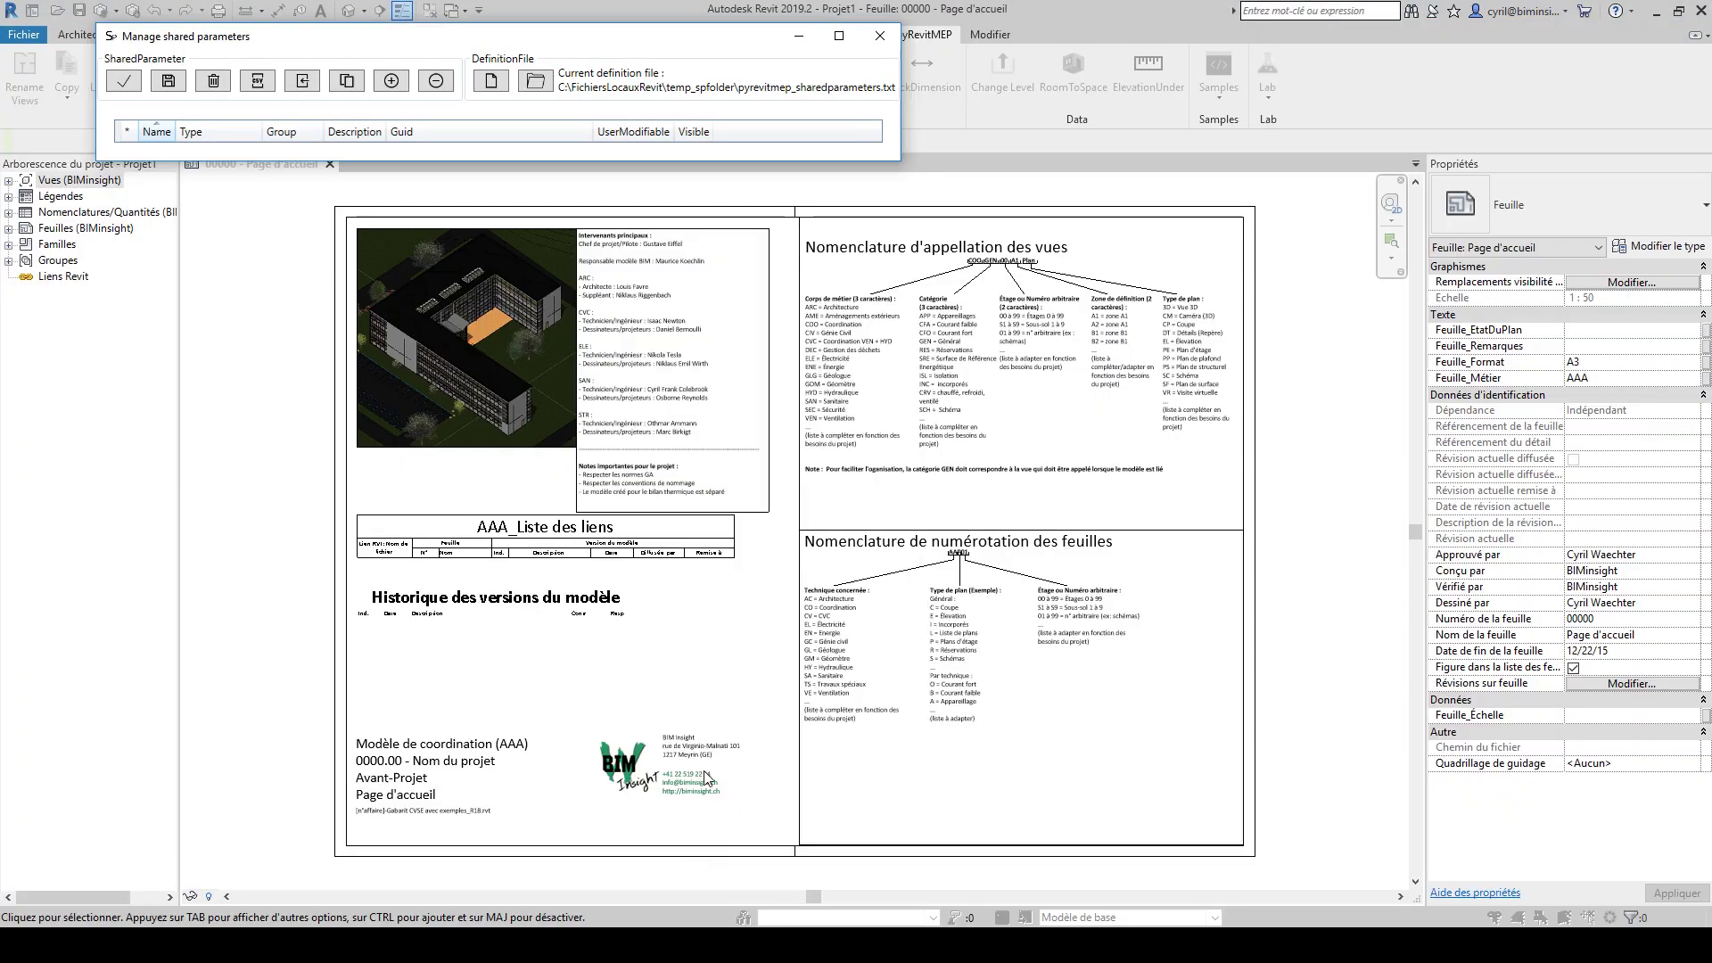
- Import parameters from CsvParamList.csv
click(258, 81)
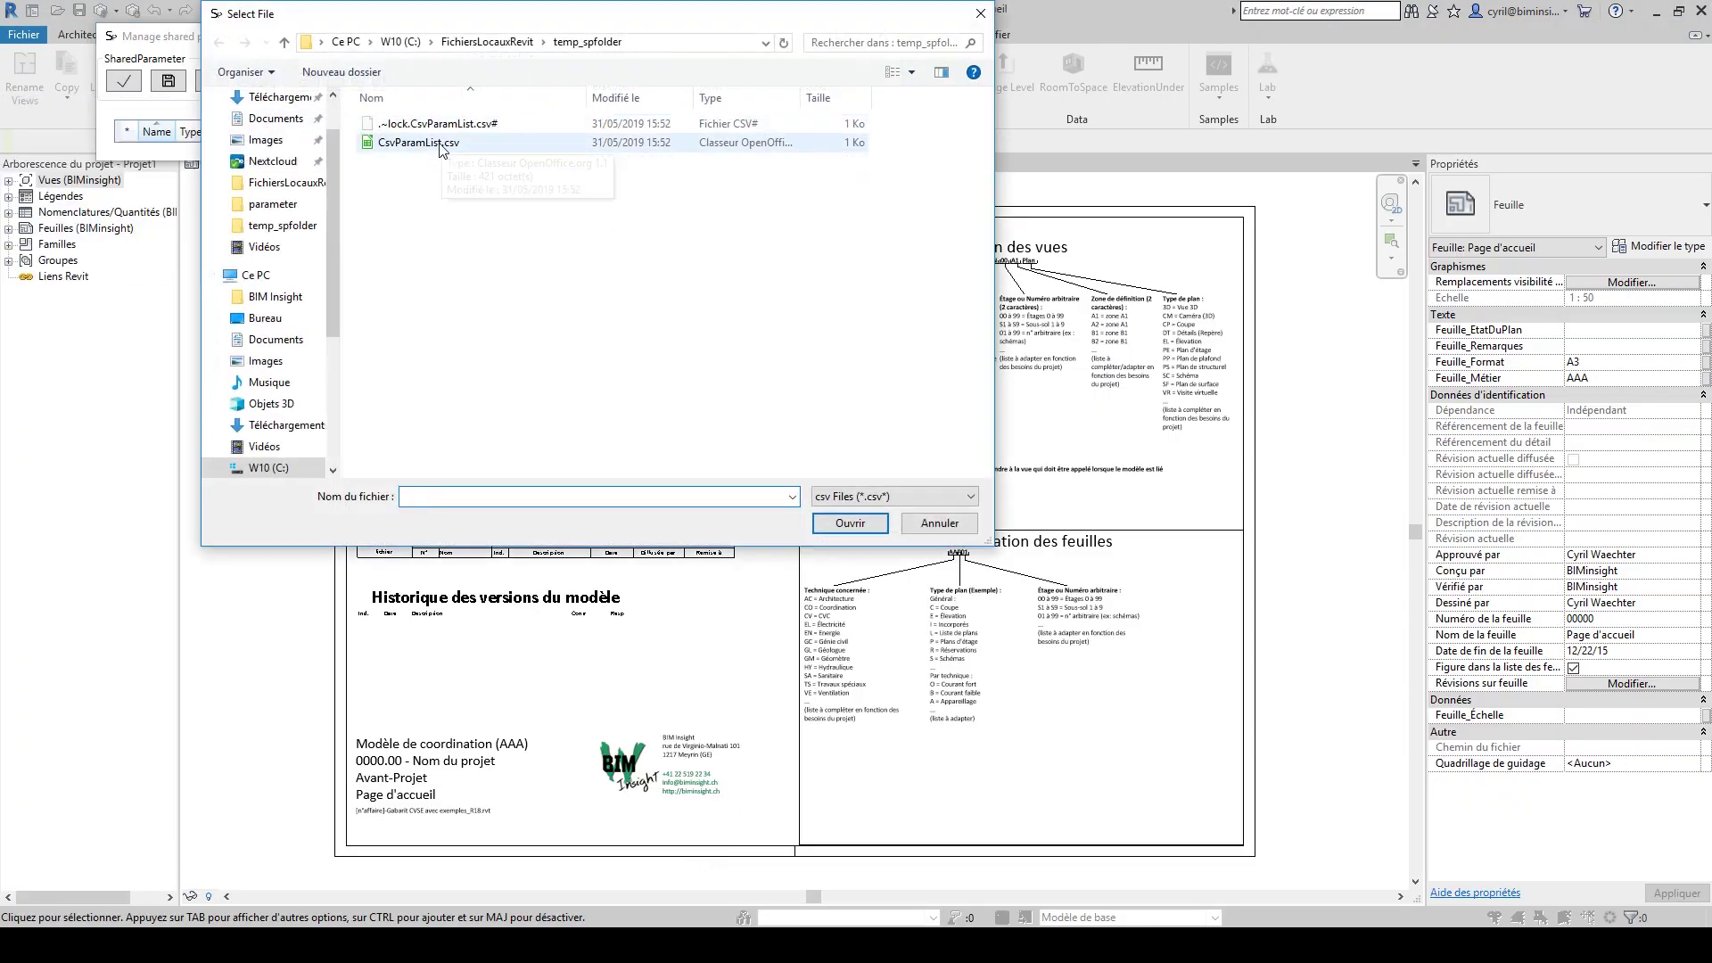
click(419, 143)
click(856, 514)
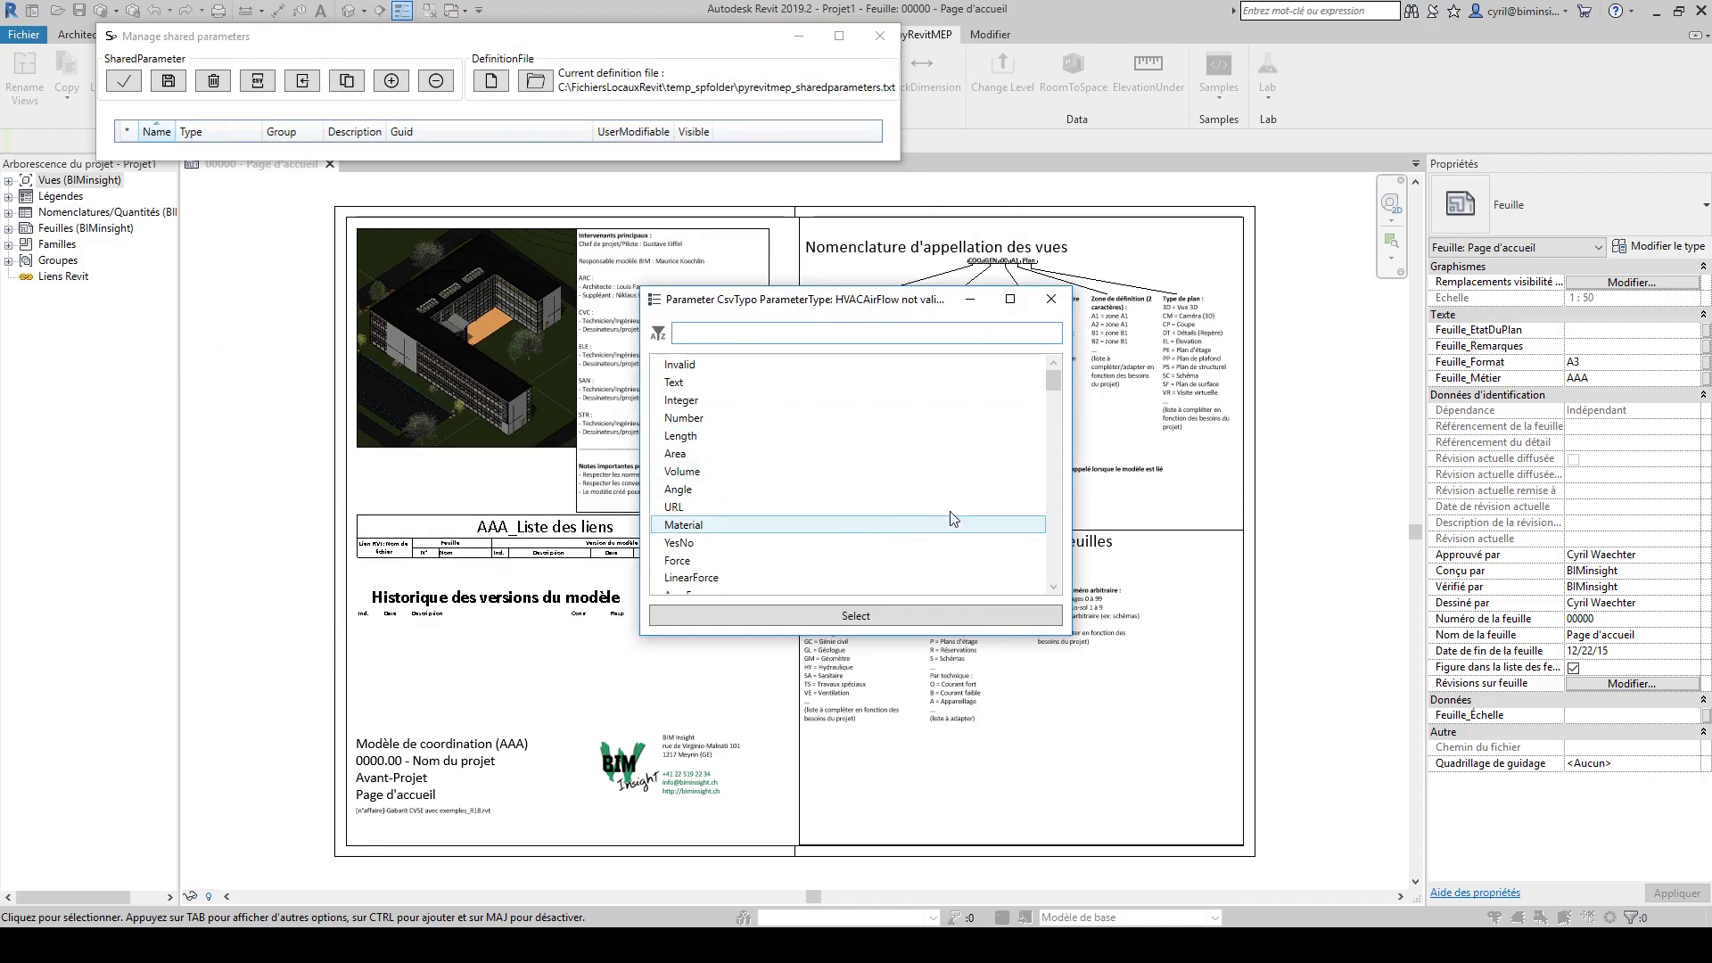
- Assign HVACAirflow as CsvTypo's type and Volume as CsvNoType's type
text(é)
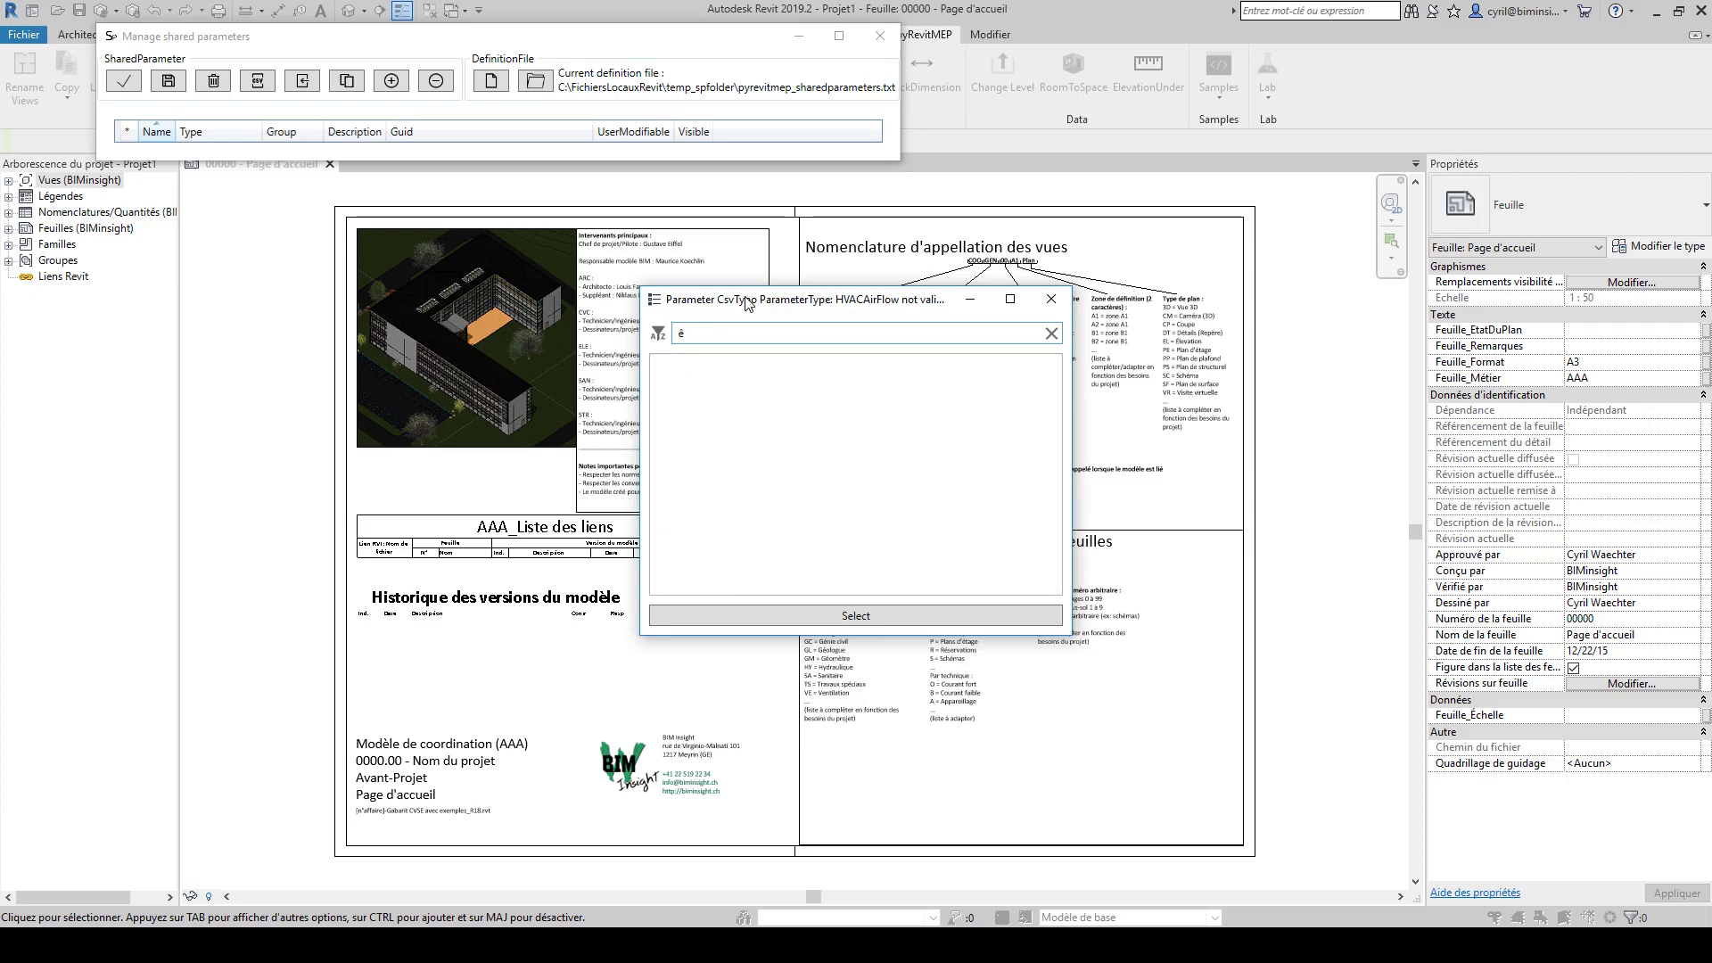
key(BackSpace)
text(HVAC)
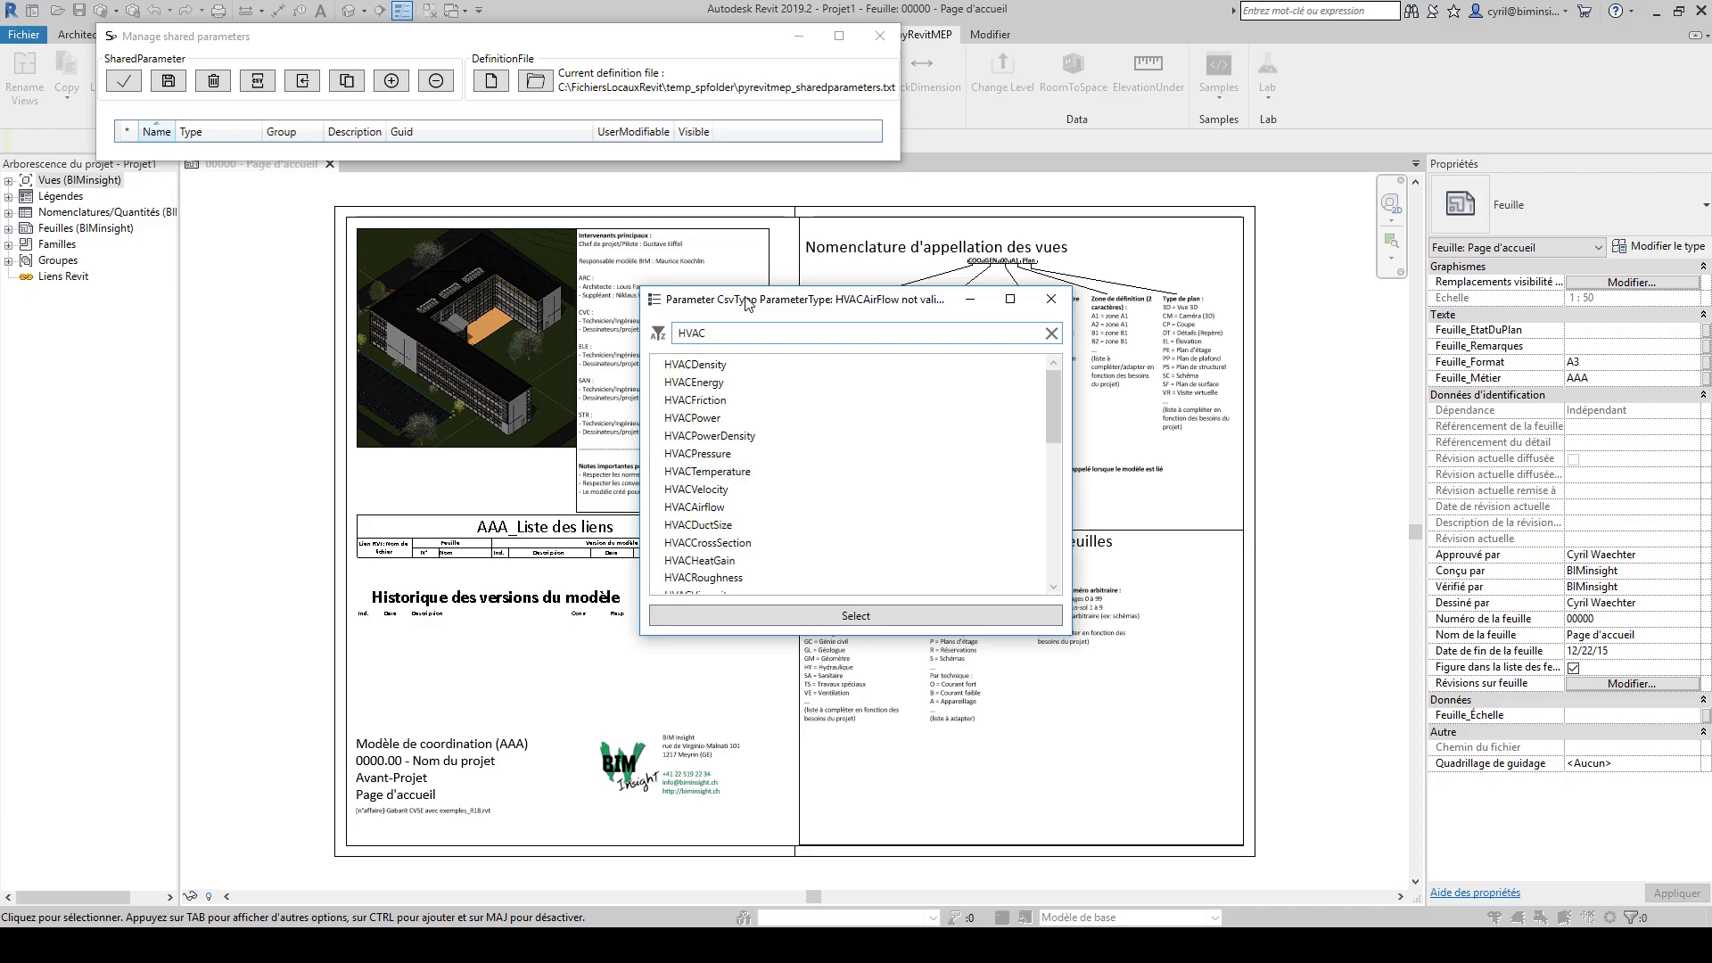
text(Ai)
click(749, 364)
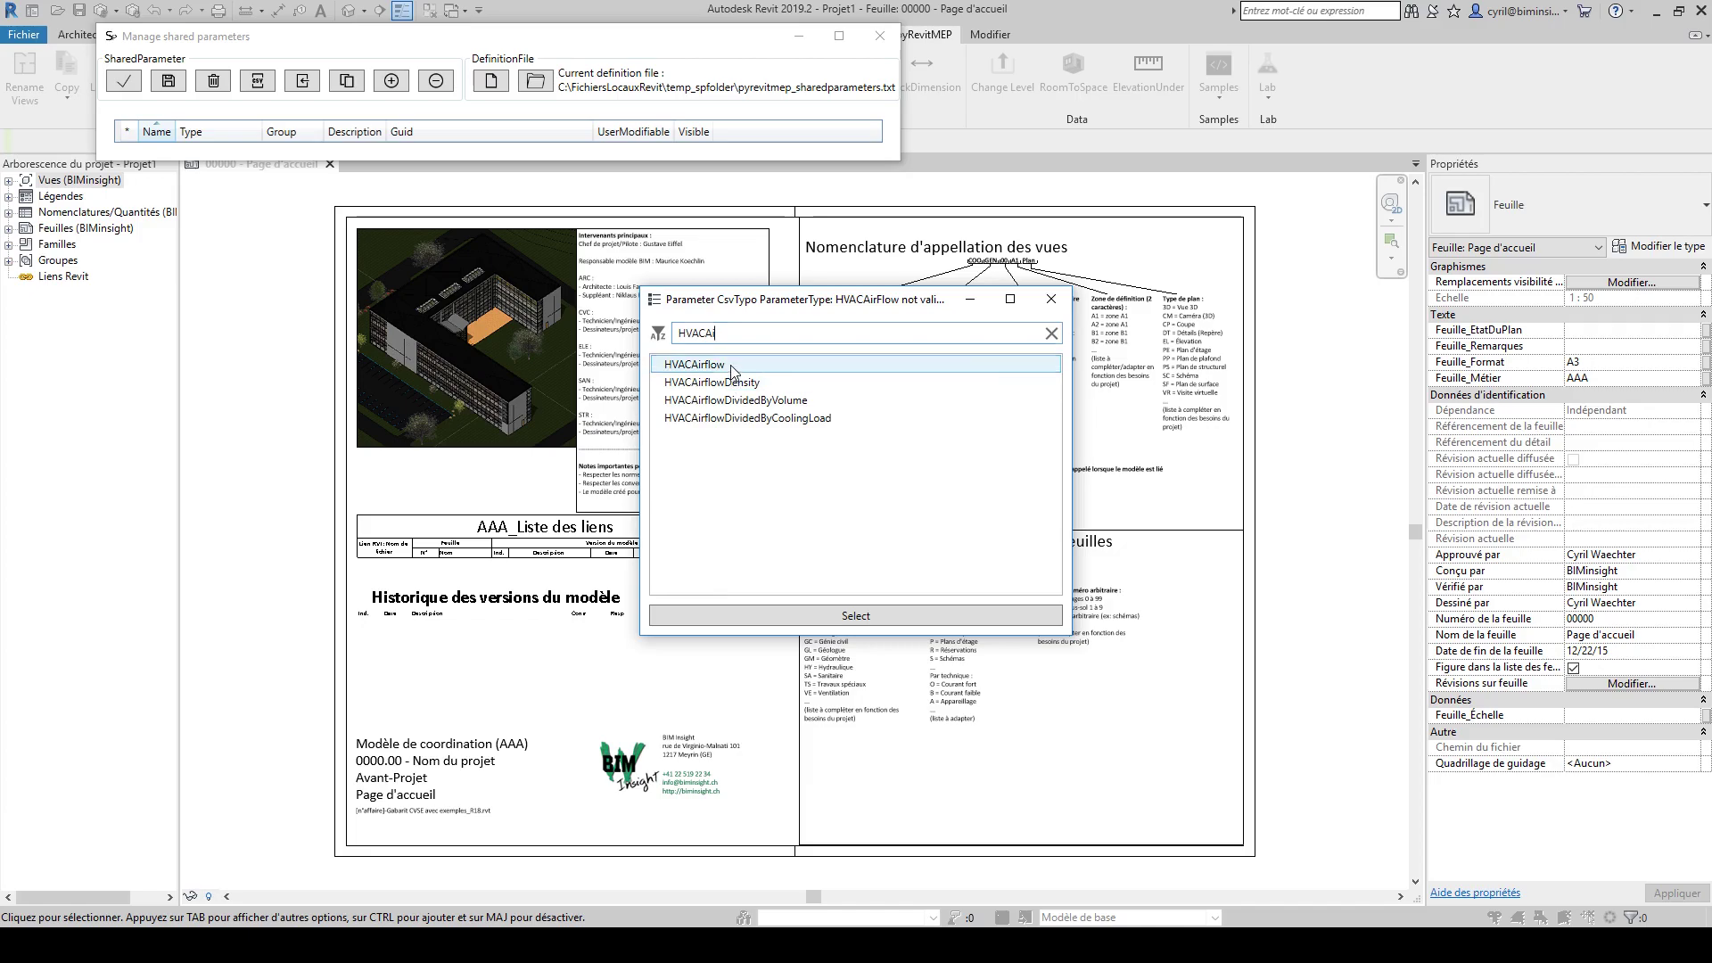
double_click(759, 366)
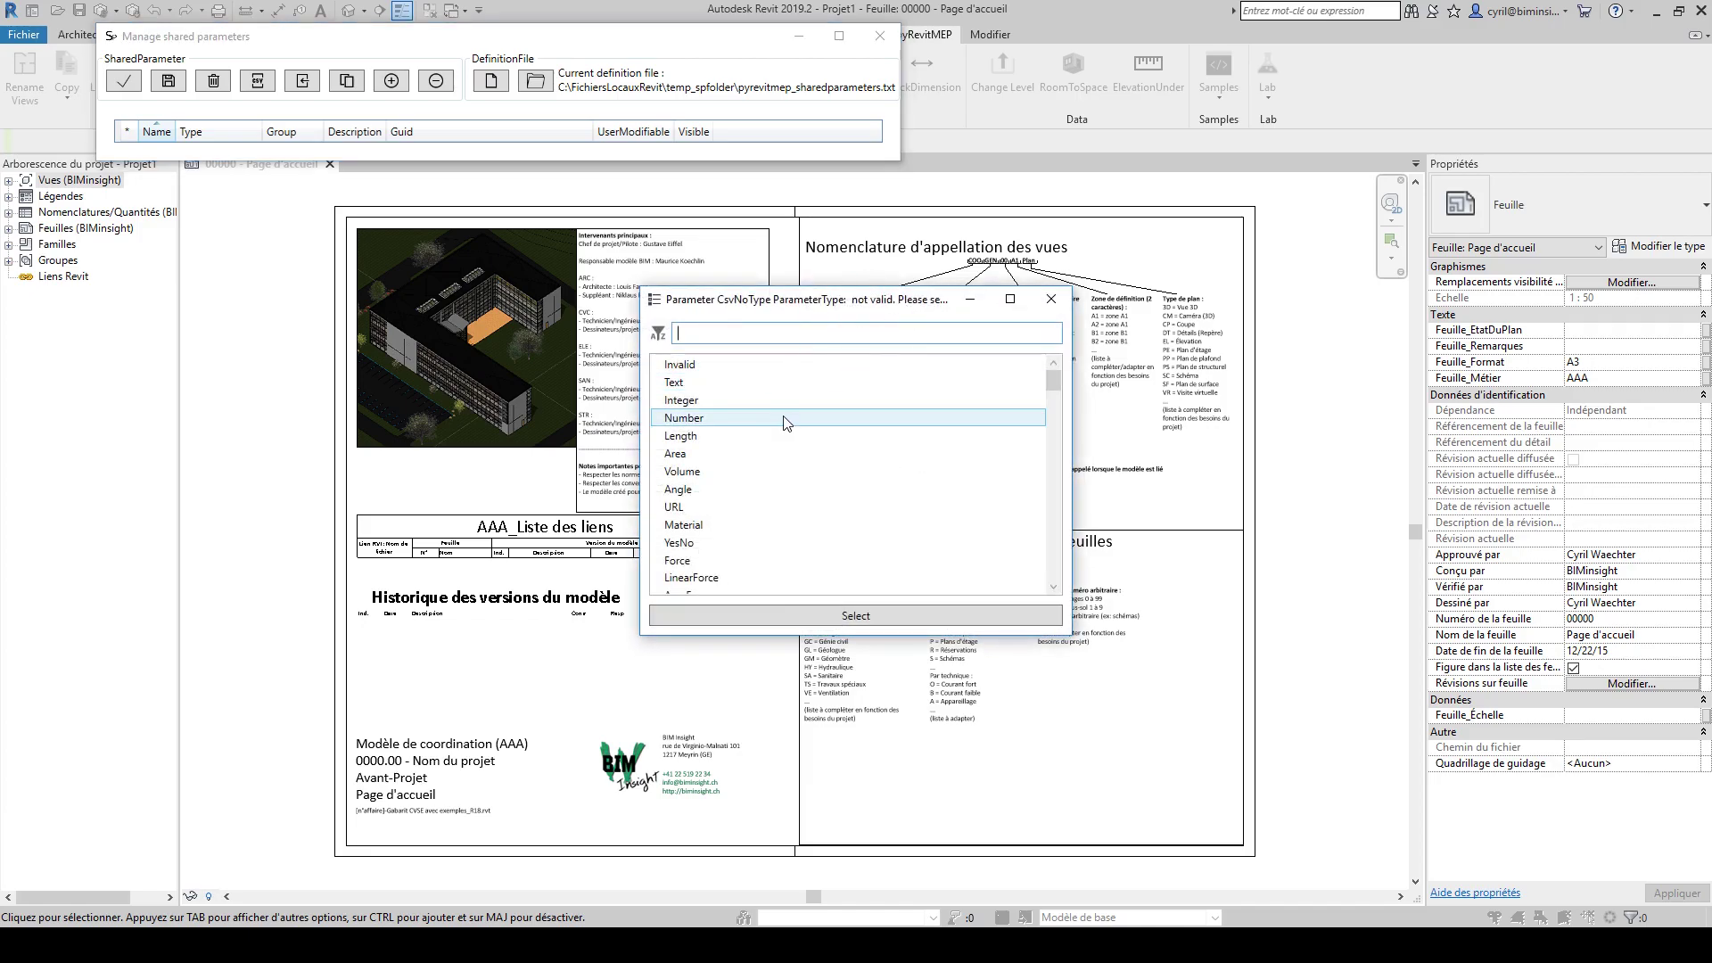
click(881, 456)
click(825, 472)
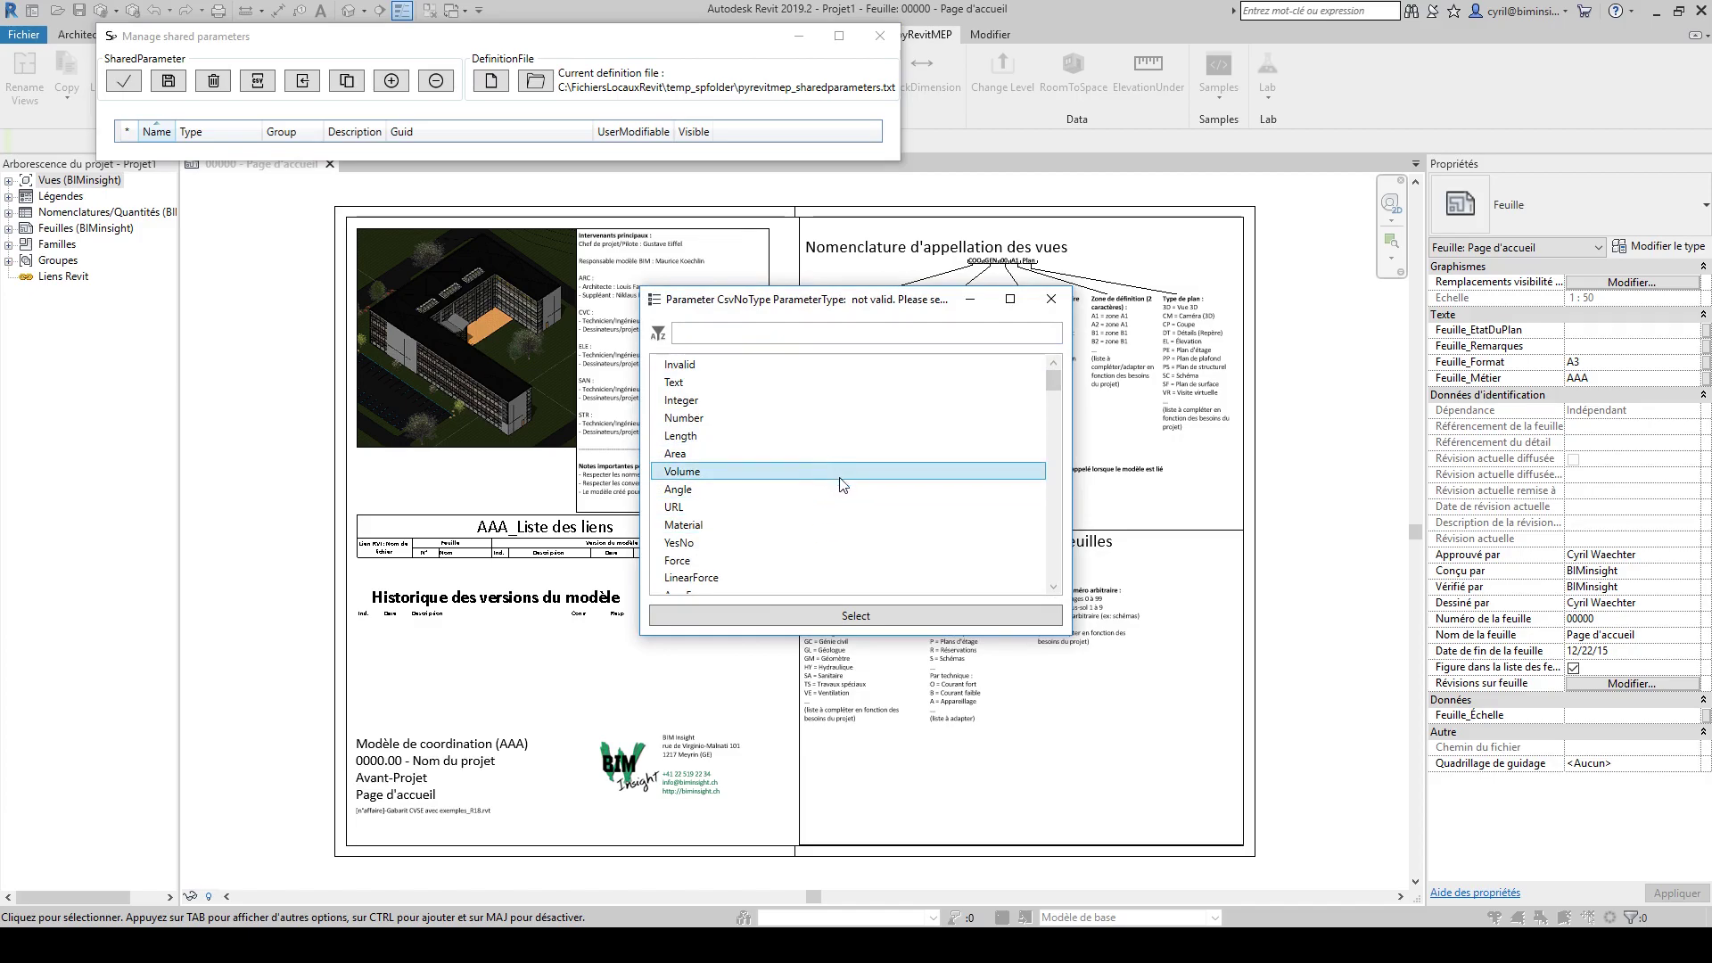
double_click(774, 473)
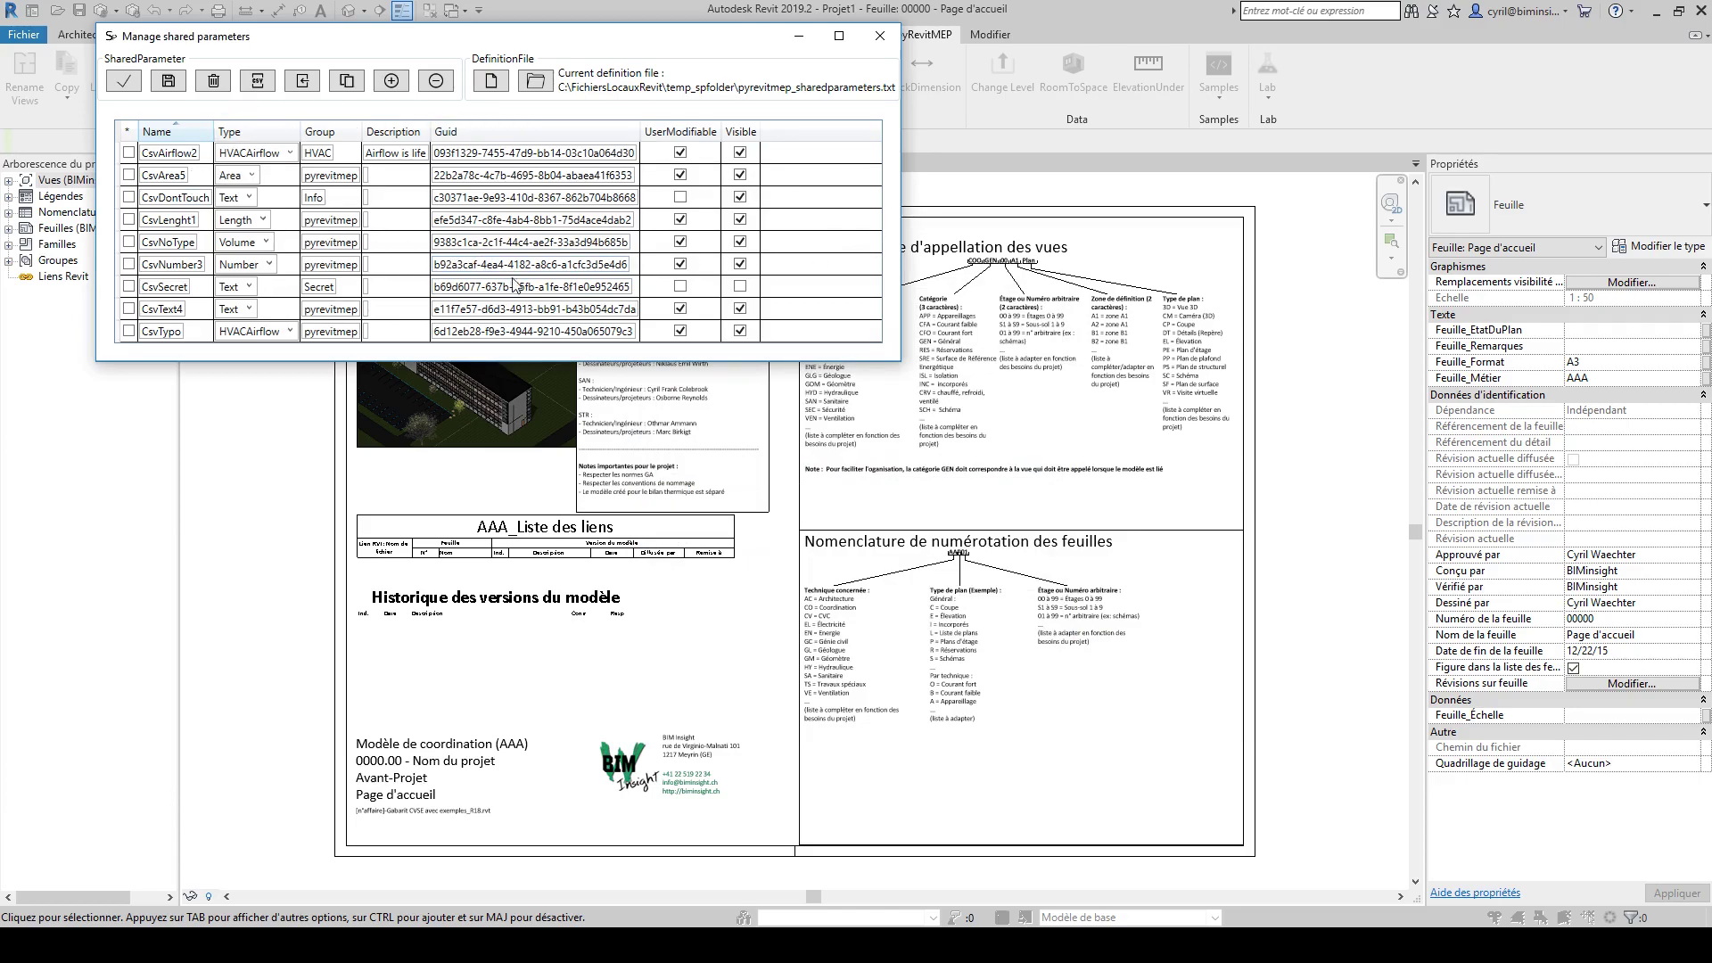
- Save the nine parameters to the definition file and clear the table
click(169, 81)
drag(655, 161, 691, 442)
click(437, 80)
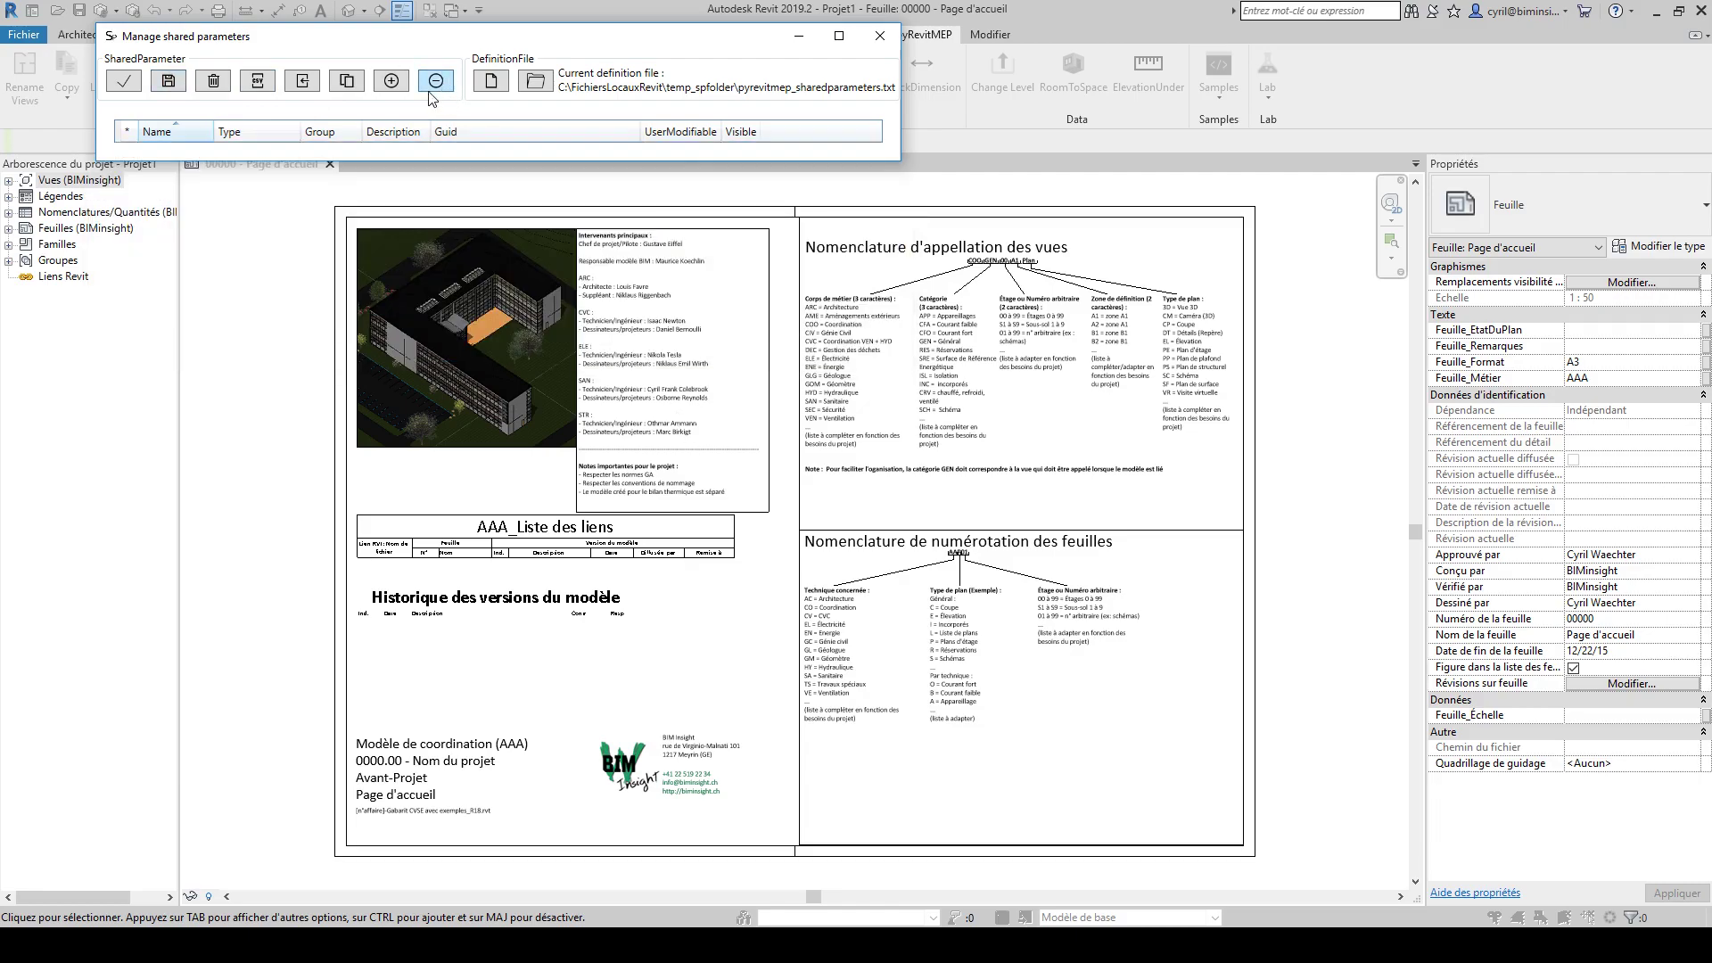
- Reload all groups, delete the nine Csv parameters from the definition file, and clear the list
click(302, 81)
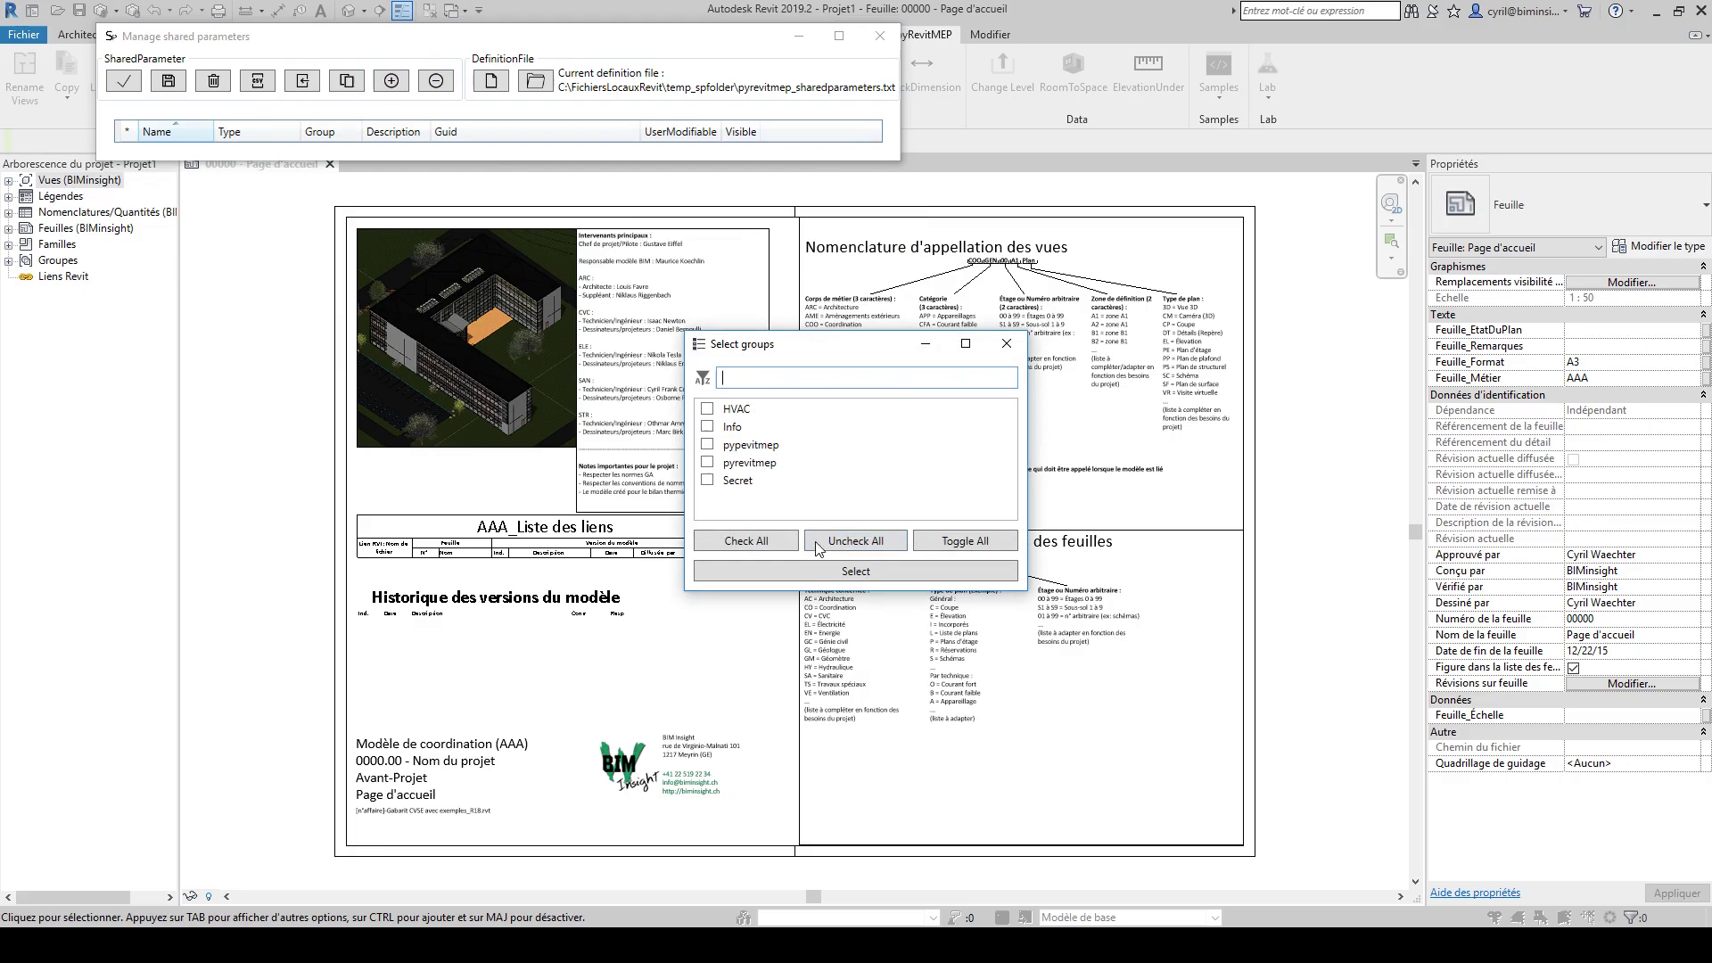
click(843, 573)
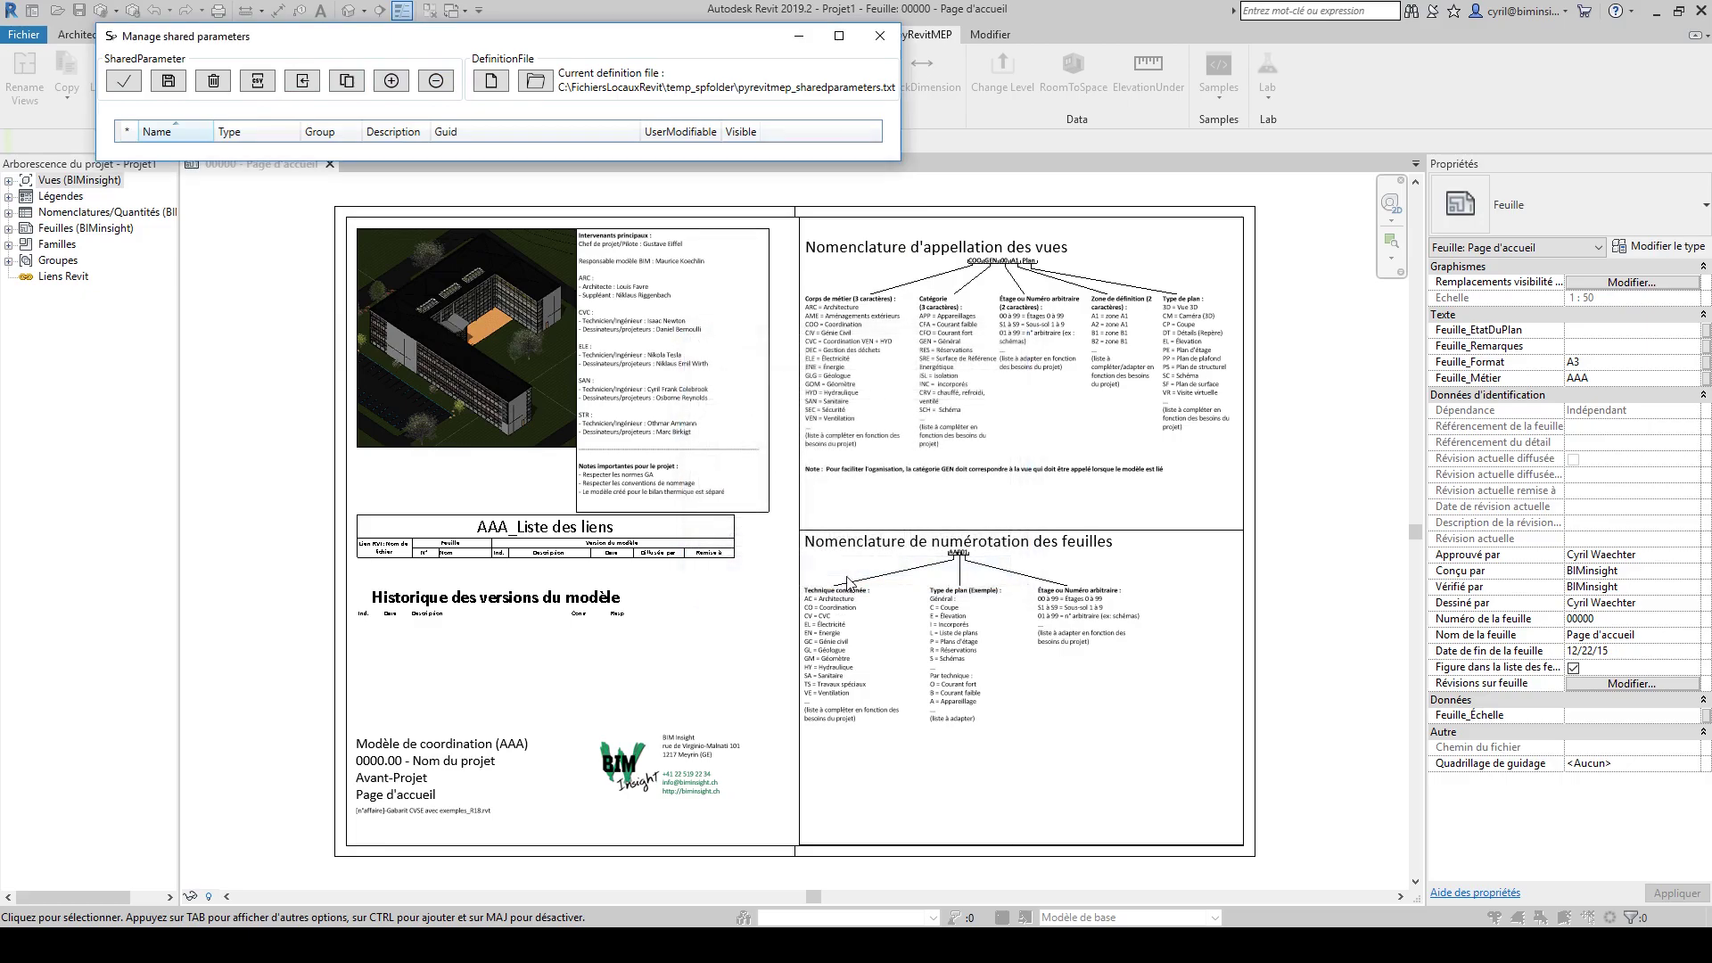
drag(657, 150, 657, 332)
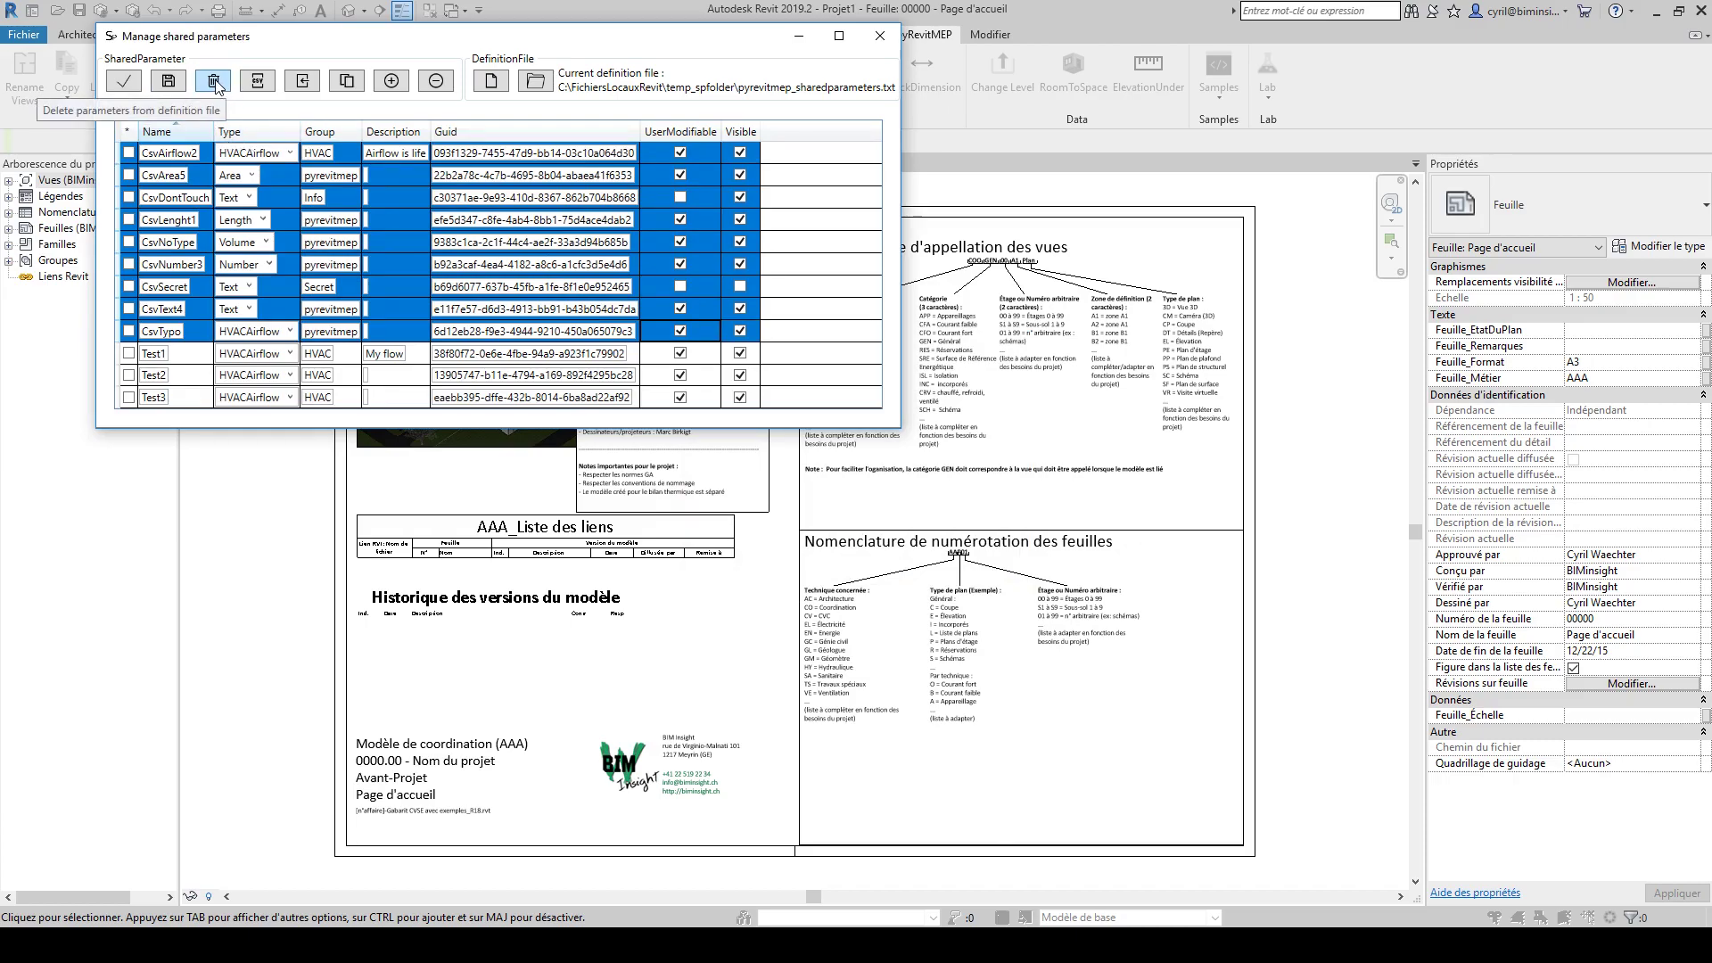
click(215, 83)
click(948, 551)
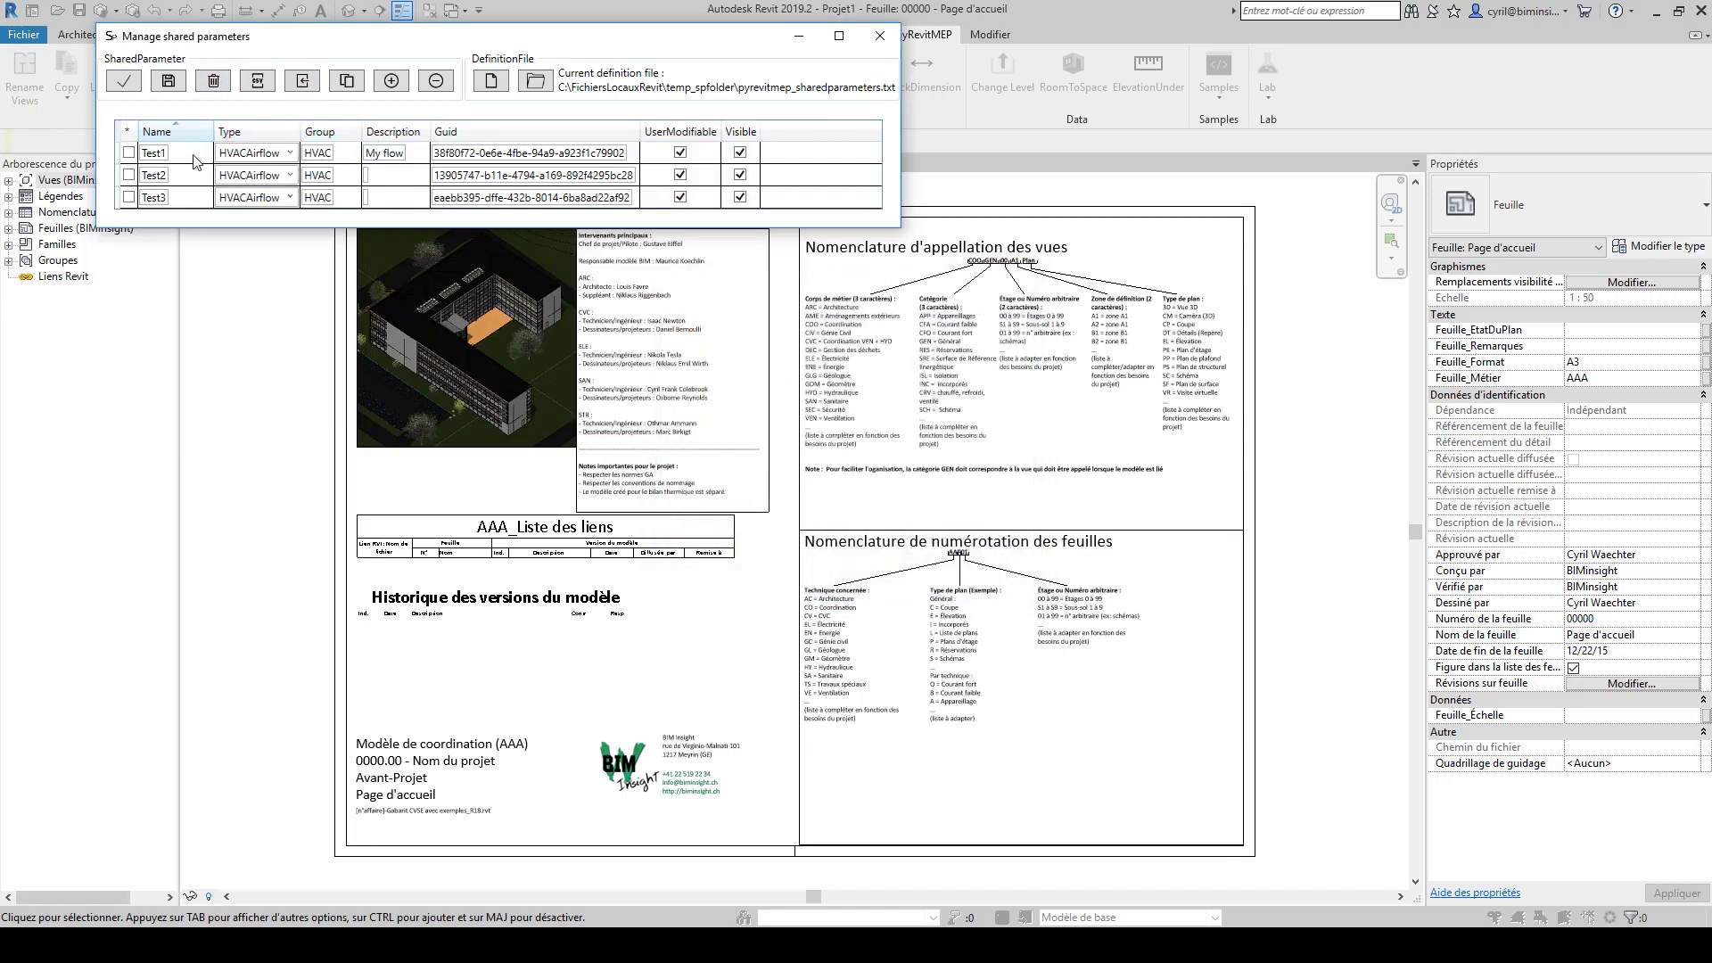
click(258, 81)
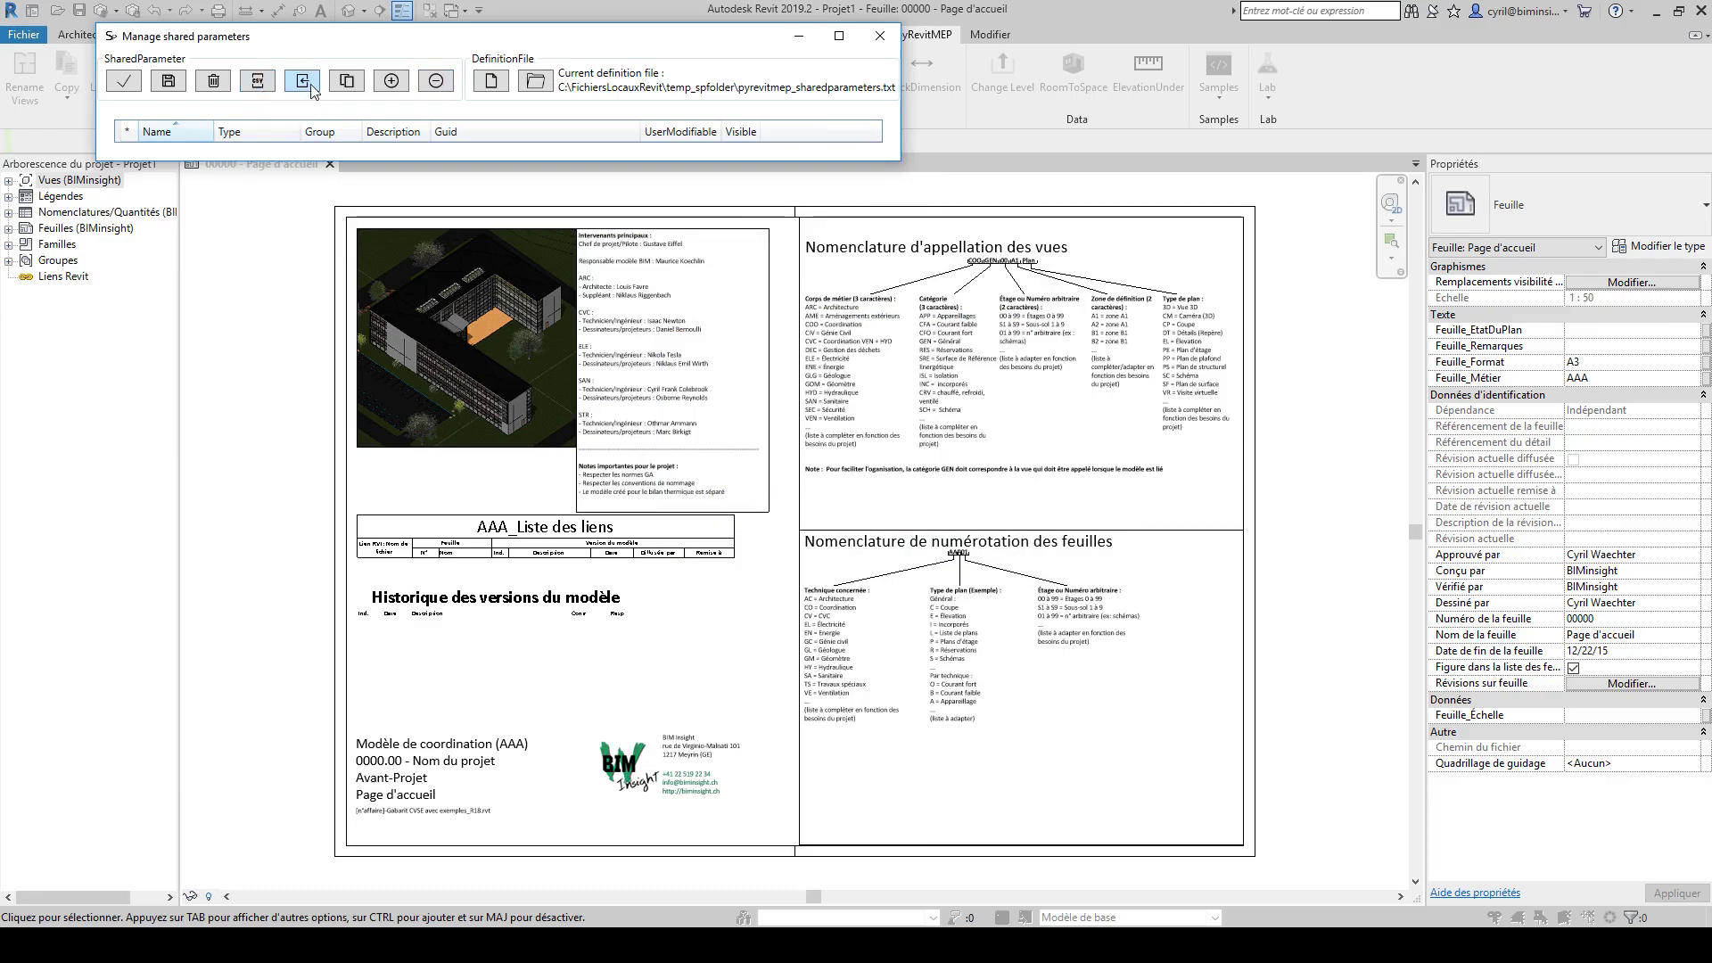
- Reload Test1–Test3 and duplicate them into Test4–Test6
click(303, 81)
click(861, 575)
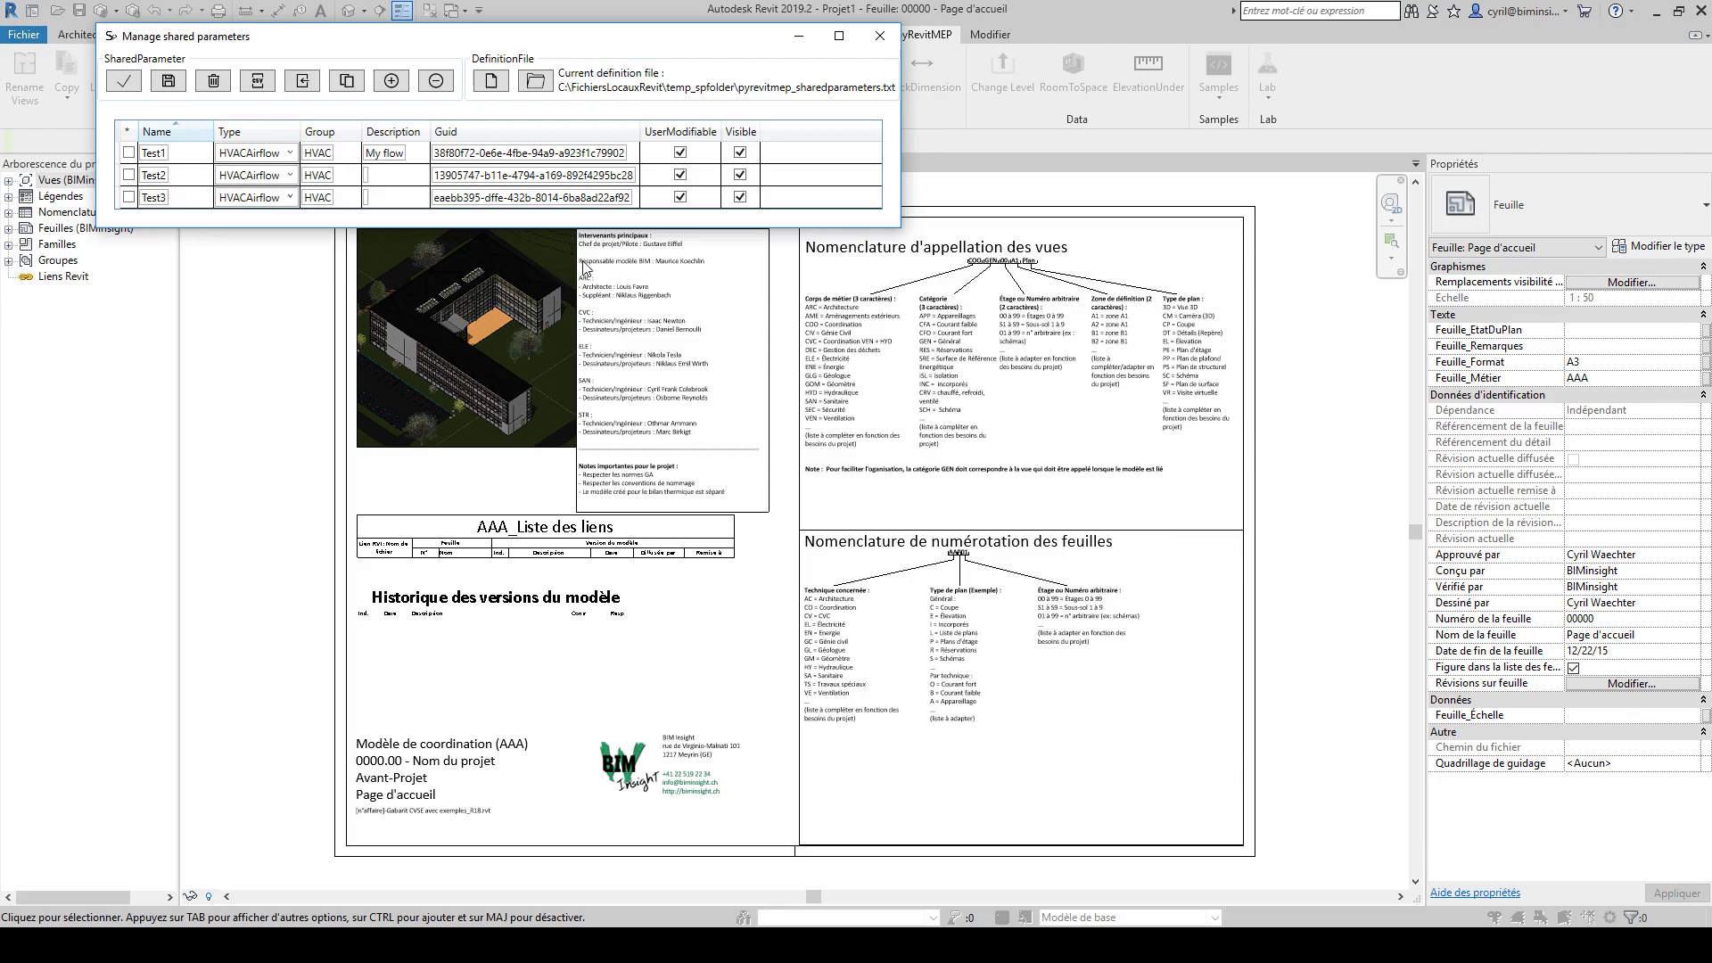
click(346, 83)
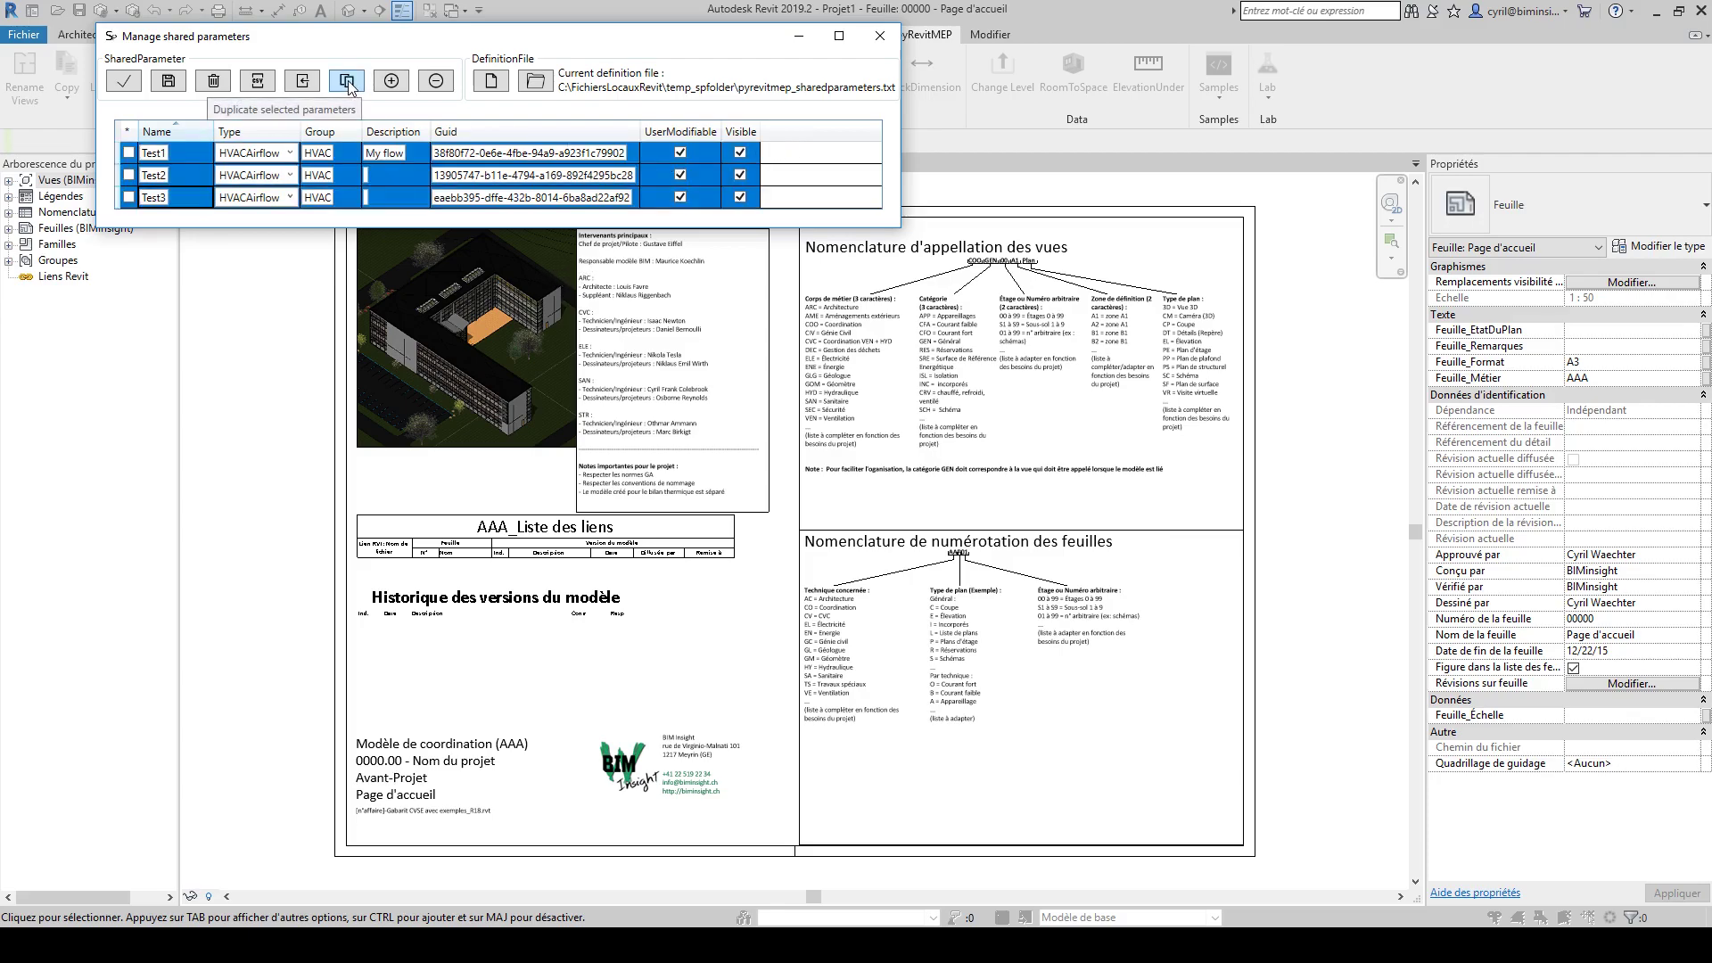
click(348, 83)
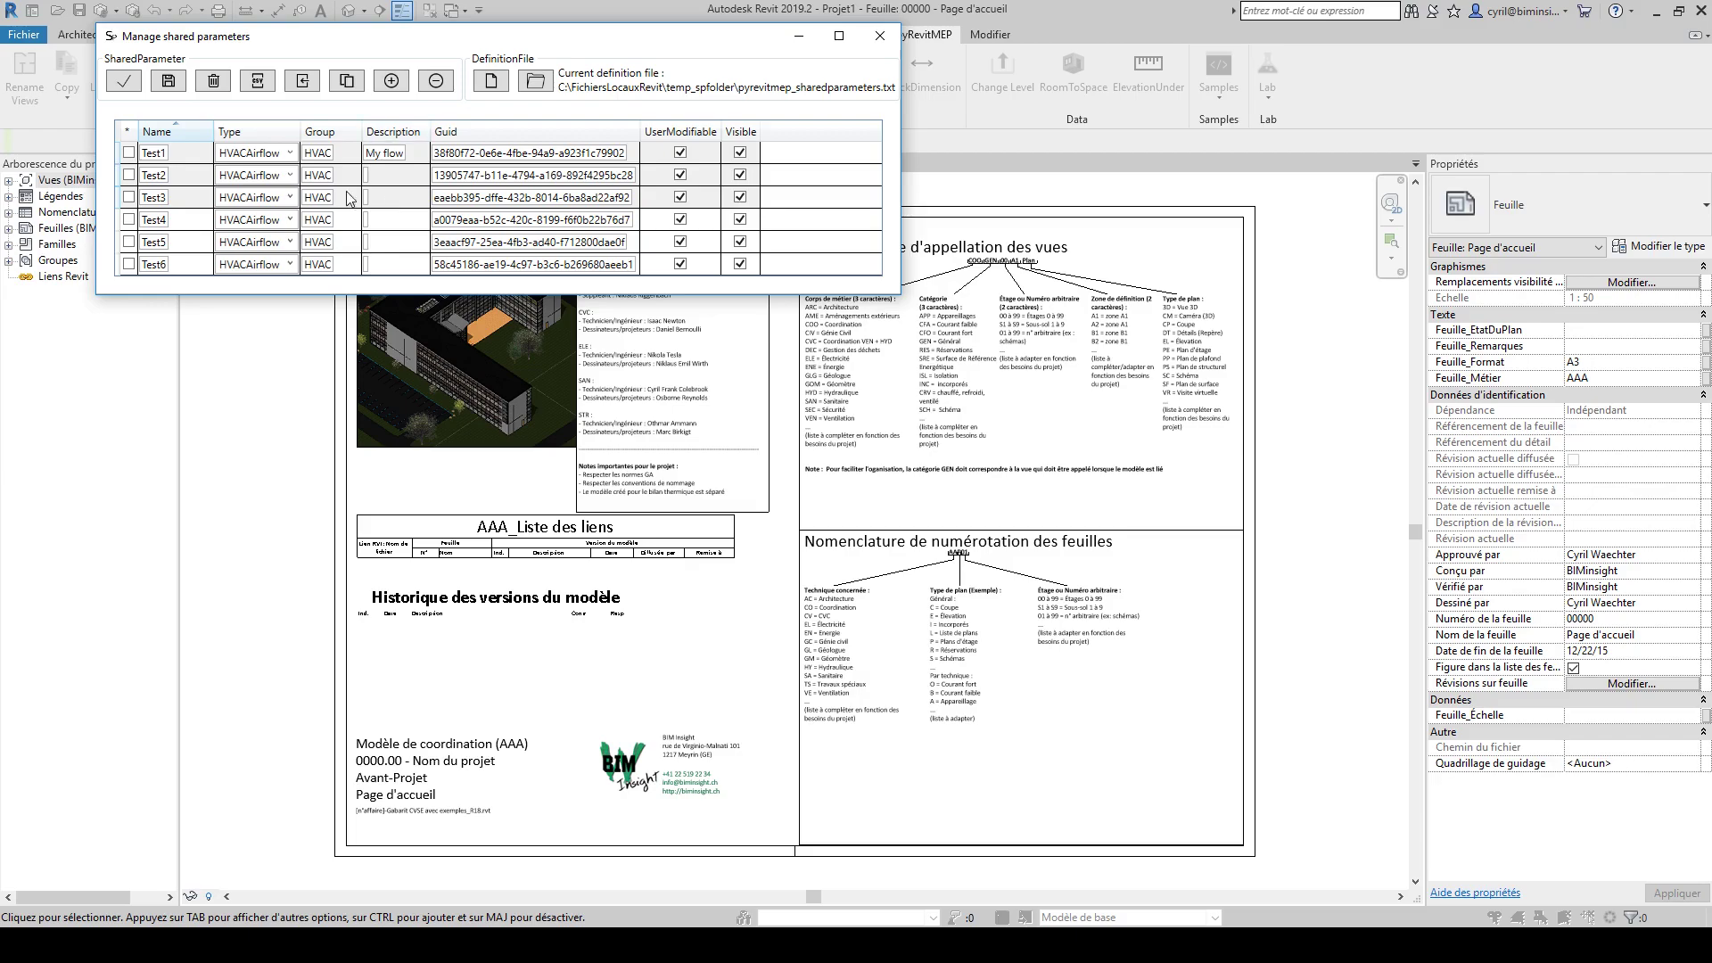
- Select the Test4 name cell for editing
click(160, 219)
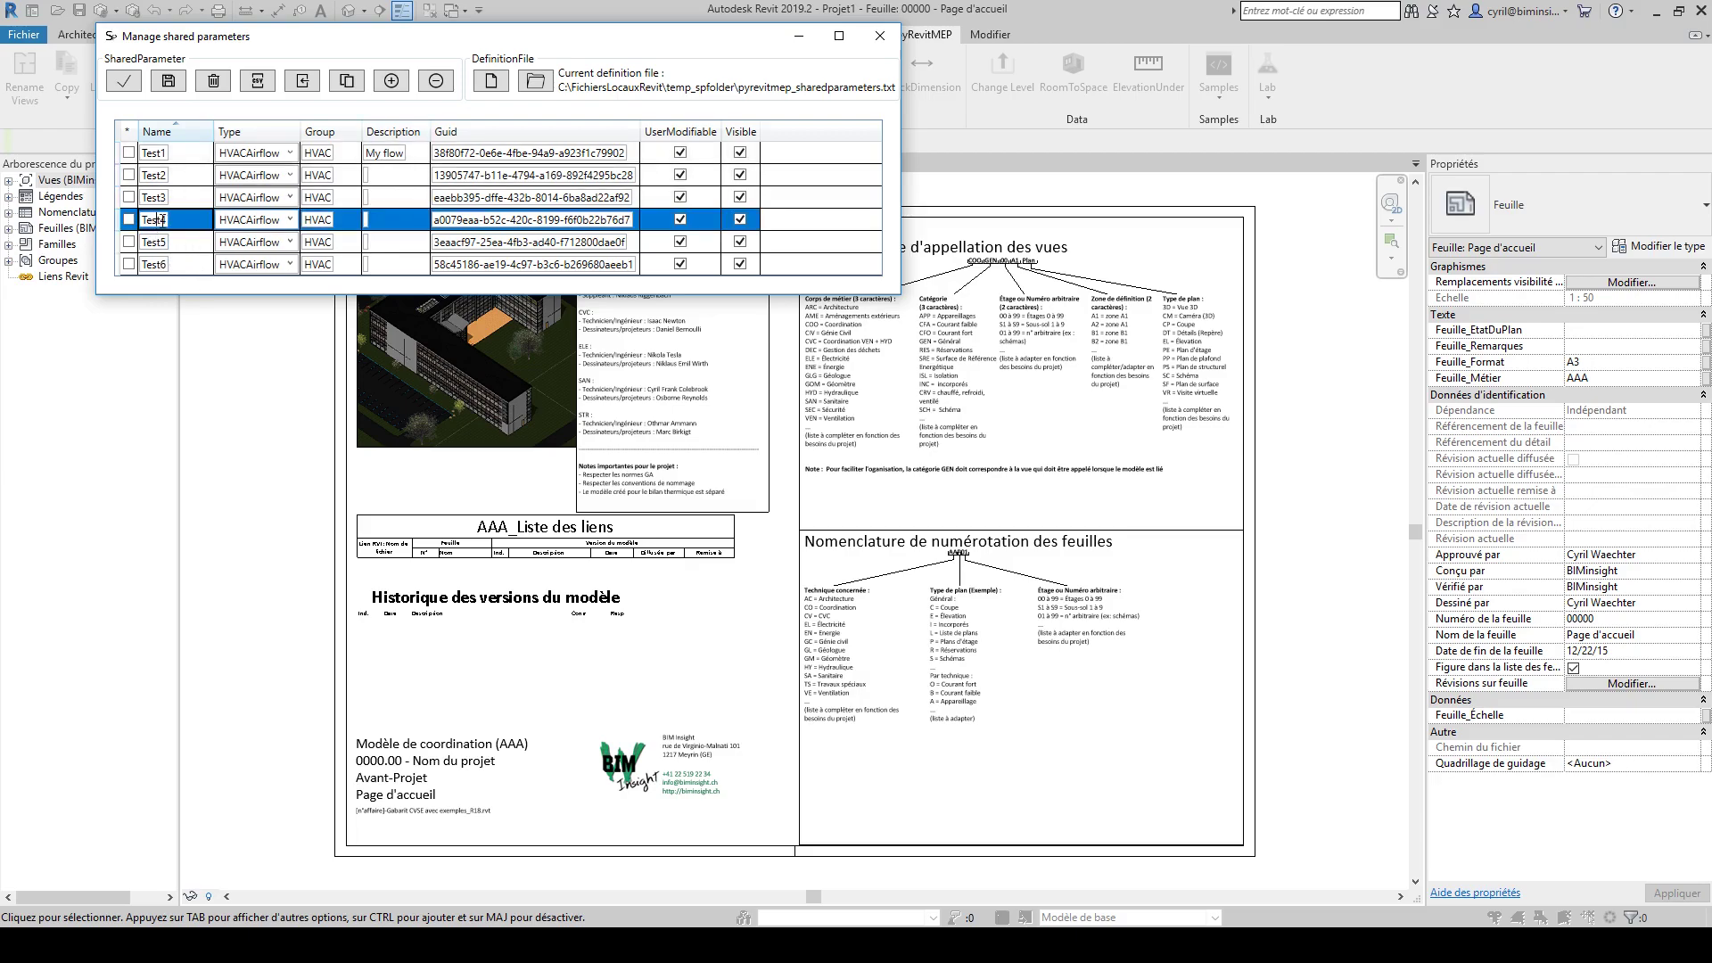
double_click(152, 220)
click(373, 226)
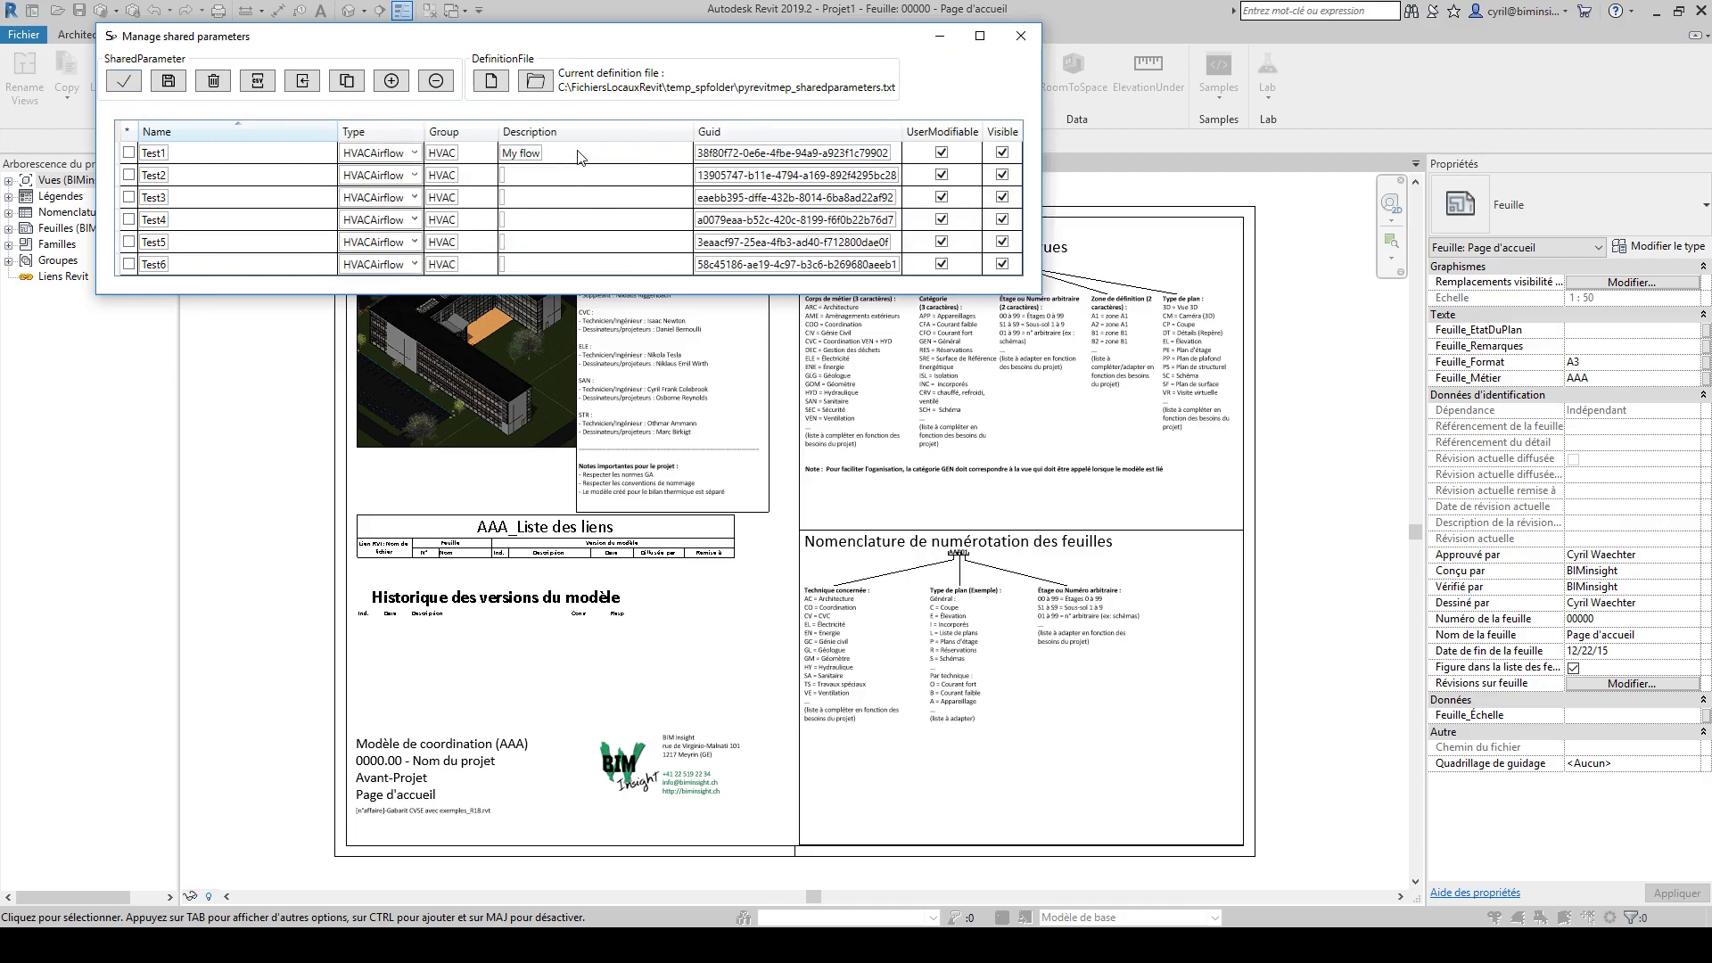
- Remove the six Test parameters and switch the definition file to biminsight_shared_parameters.txt
drag(580, 158, 575, 287)
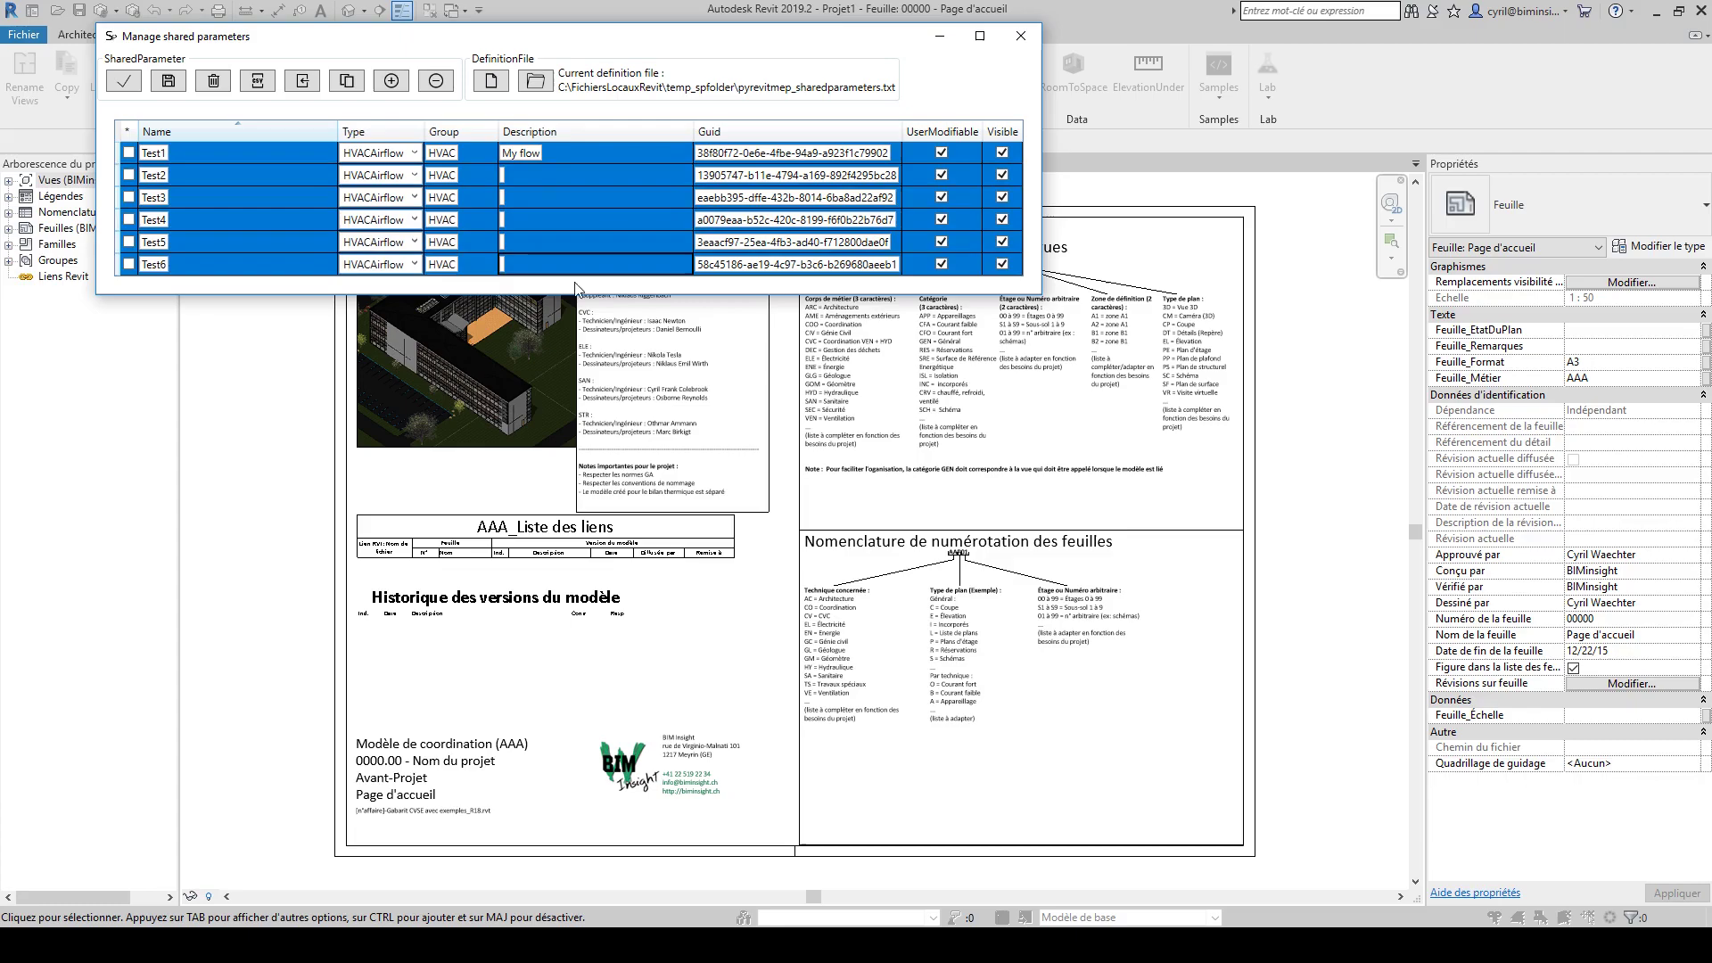
click(447, 78)
click(536, 82)
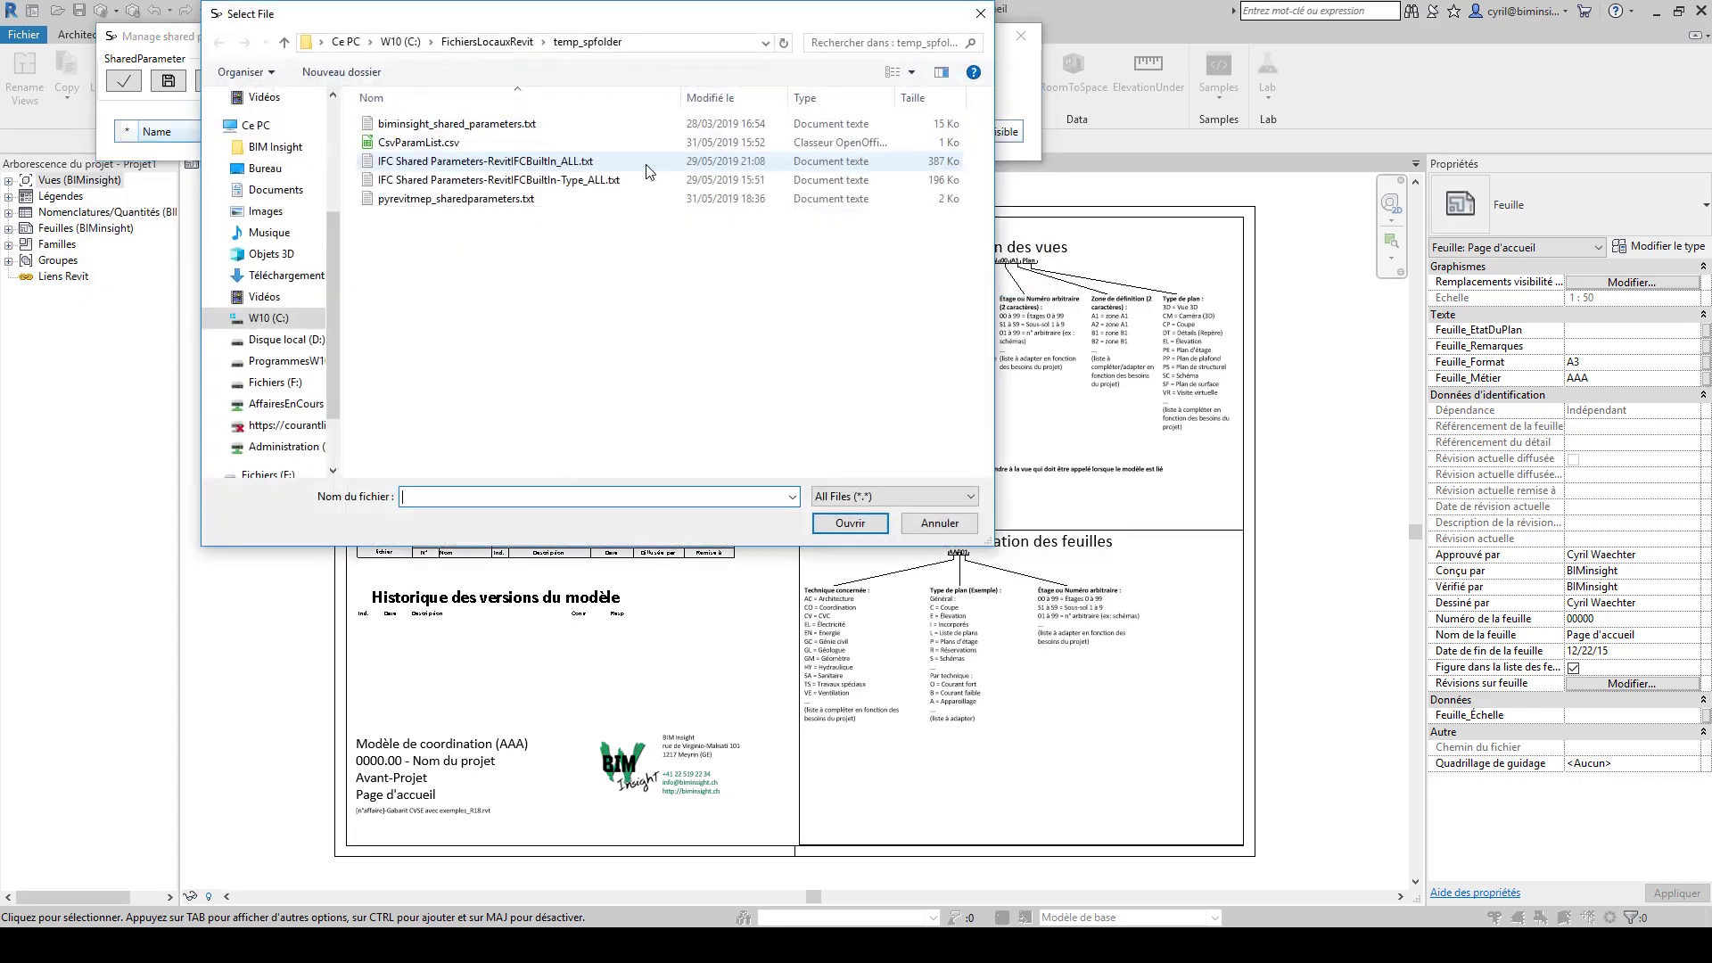
click(525, 124)
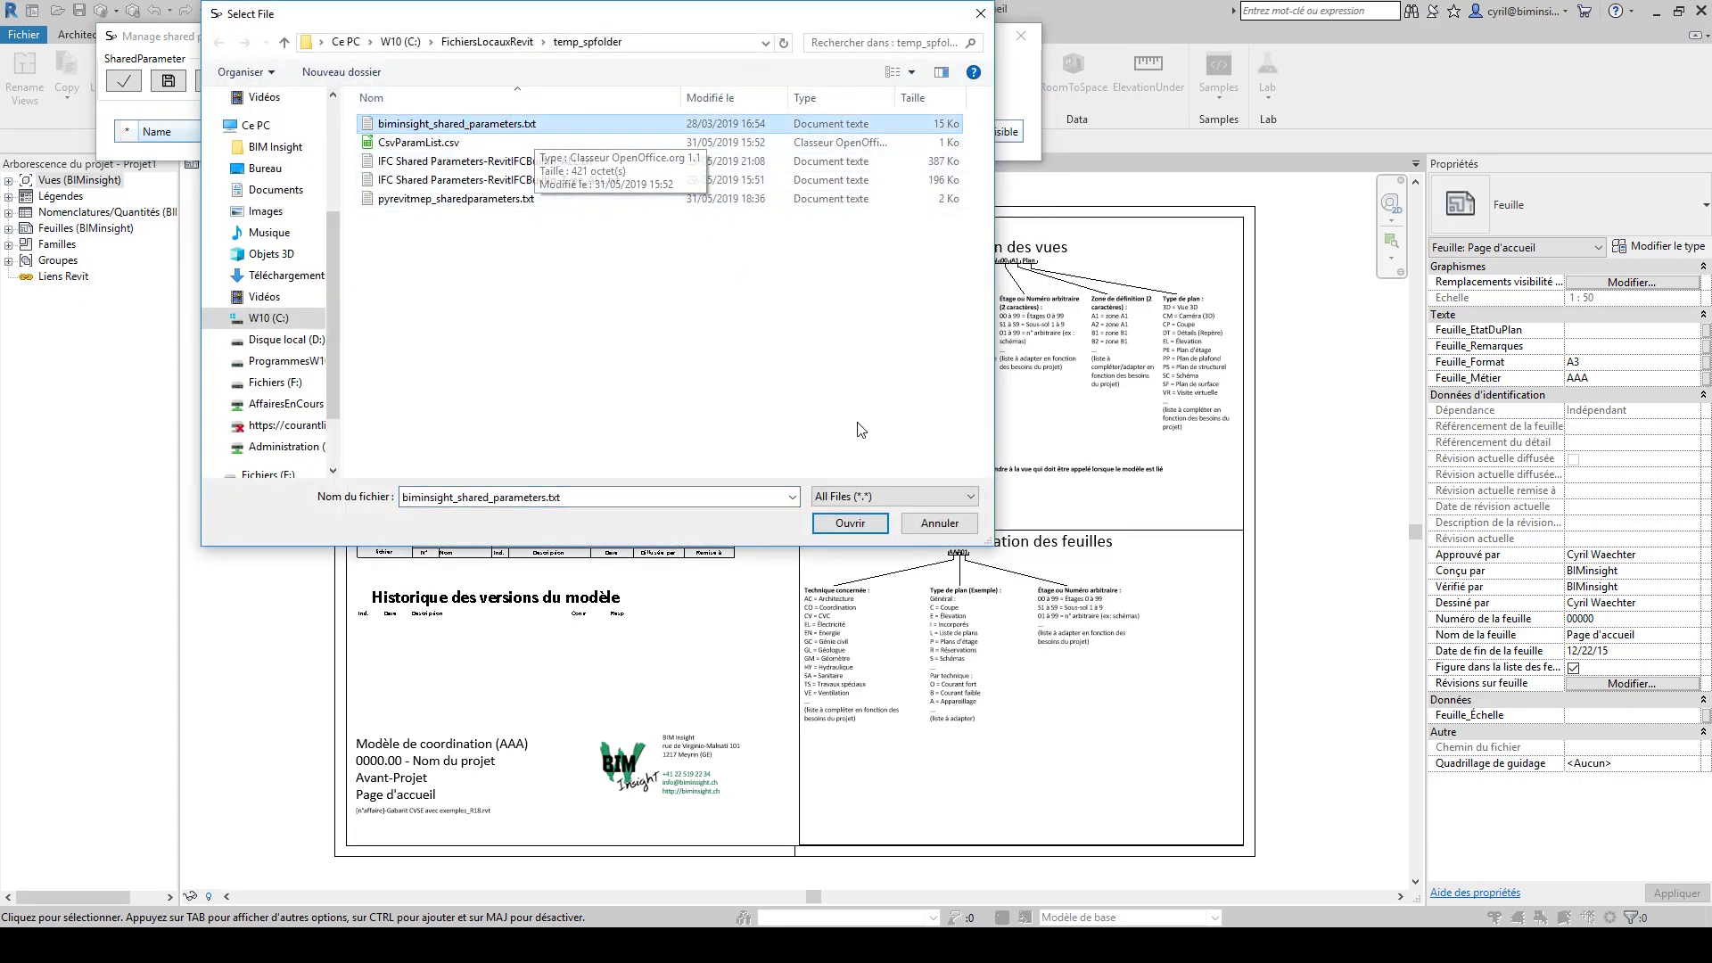
click(850, 523)
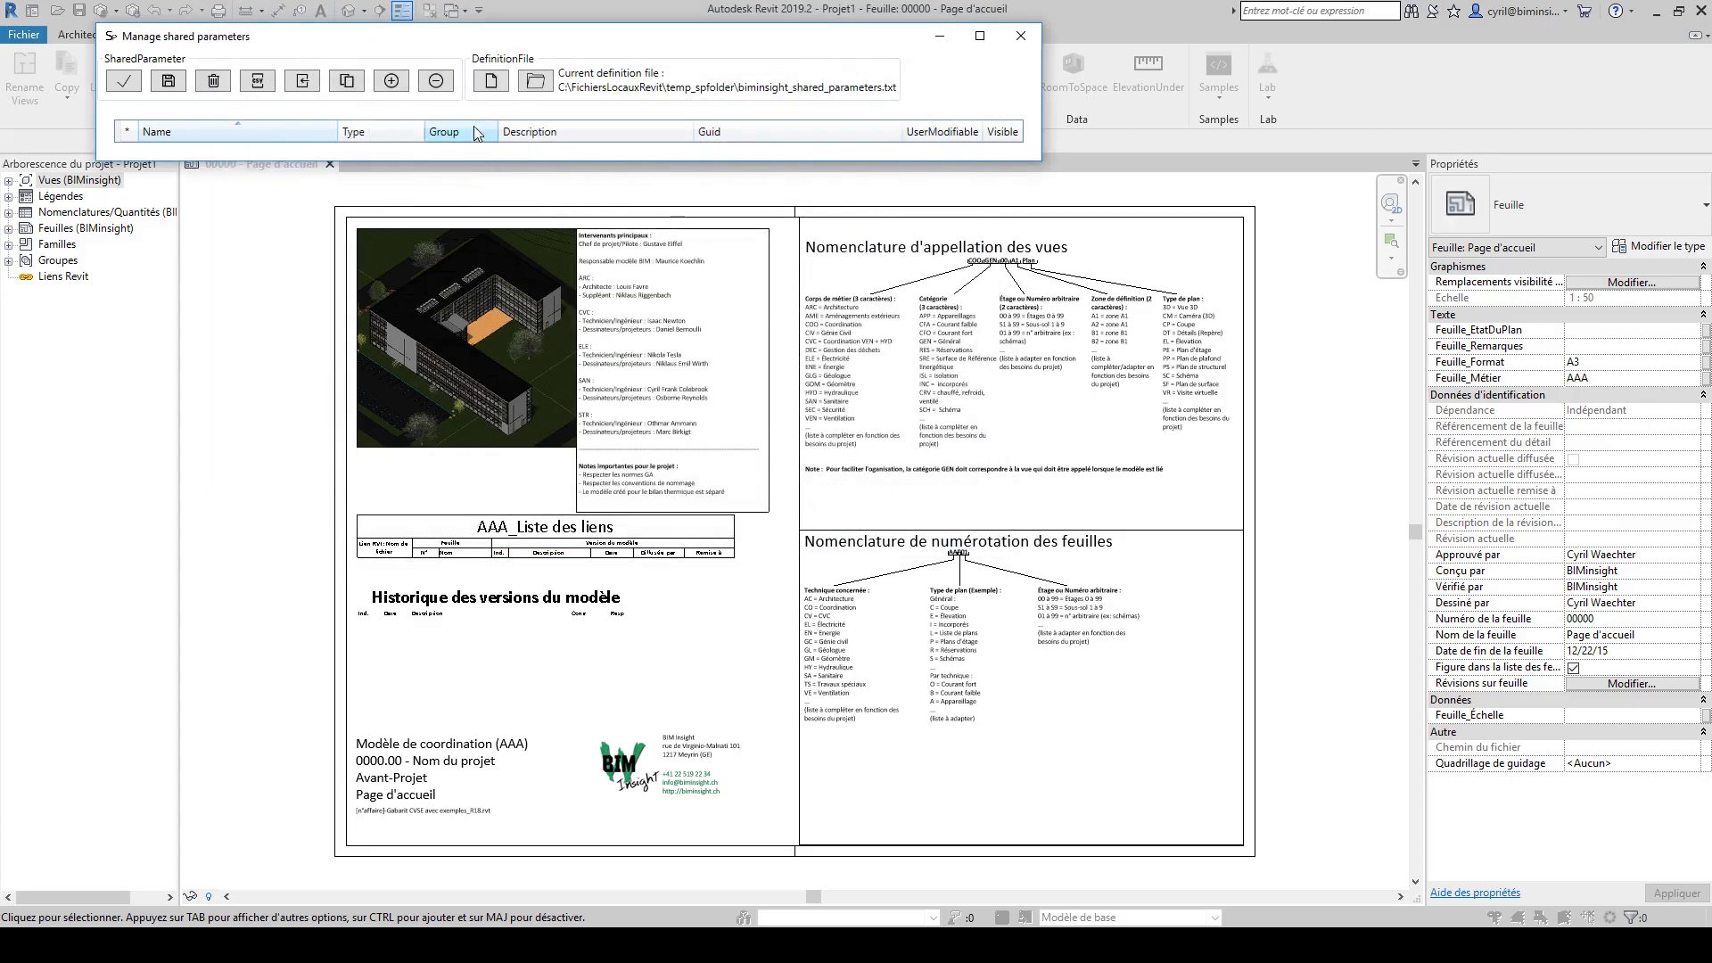
- Import the COO group's four Length parameters from biminsight_shared_parameters.txt
click(302, 80)
click(708, 445)
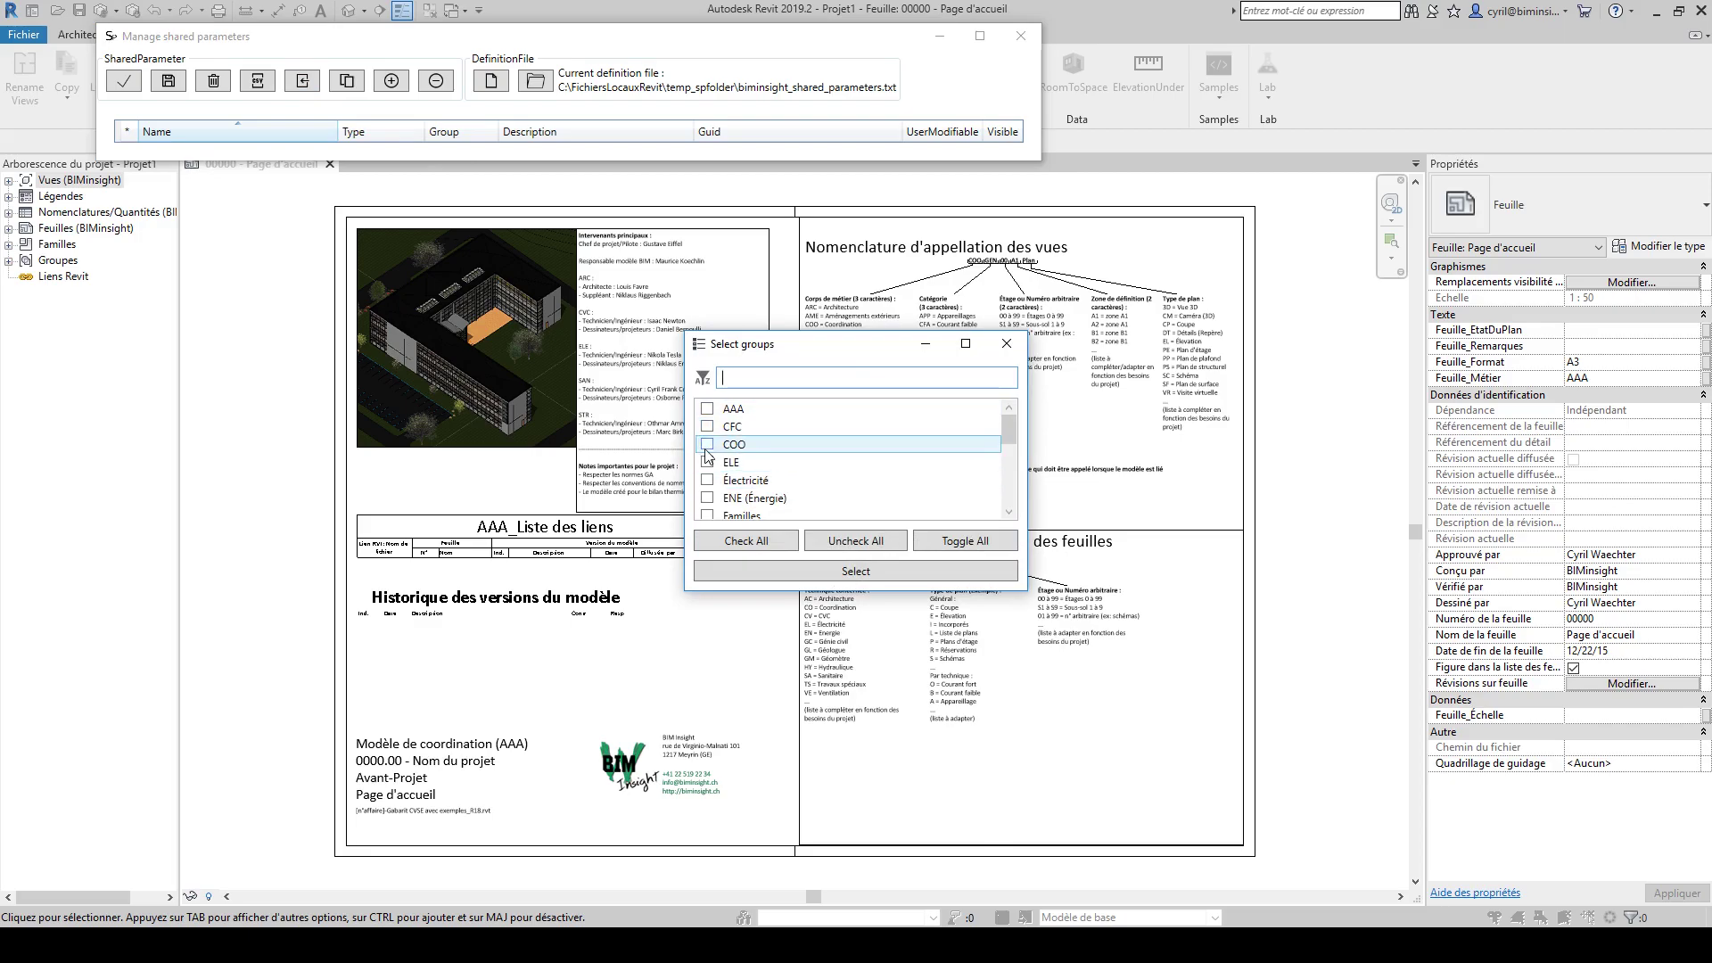
click(782, 574)
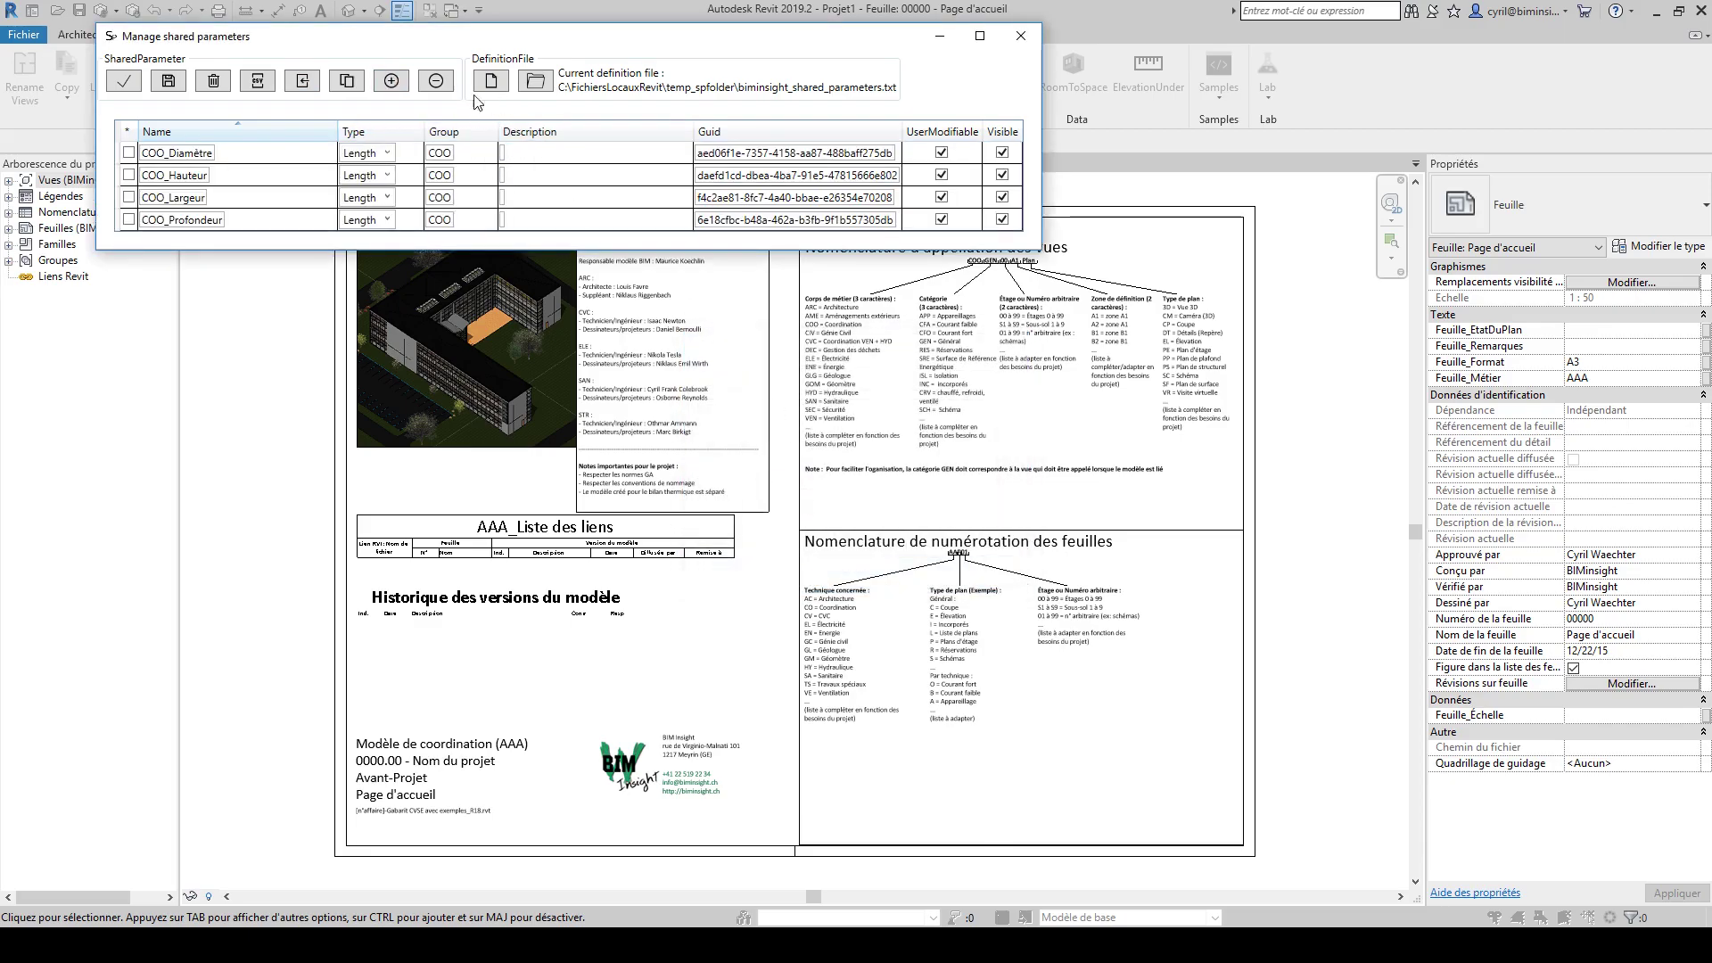
- Switch the definition file back to pyrevitmep_sharedparameters.txt
click(535, 82)
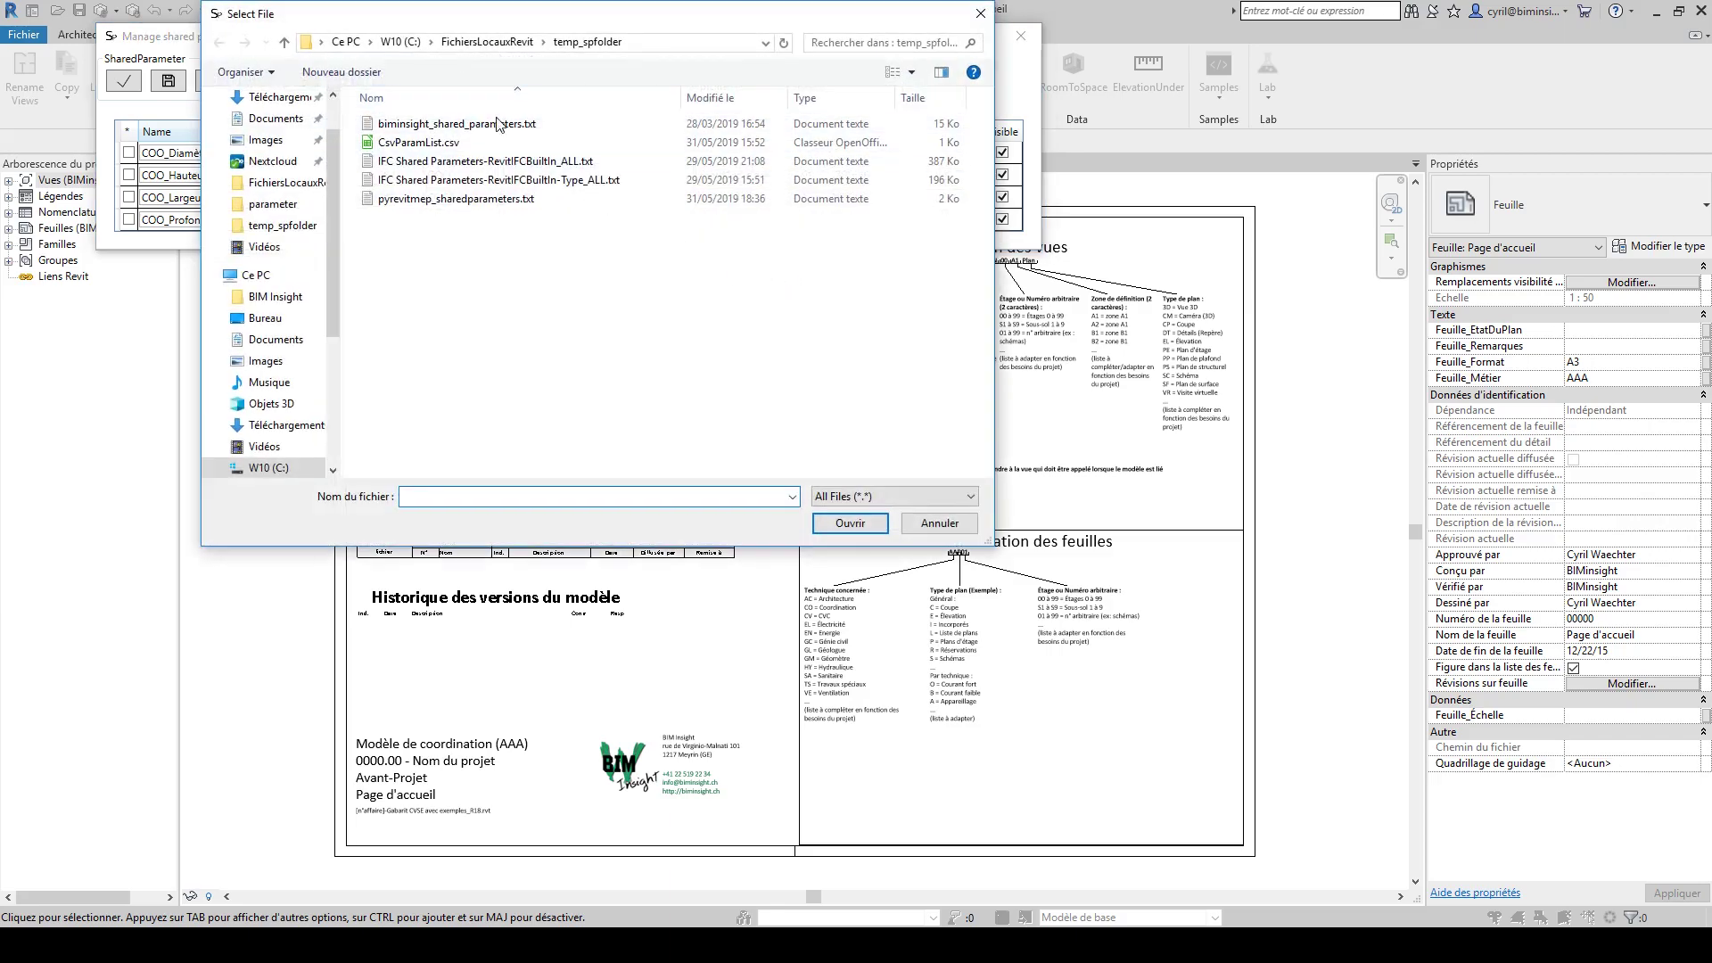
click(484, 200)
click(849, 523)
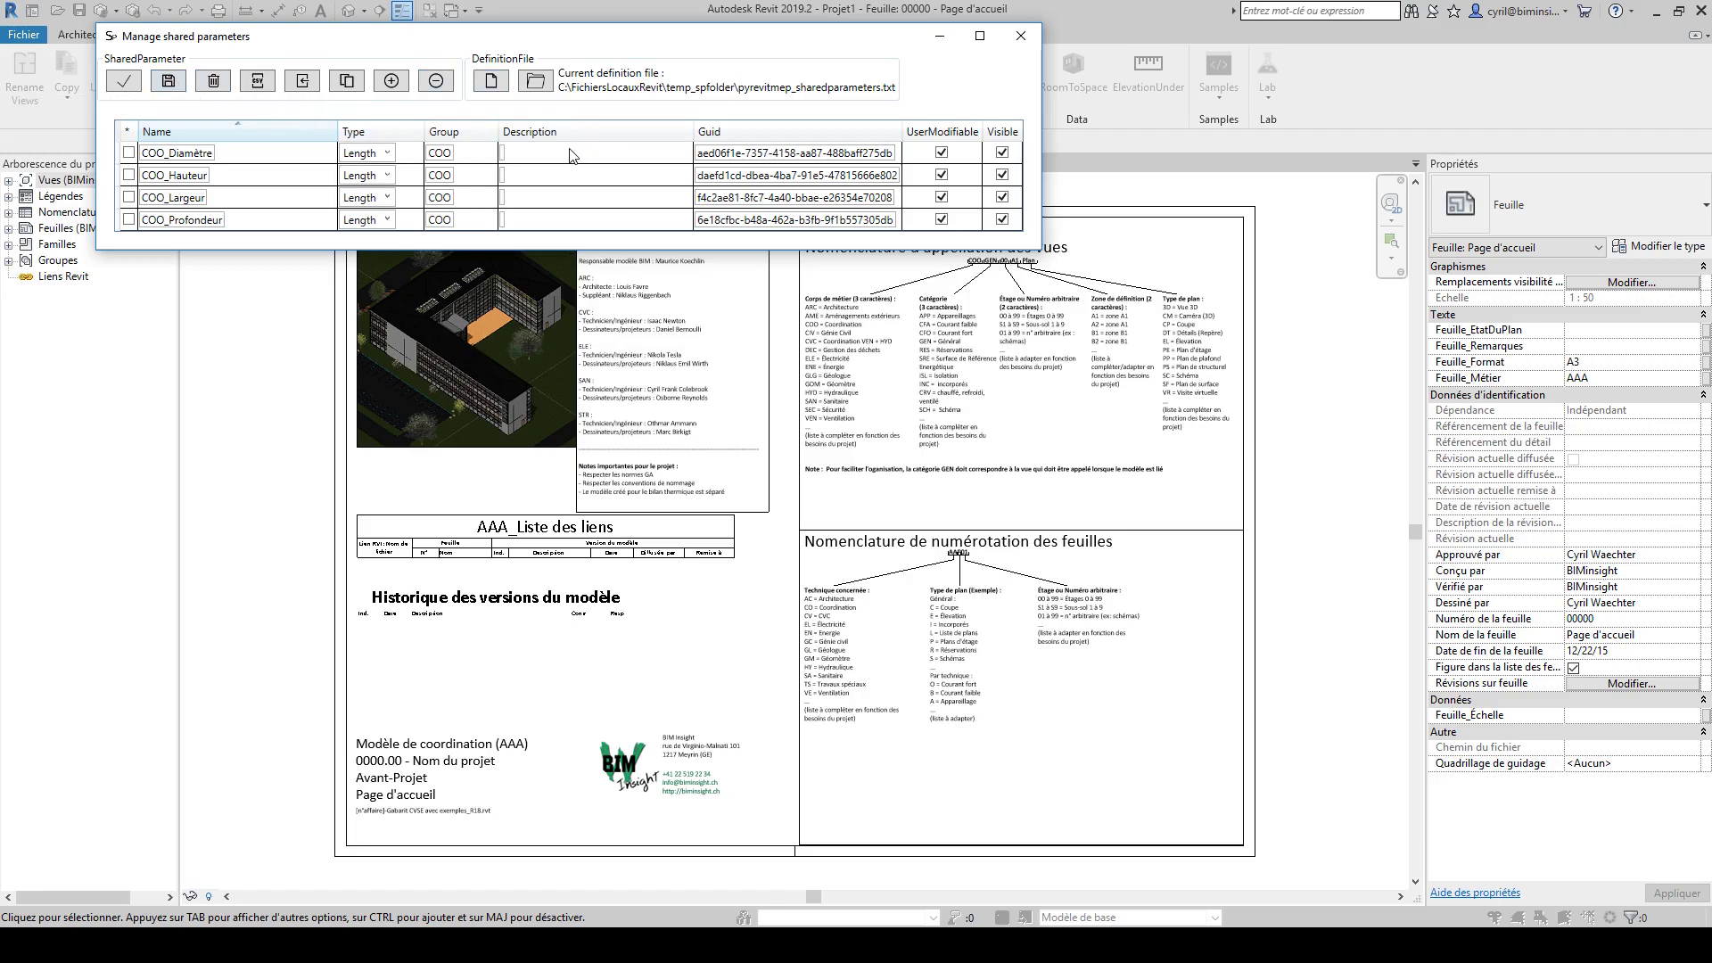
- Save all four COO parameters into pyrevitmep_sharedparameters.txt and import all its groups
key(ctrl+a)
click(346, 81)
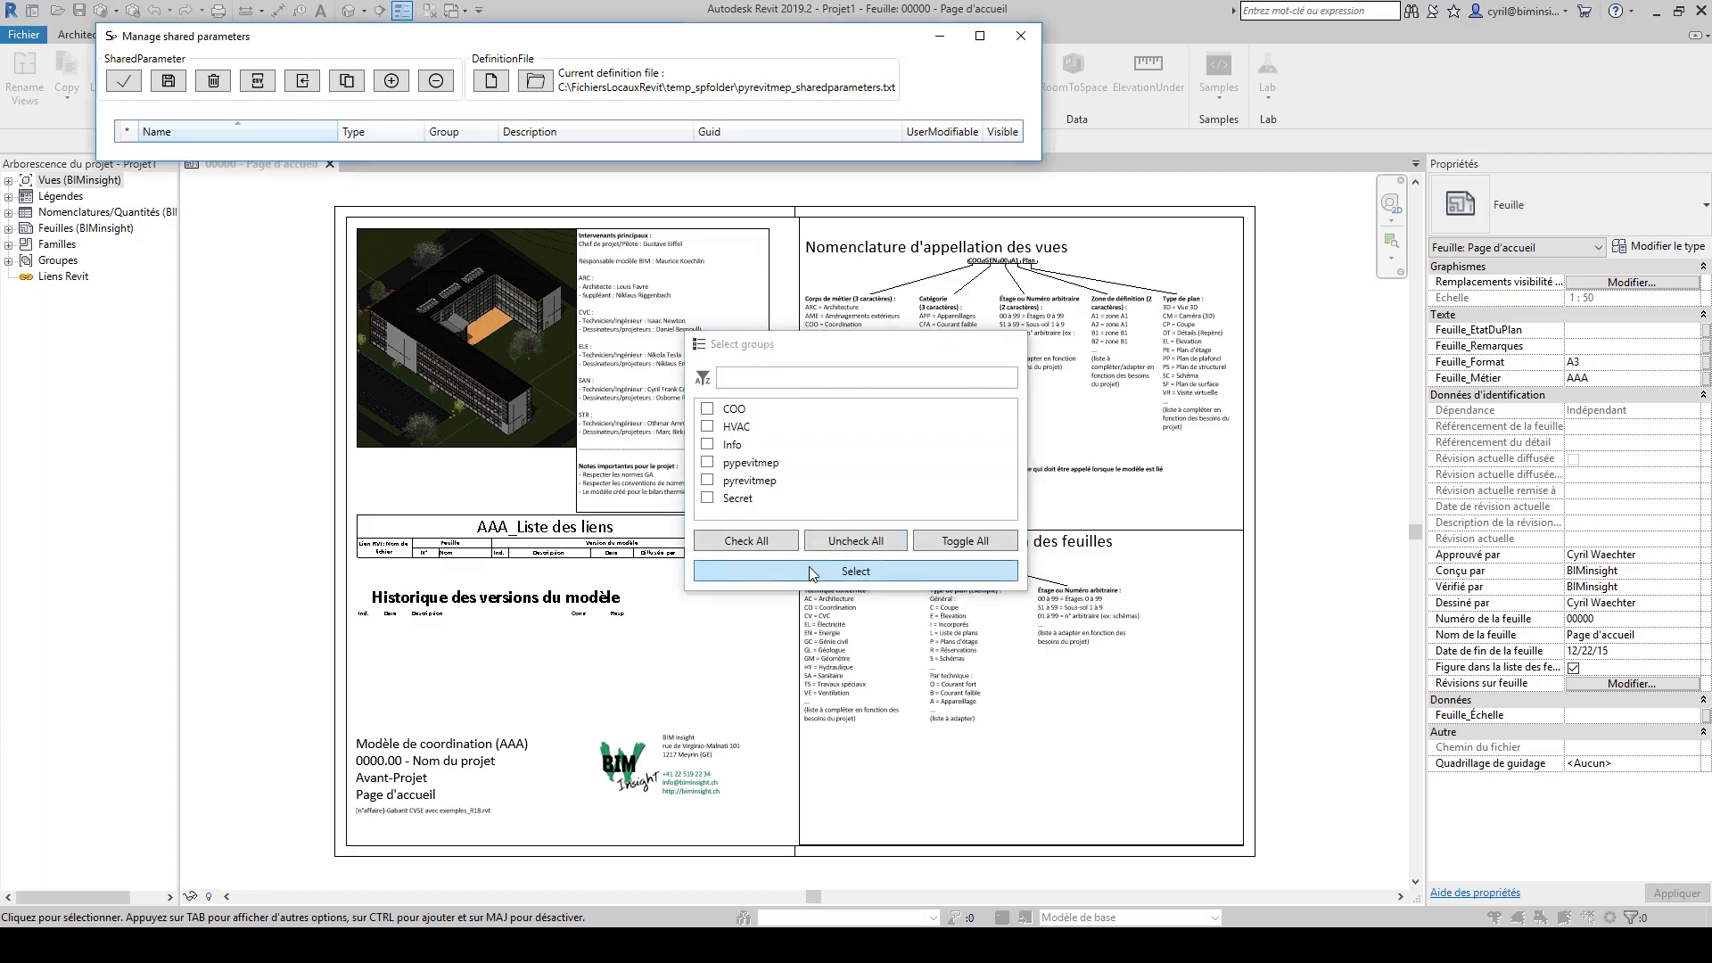
click(857, 571)
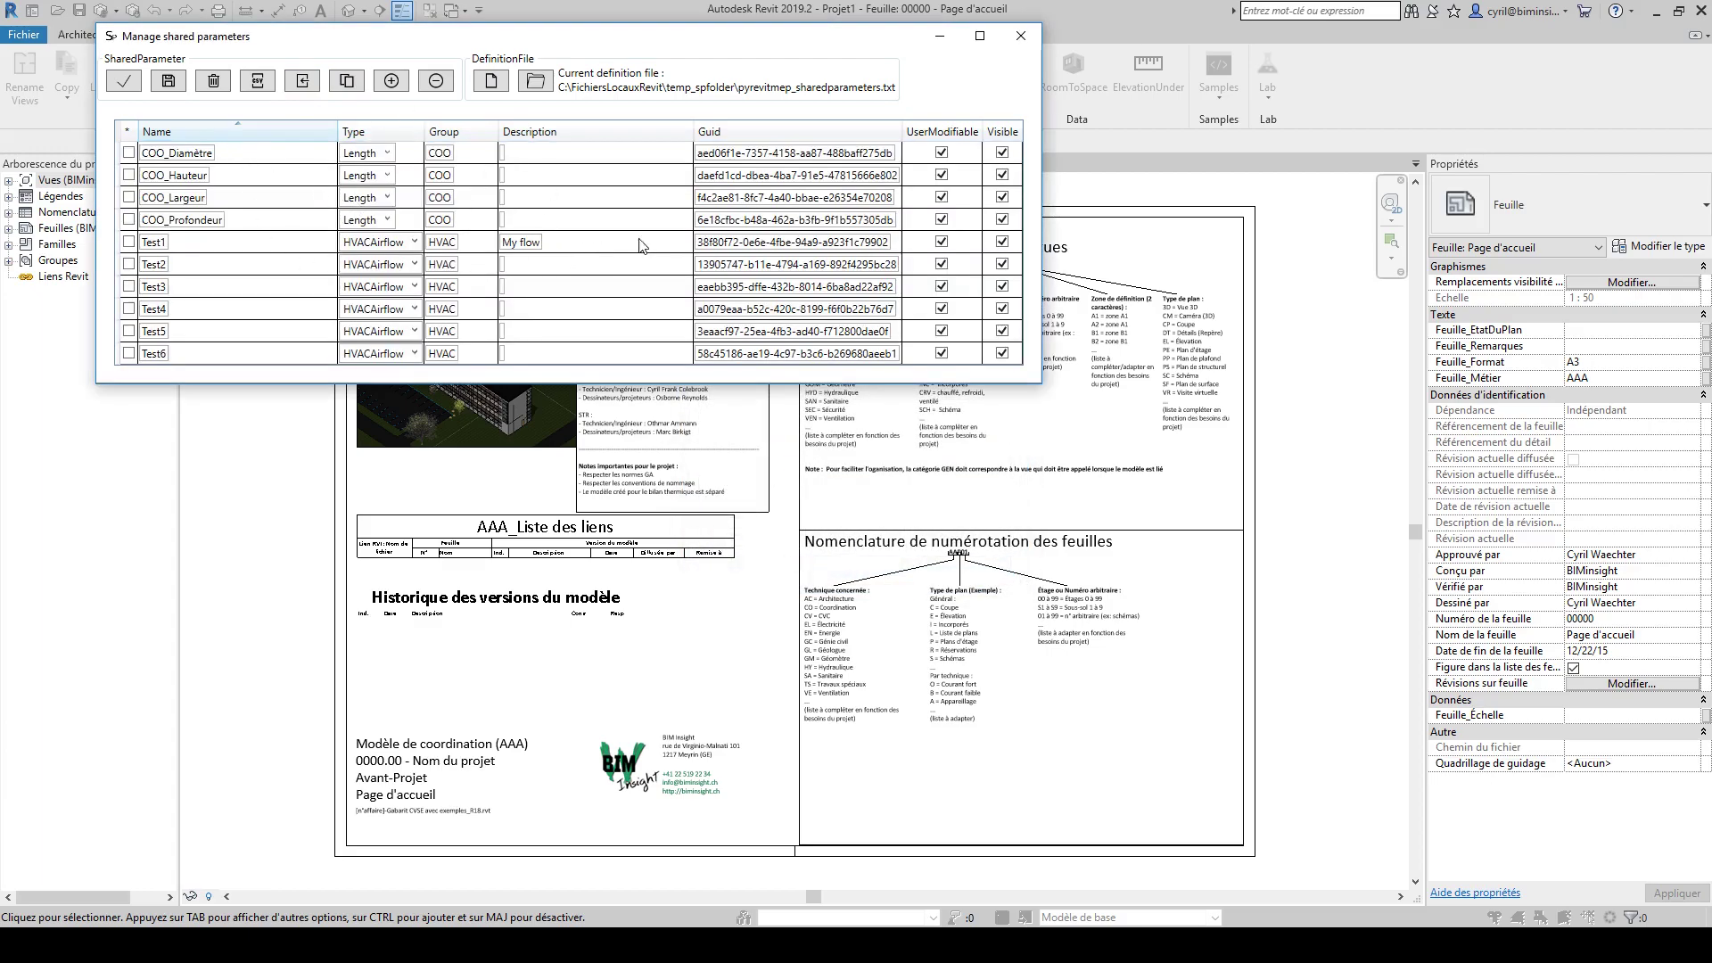